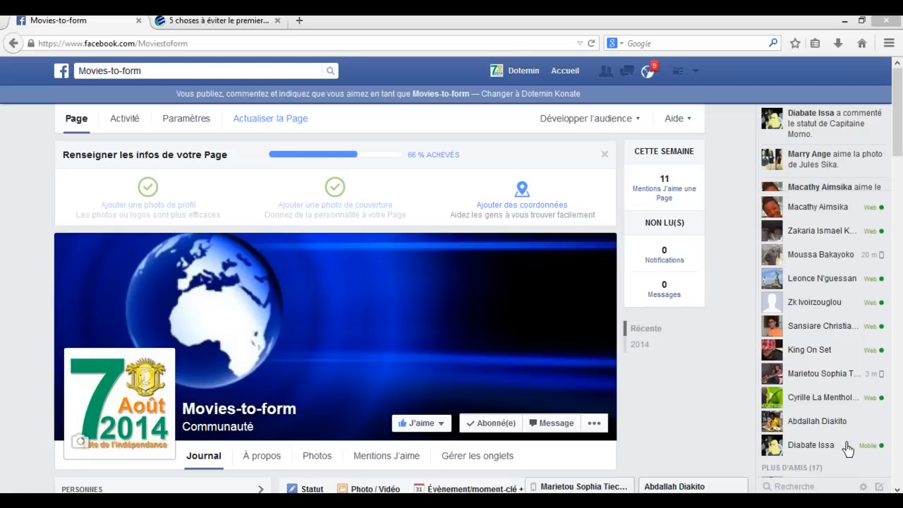
- Dismiss the page-information completion box and look through the Movies-to-form page's cover, likes and shared video posts
click(603, 156)
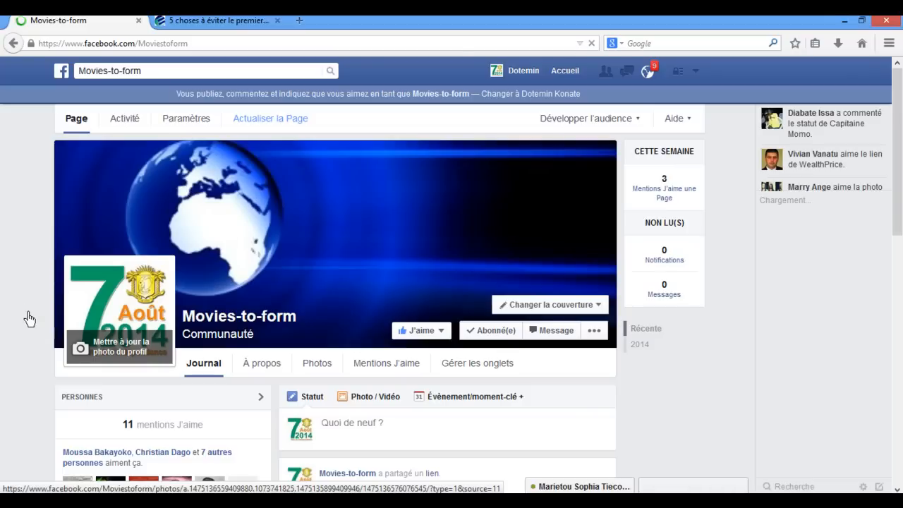
scroll(30, 319, down, 2)
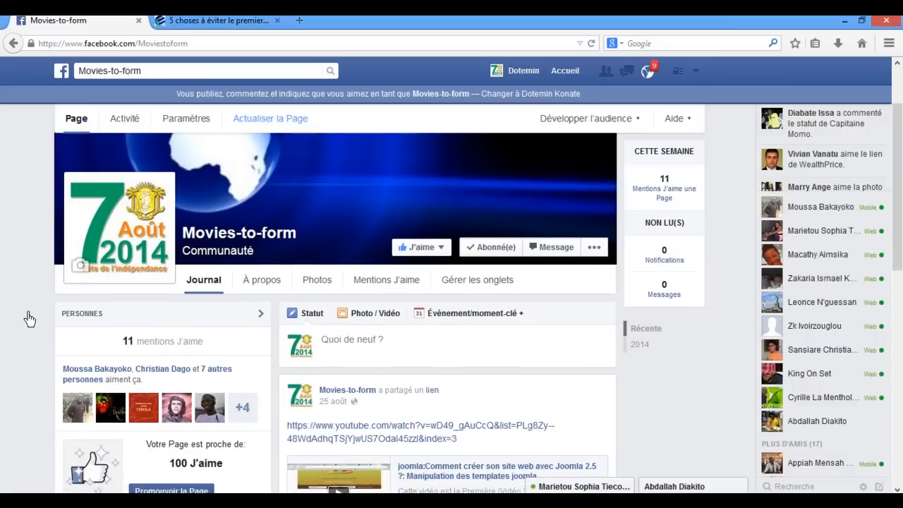
scroll(29, 318, down, 4)
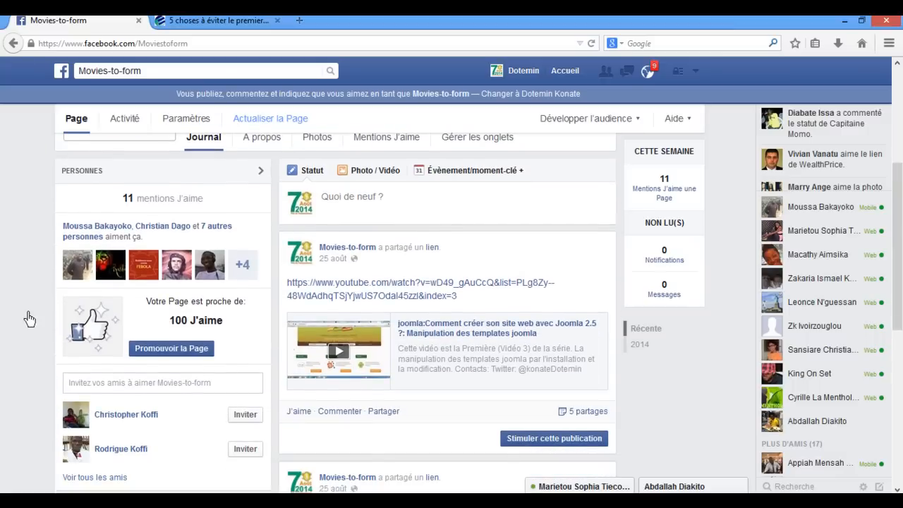
scroll(30, 318, down, 2)
scroll(26, 318, up, 8)
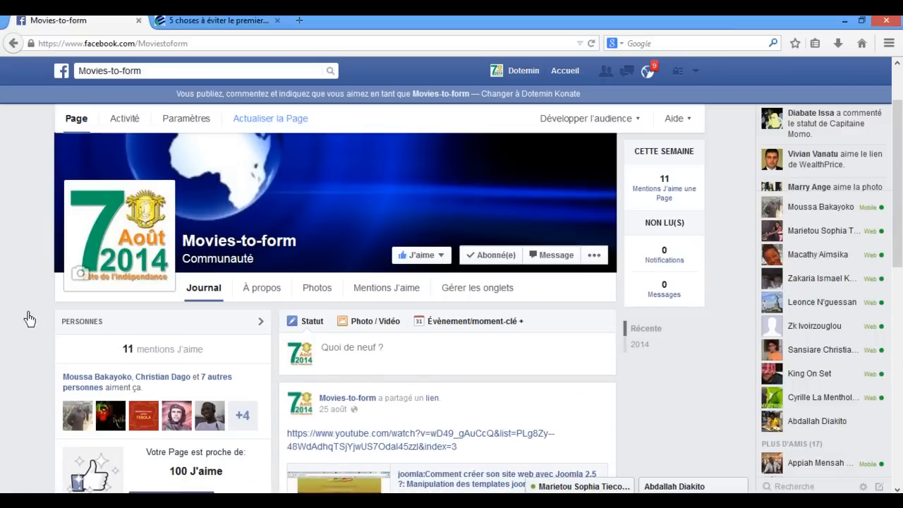
scroll(36, 337, down, 4)
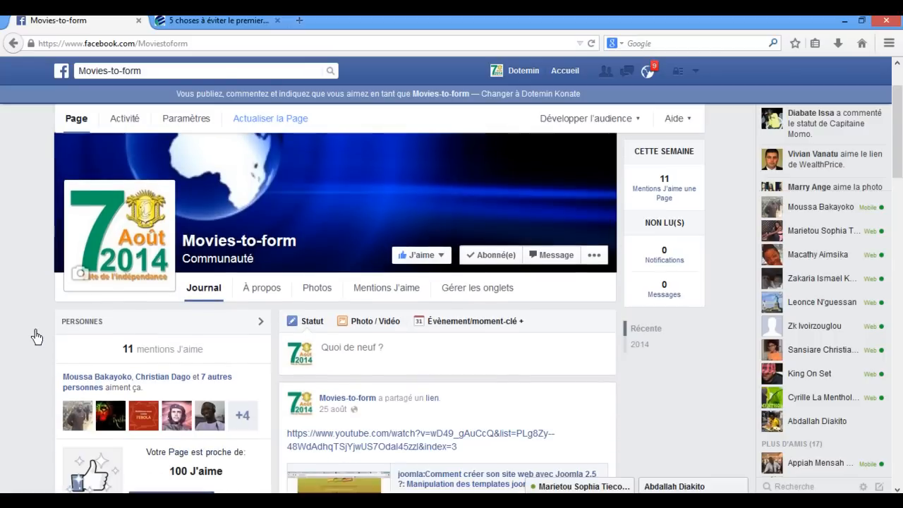
scroll(36, 337, down, 2)
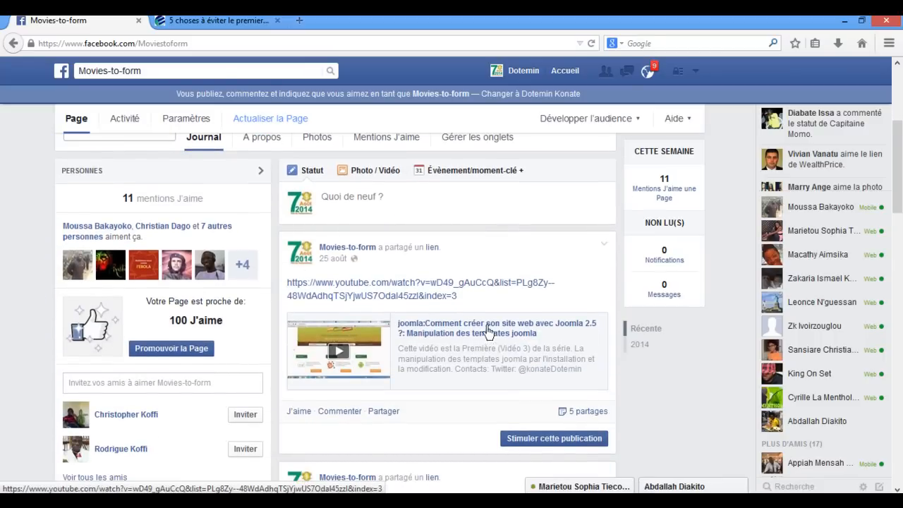
scroll(521, 341, up, 6)
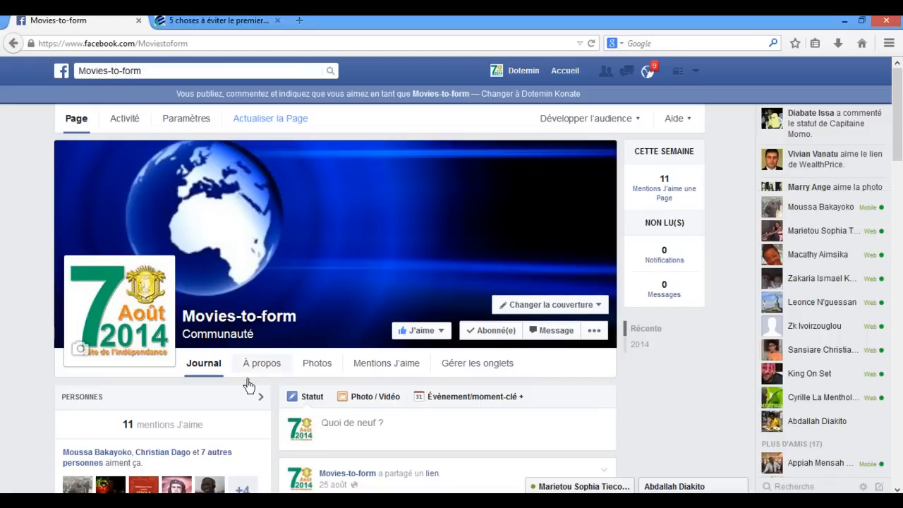
scroll(13, 288, down, 4)
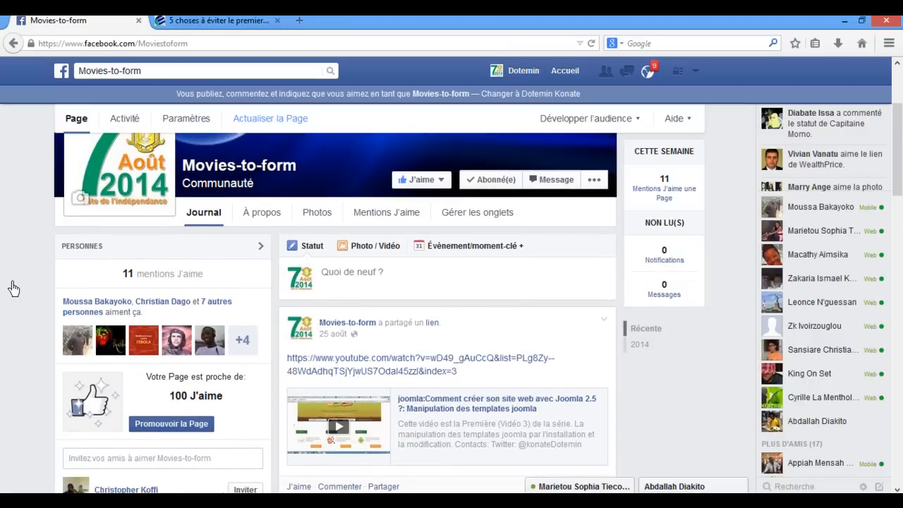
scroll(13, 288, up, 4)
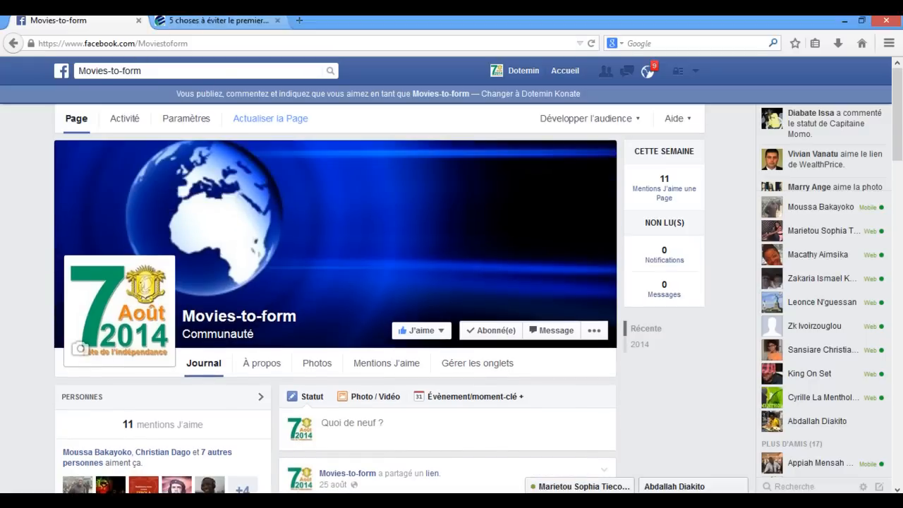
- Open a new browser tab and remove the bestebonyxx.com/emailer tile from its shortcuts
click(299, 20)
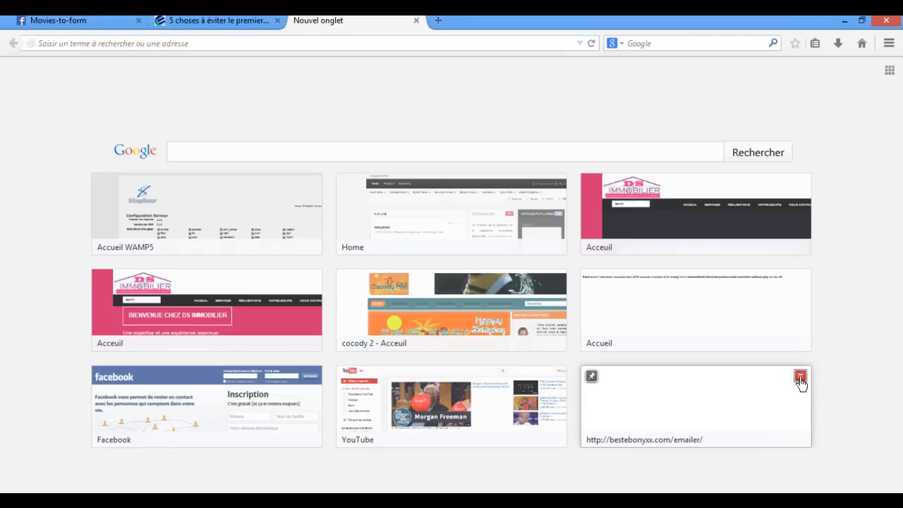
click(800, 375)
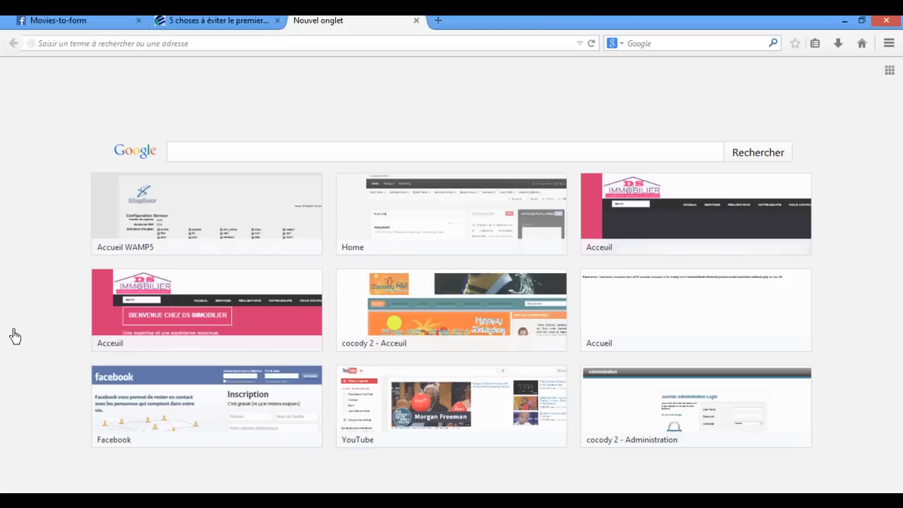
- Search the installed applications for wamp and start WampServer
click(2, 489)
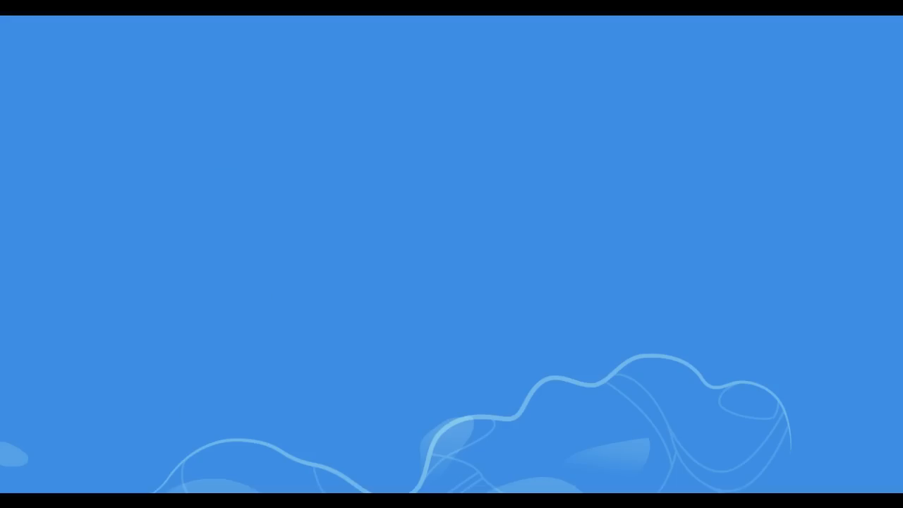
text(wamp)
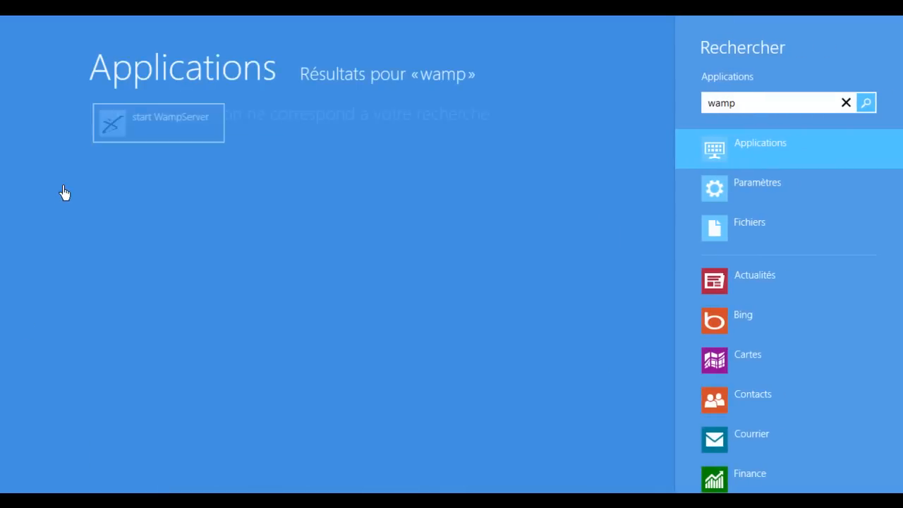
click(151, 129)
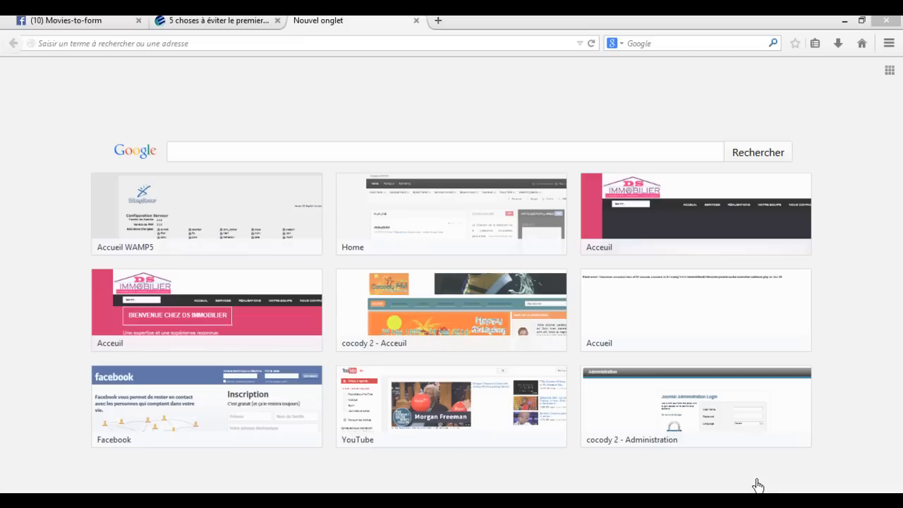
- Load localhost in the browser and open the testjoomla site from the WampServer project list
click(379, 46)
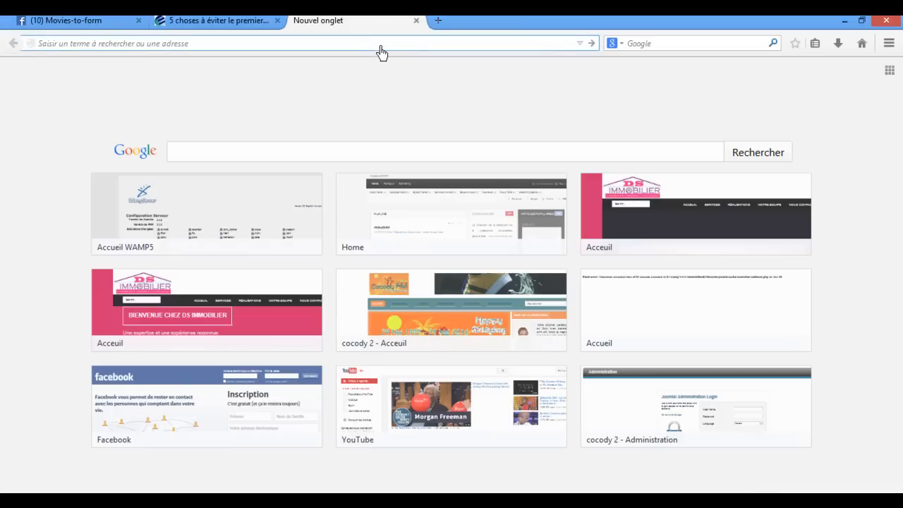
text(localhost/)
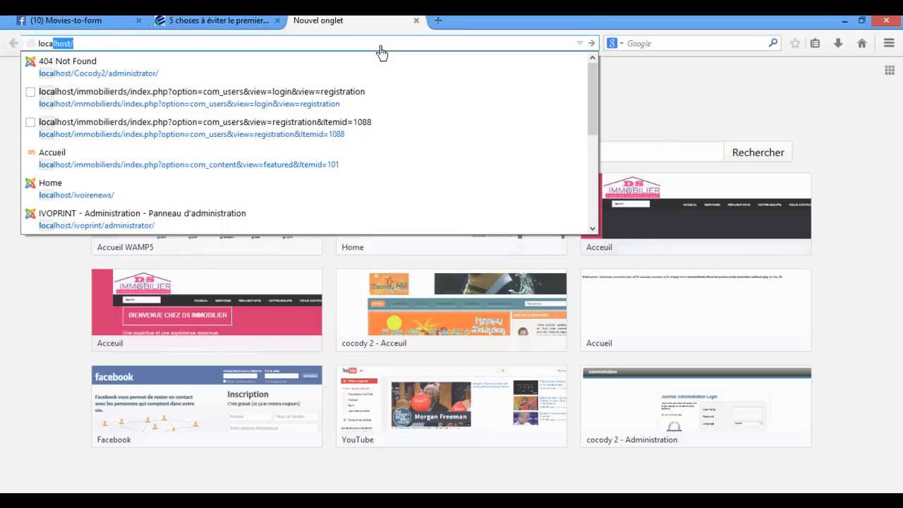
key(Return)
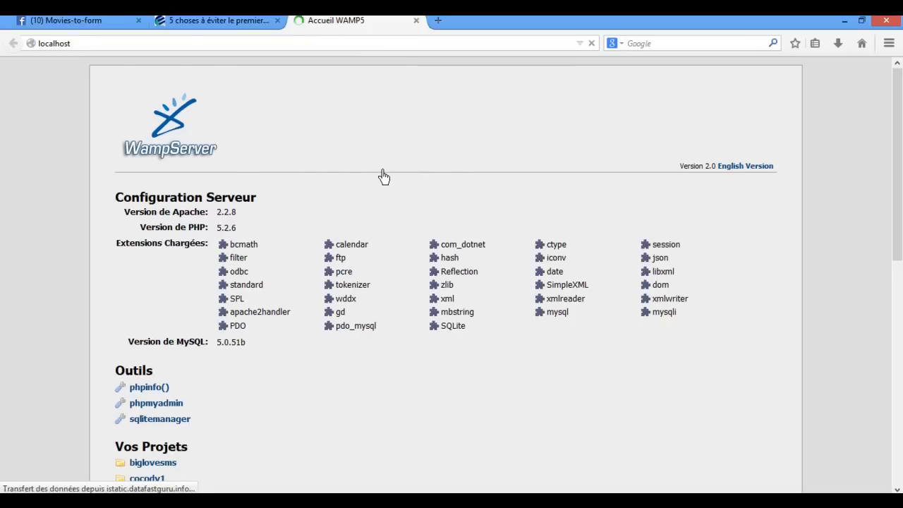
scroll(383, 176, down, 3)
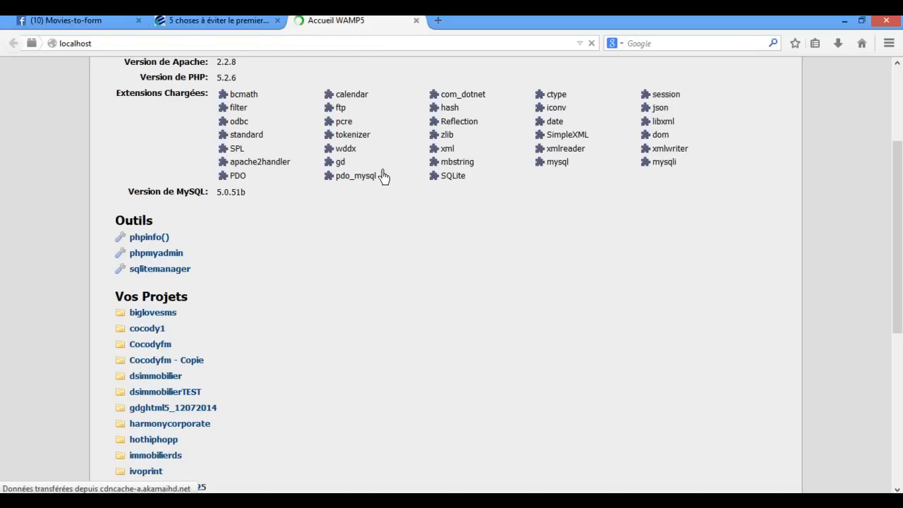
scroll(406, 228, down, 6)
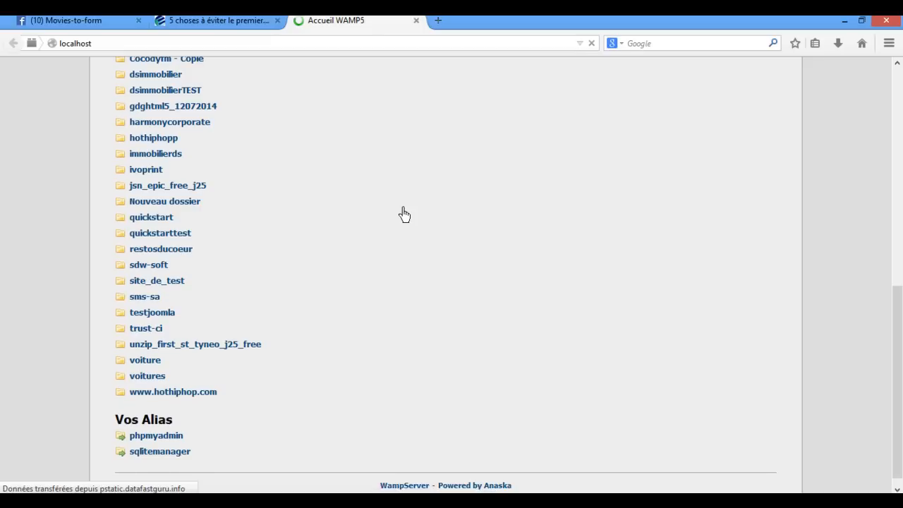
click(160, 305)
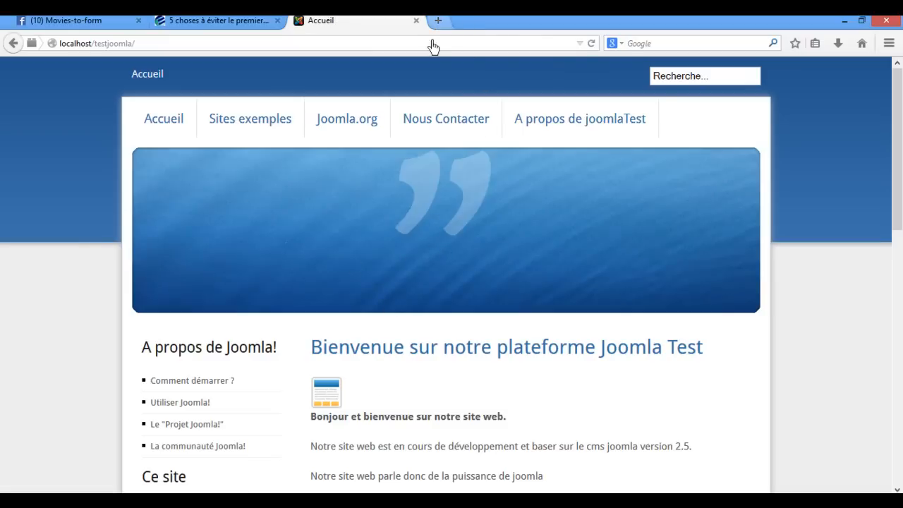
- Load the Joomla administration login at localhost/testjoomla/administrator in a separate browser tab
key(ctrl+t)
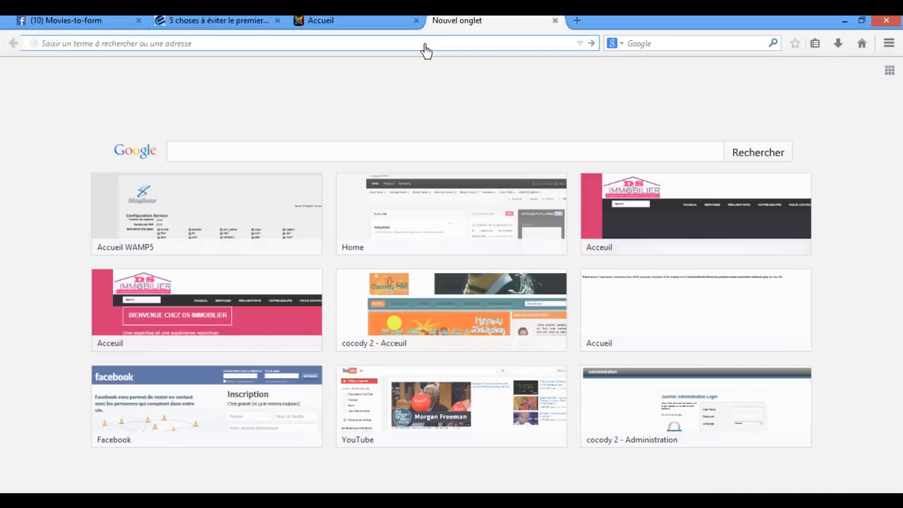
text(localhost/)
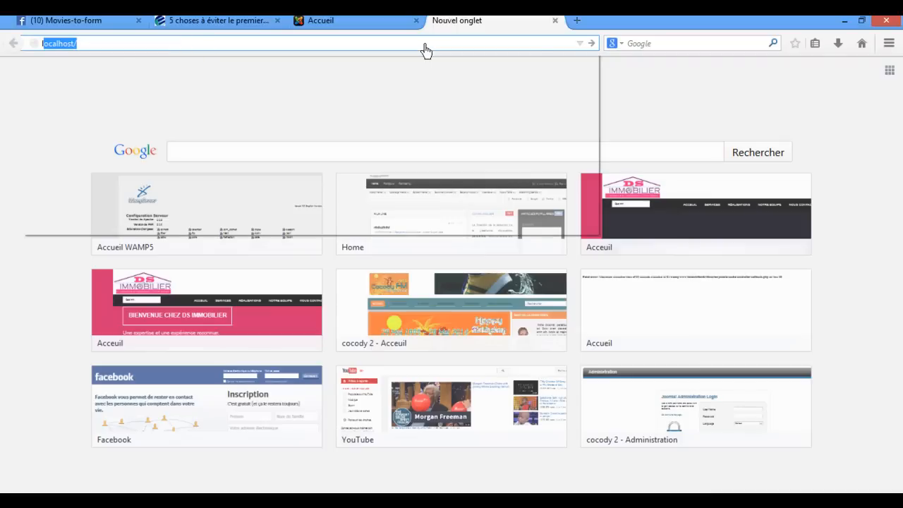
key(Right)
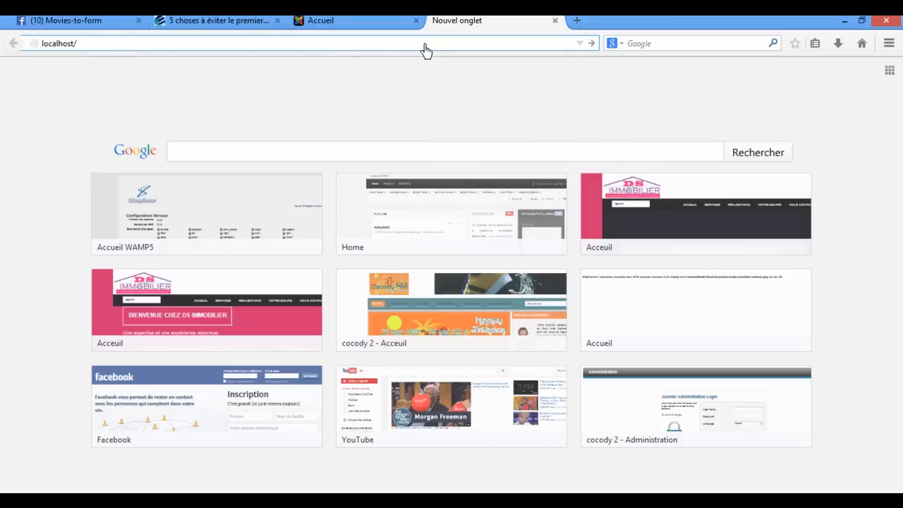
text(testjoomla/)
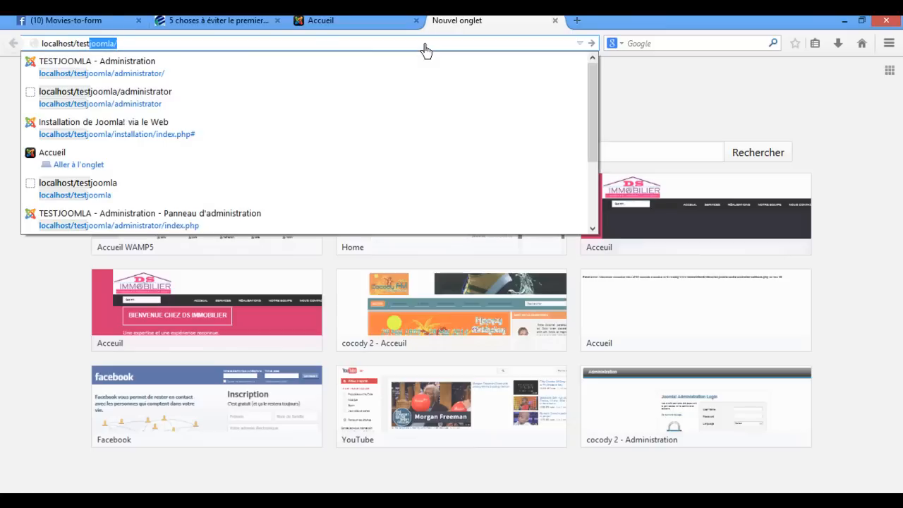
key(Right)
text(adminis)
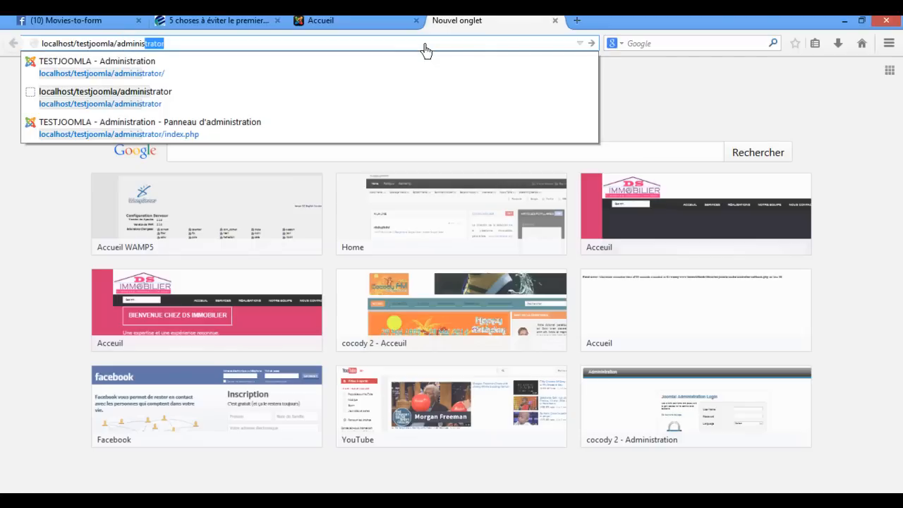
key(Return)
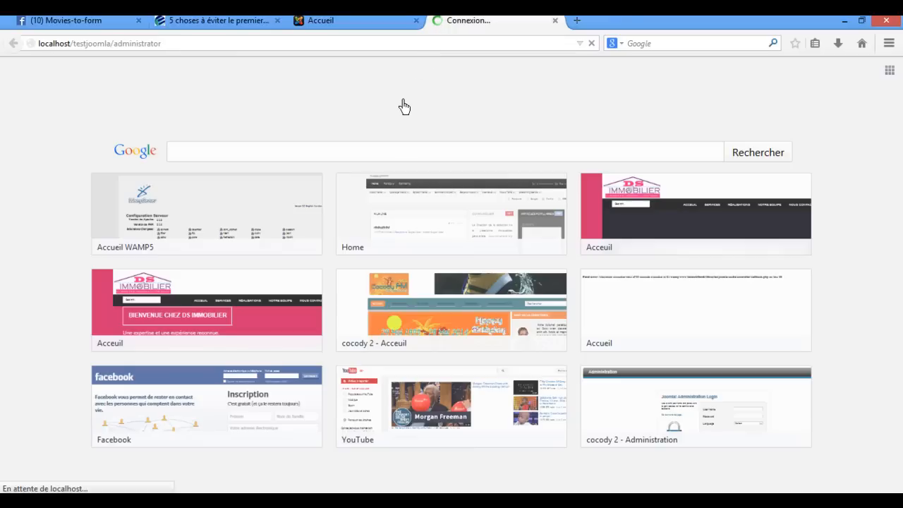
- Examine the testjoomla home page's template layout, from the header menu and banner to the side modules, articles and footer
click(357, 22)
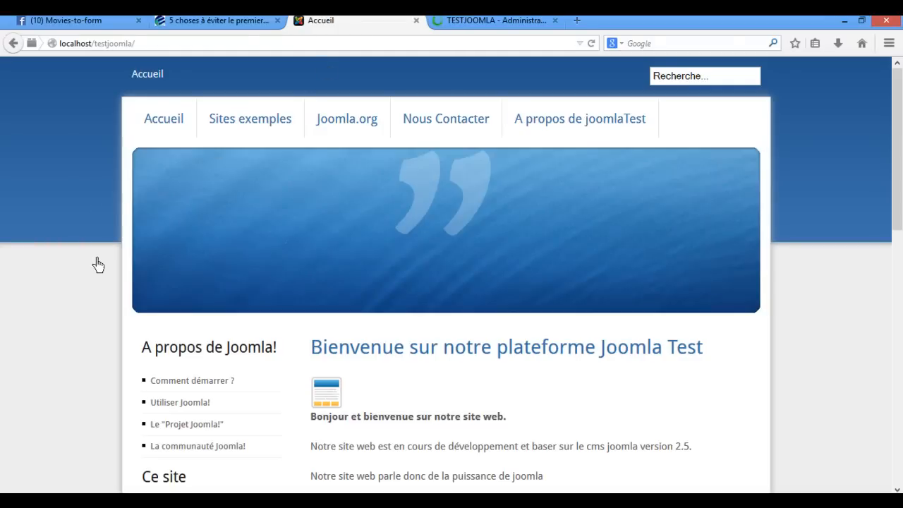
scroll(98, 265, down, 5)
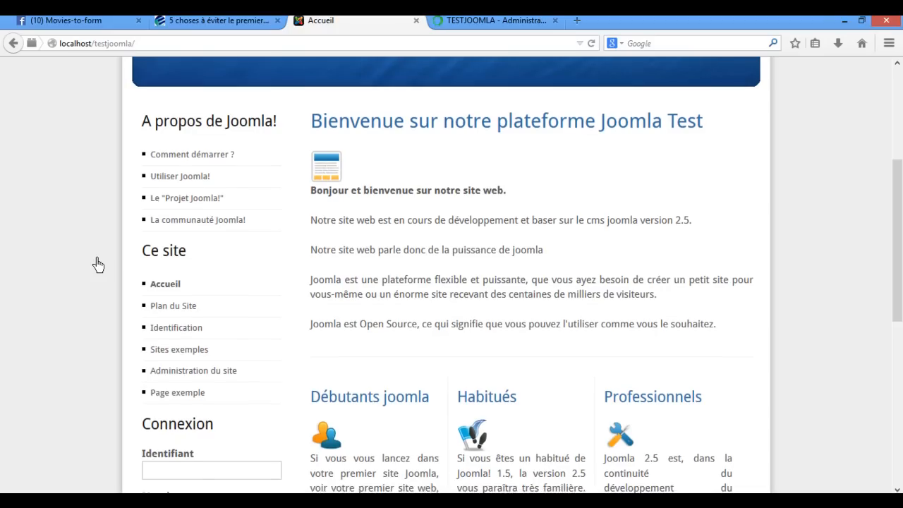
scroll(98, 264, down, 5)
scroll(98, 264, up, 3)
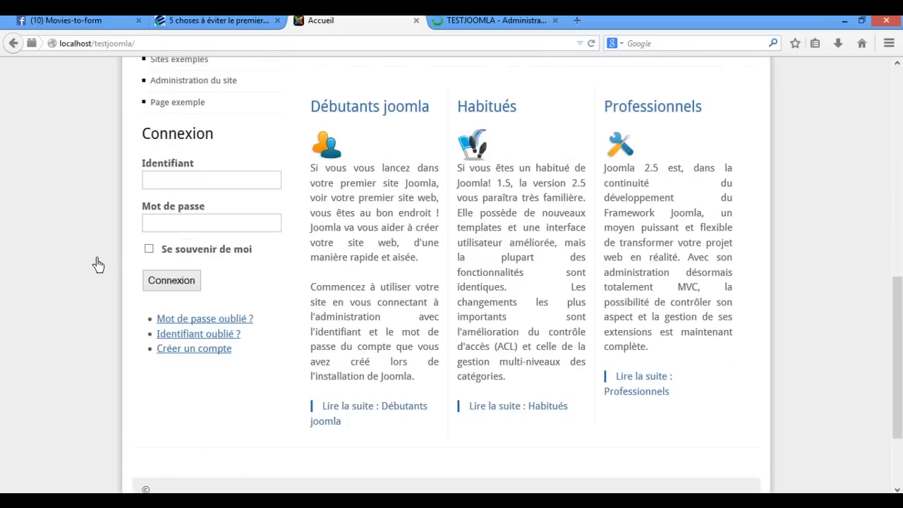
scroll(98, 264, up, 6)
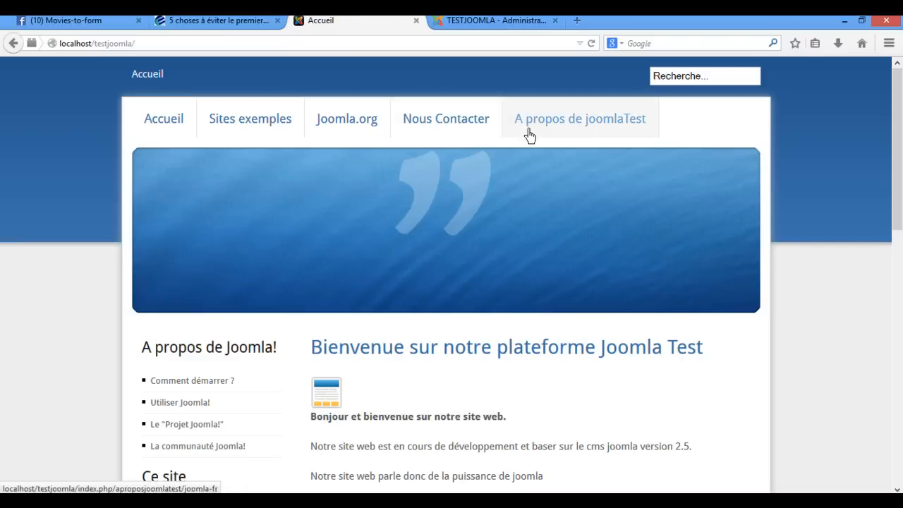
scroll(501, 353, down, 8)
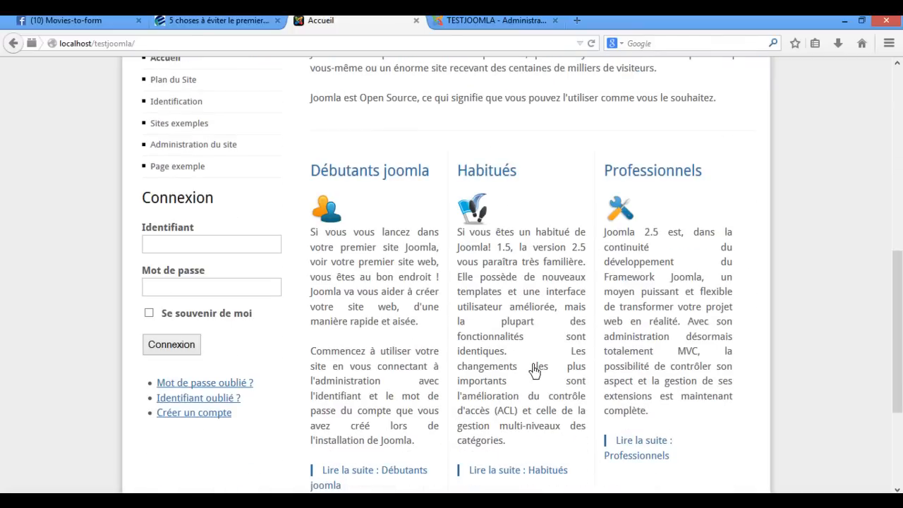
scroll(534, 370, down, 3)
scroll(534, 369, up, 4)
scroll(534, 369, down, 4)
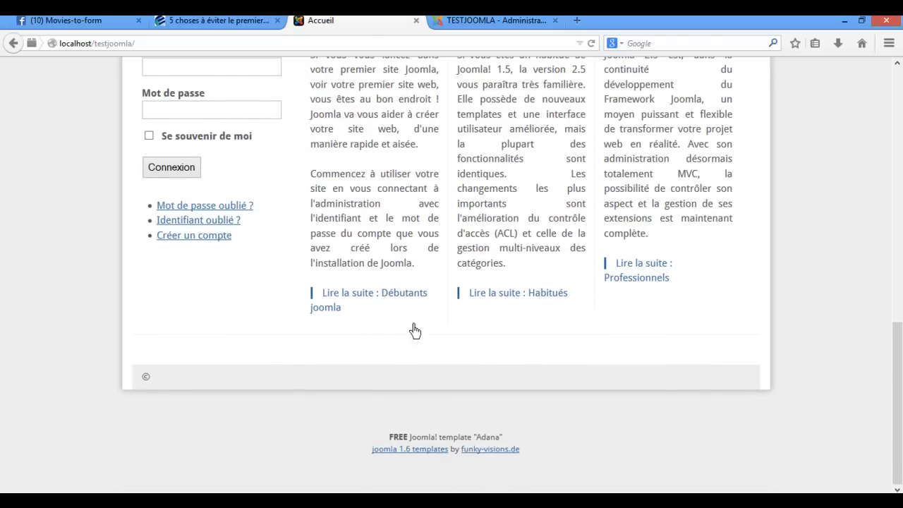
scroll(454, 288, up, 8)
scroll(455, 287, up, 5)
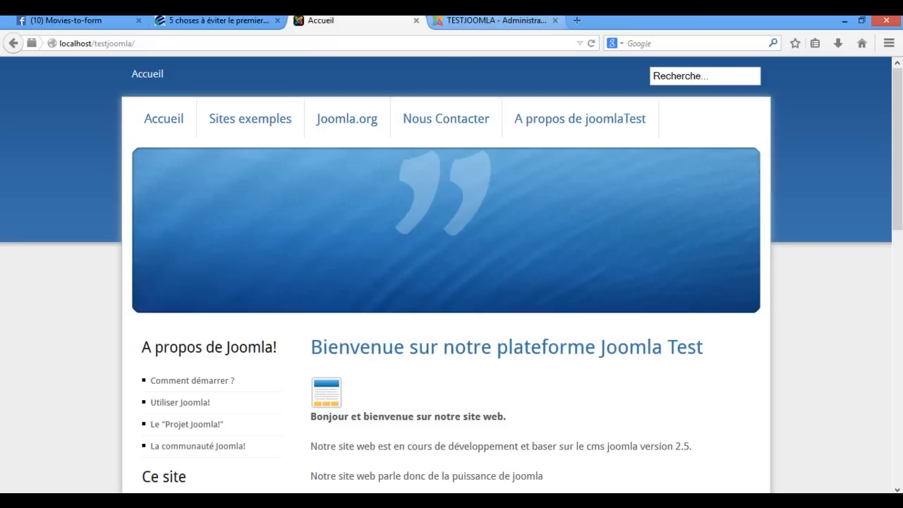
- Log in to the Joomla administration with the identifier admin and the account password
click(490, 21)
click(550, 204)
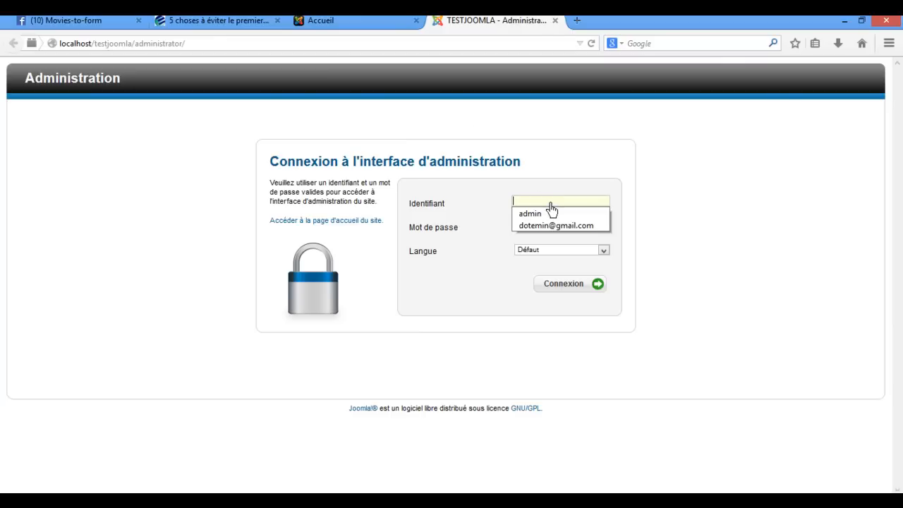
text(ad)
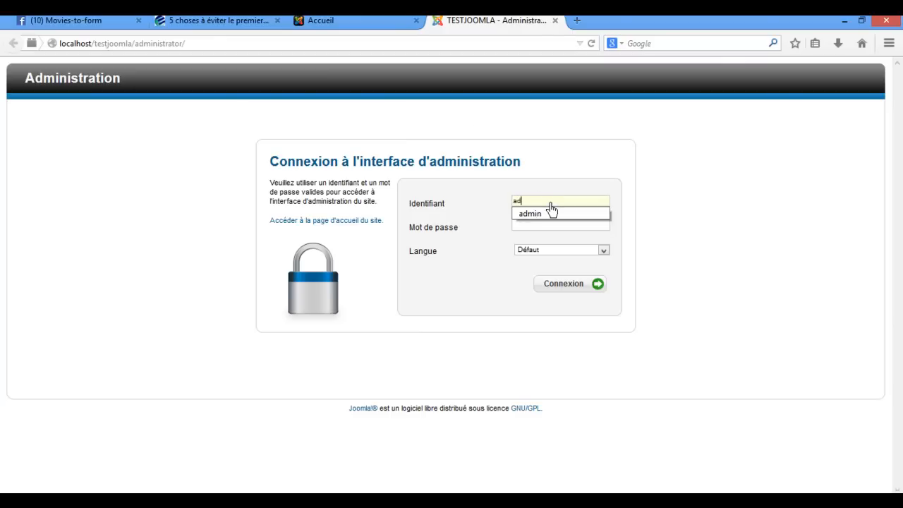
click(551, 213)
key(Tab)
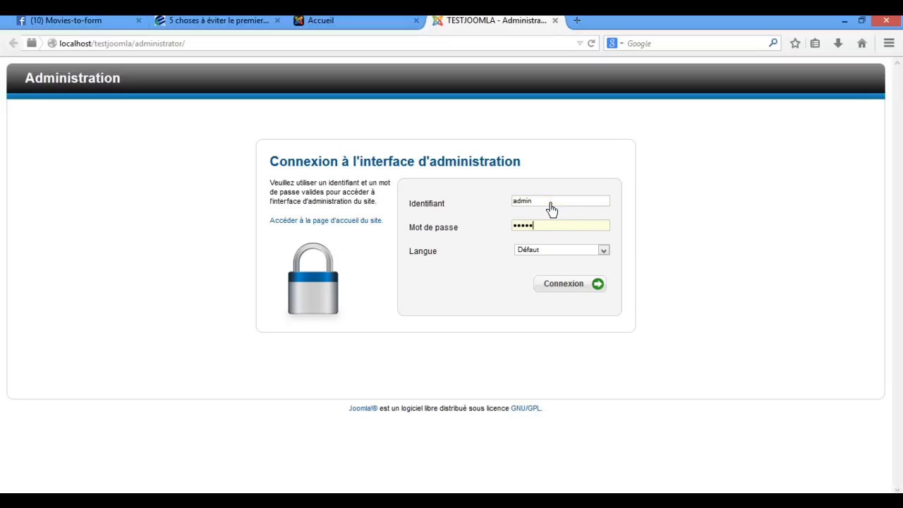
key(Return)
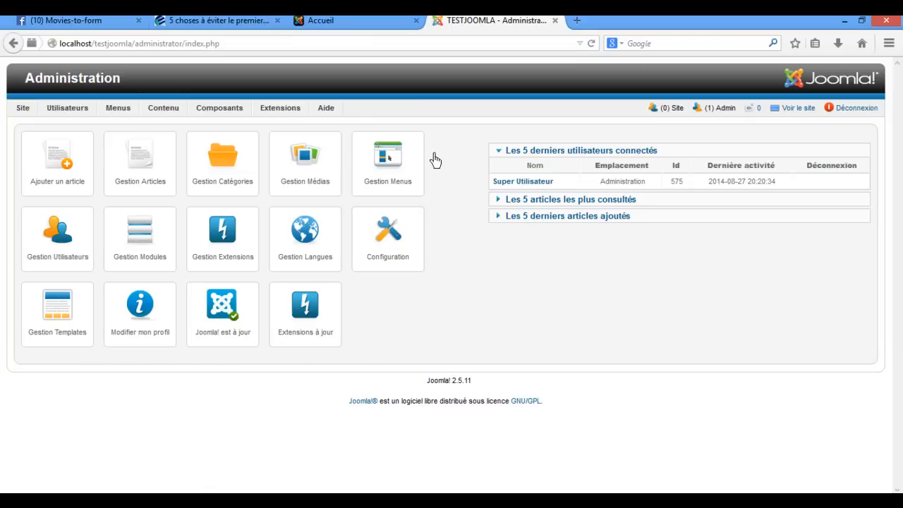
drag(435, 133, 392, 236)
click(448, 316)
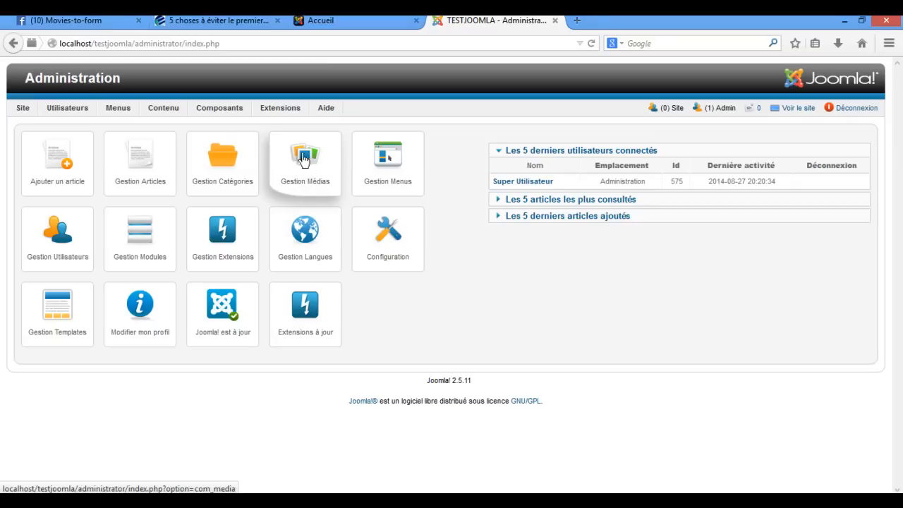
mouse_move(175, 115)
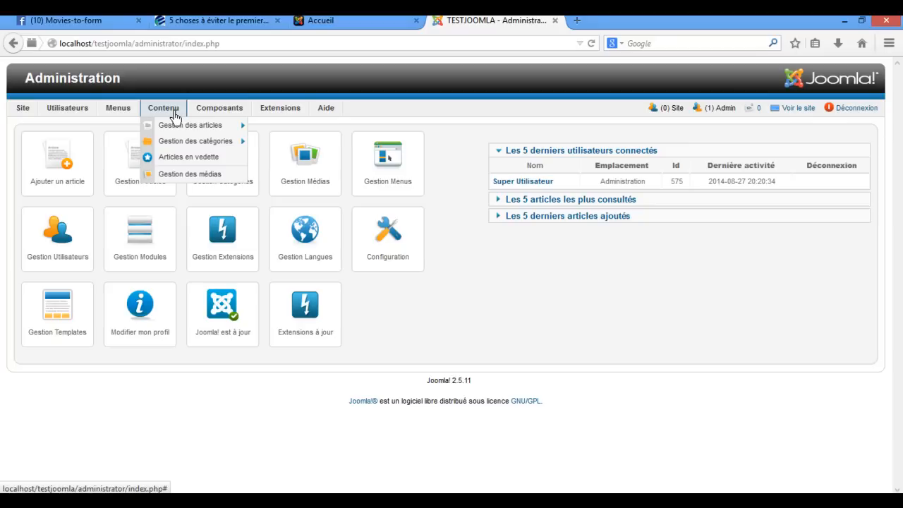
- Copy the welcome article's title, "Bienvenue sur notre plateforme Joomla Test", from the testjoomla home page
click(330, 21)
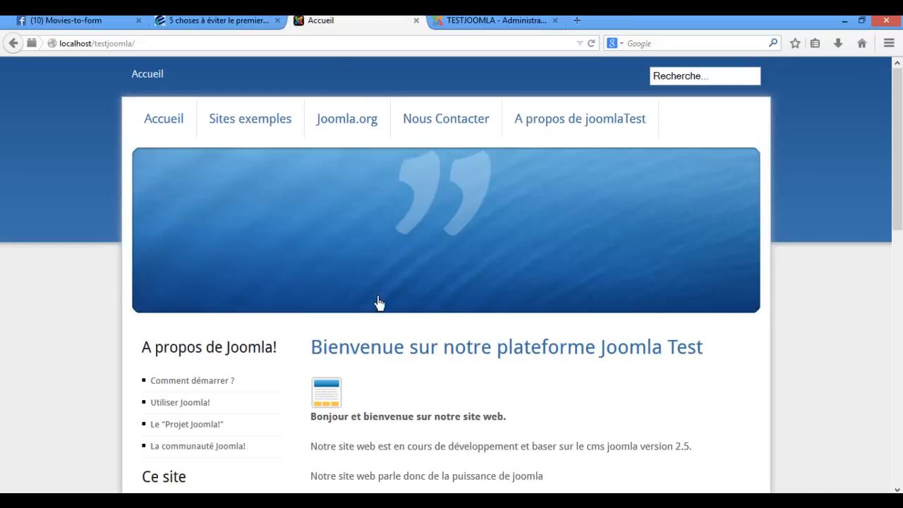
scroll(557, 400, down, 1)
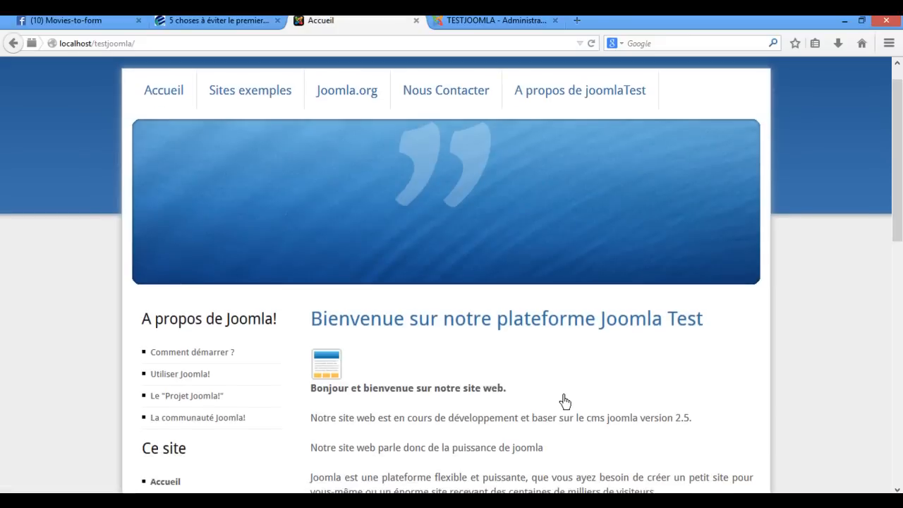
scroll(564, 400, down, 5)
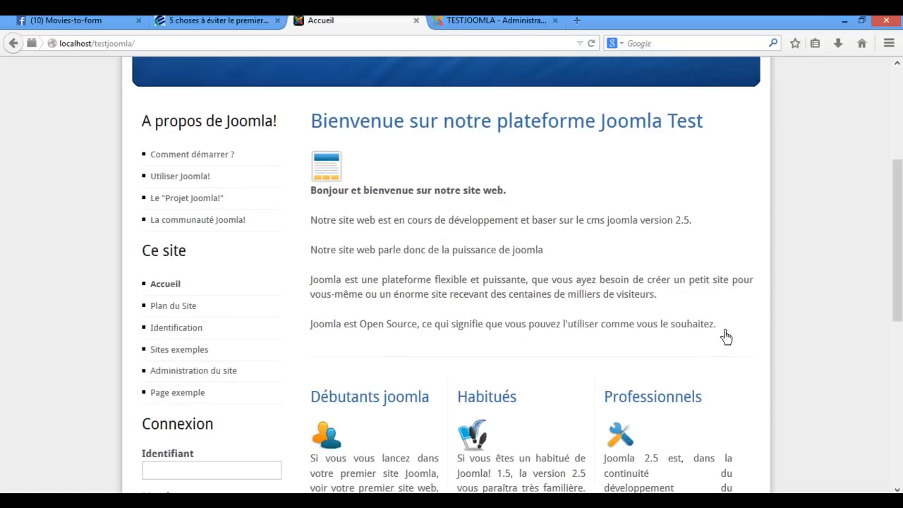
drag(727, 337, 315, 126)
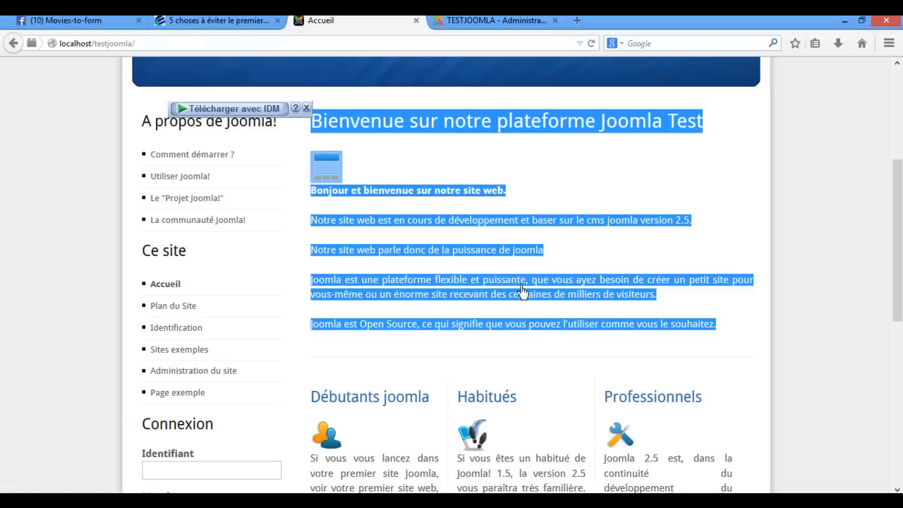
click(586, 194)
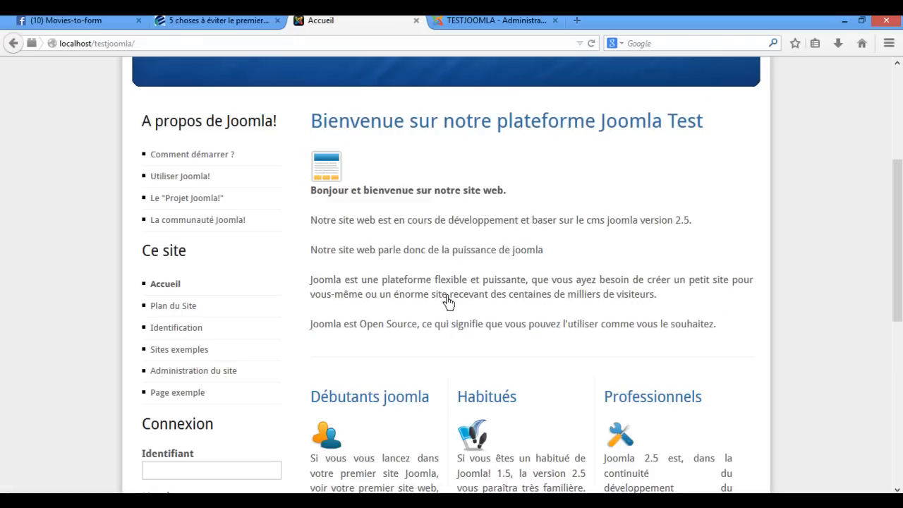
scroll(447, 301, up, 5)
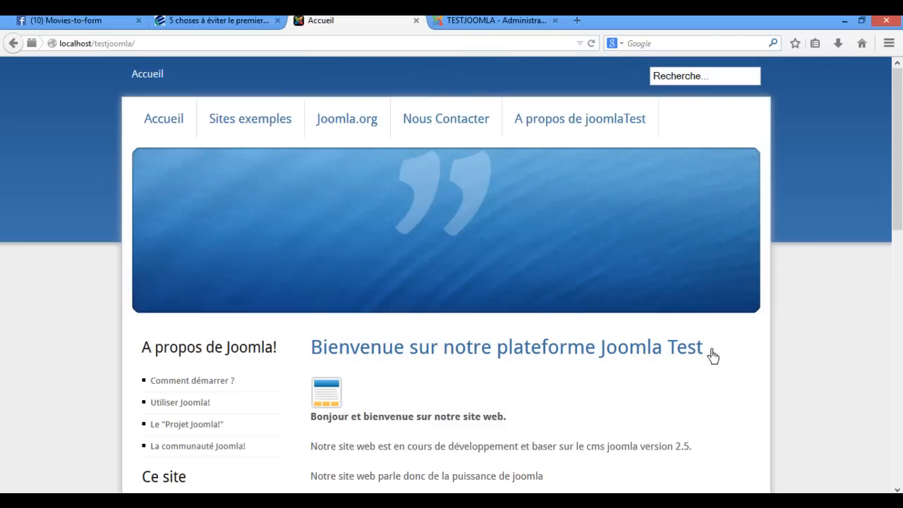
drag(711, 353, 317, 346)
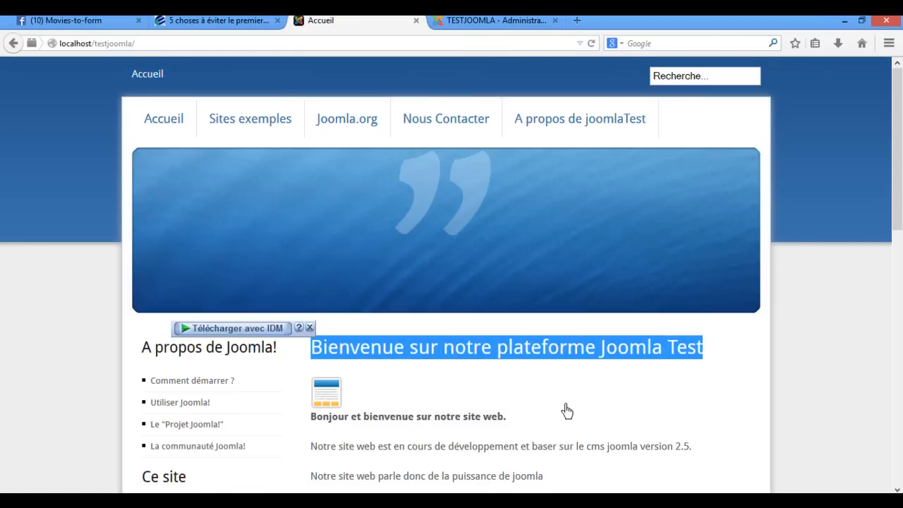
right_click(565, 352)
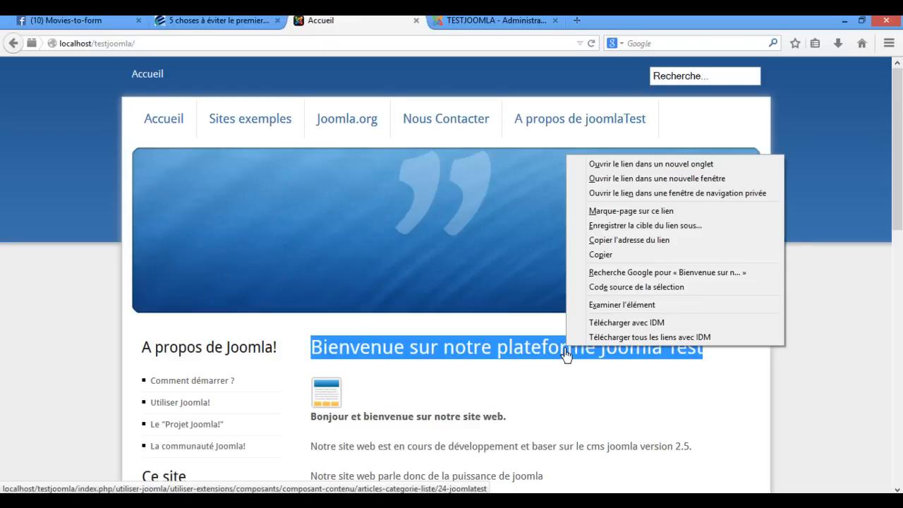
click(613, 258)
- Open the article manager in the Joomla administration and look through the list of articles
click(487, 21)
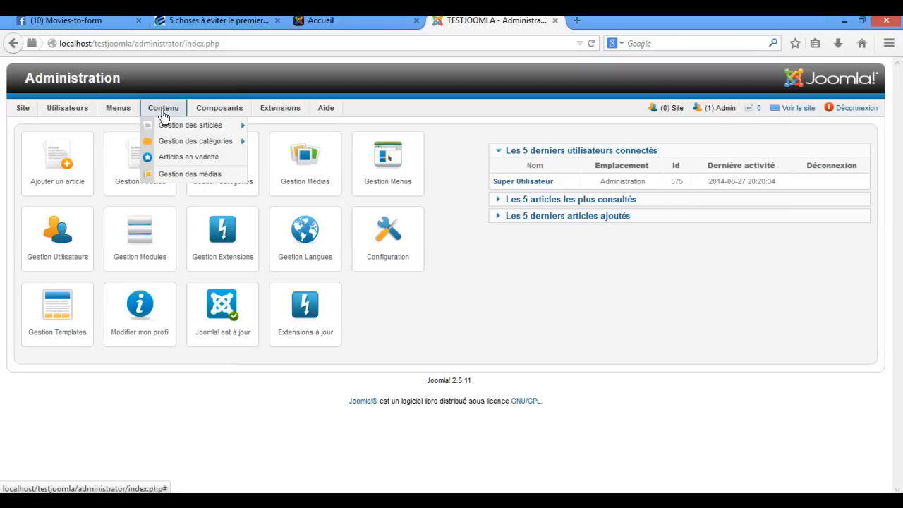
click(163, 130)
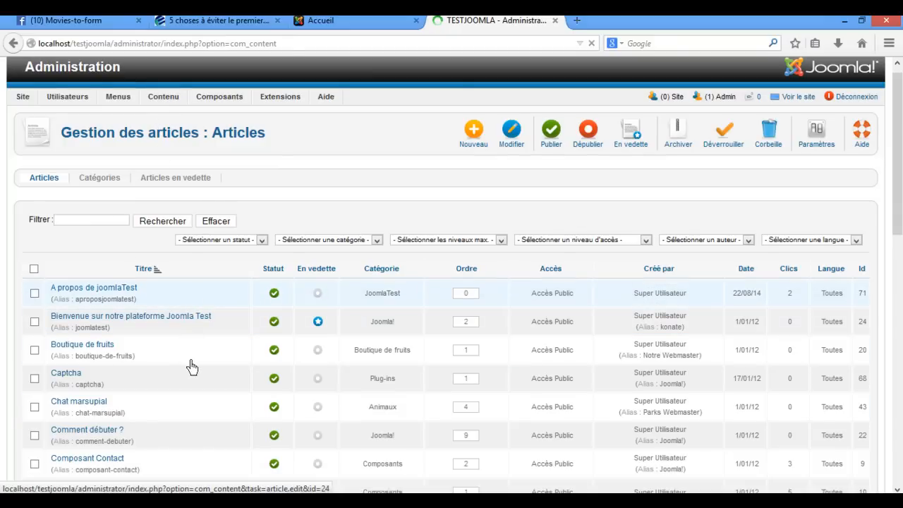
scroll(191, 365, down, 3)
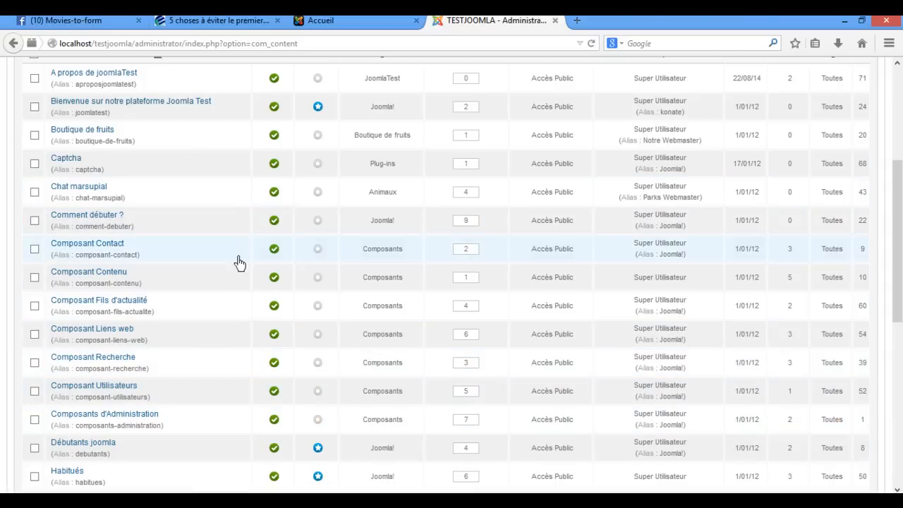
scroll(239, 310, down, 3)
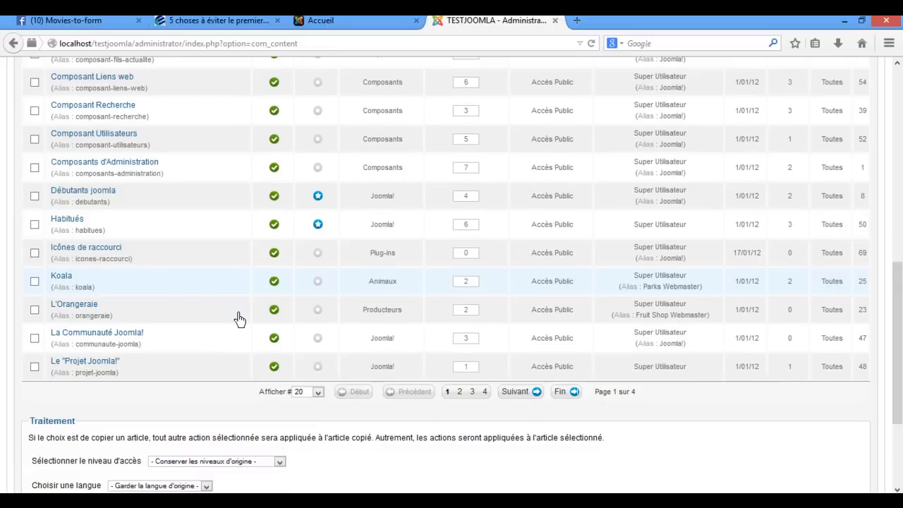
scroll(240, 320, up, 5)
scroll(240, 319, up, 1)
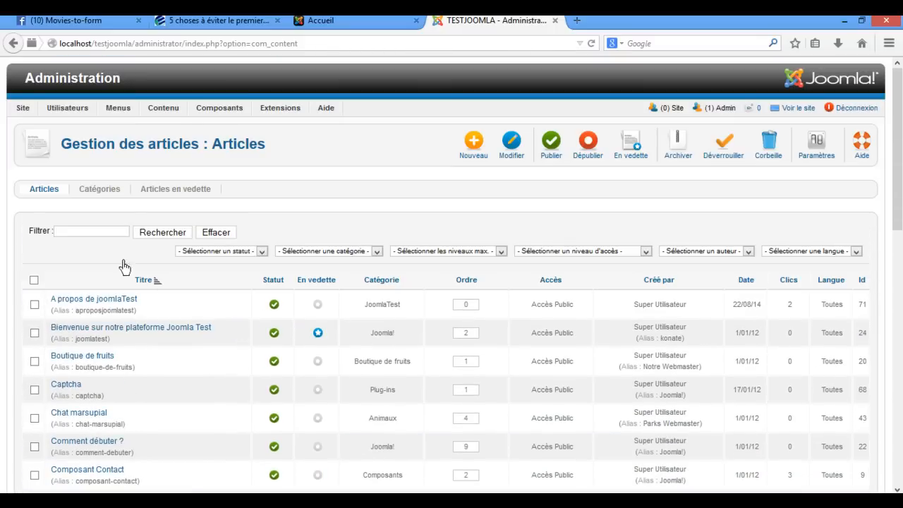
- Filter the articles by the copied title "Bienvenue sur notre plateforme Joomla Test" and open the matching article for editing
click(96, 233)
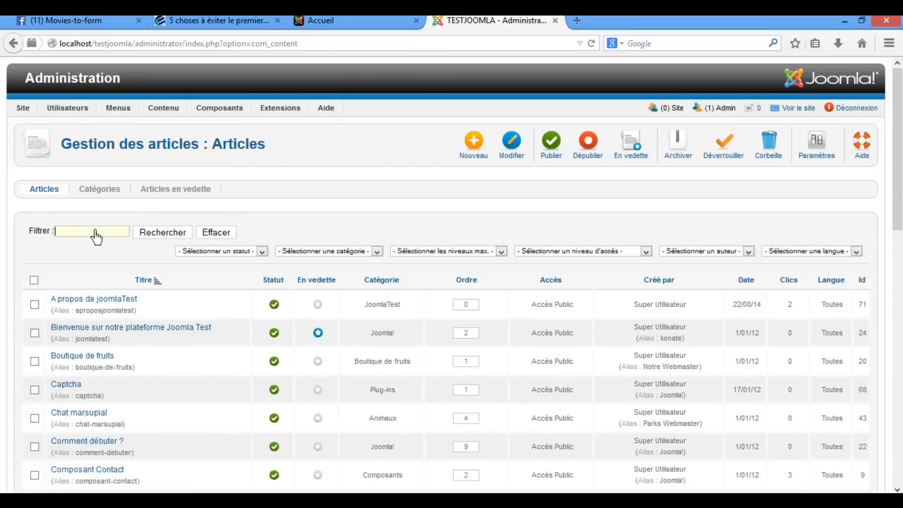
key(ctrl+v)
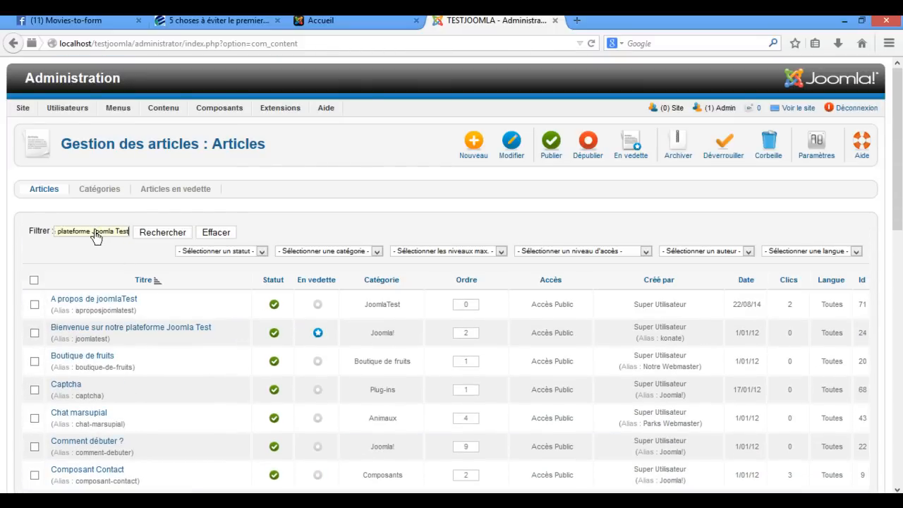
click(175, 234)
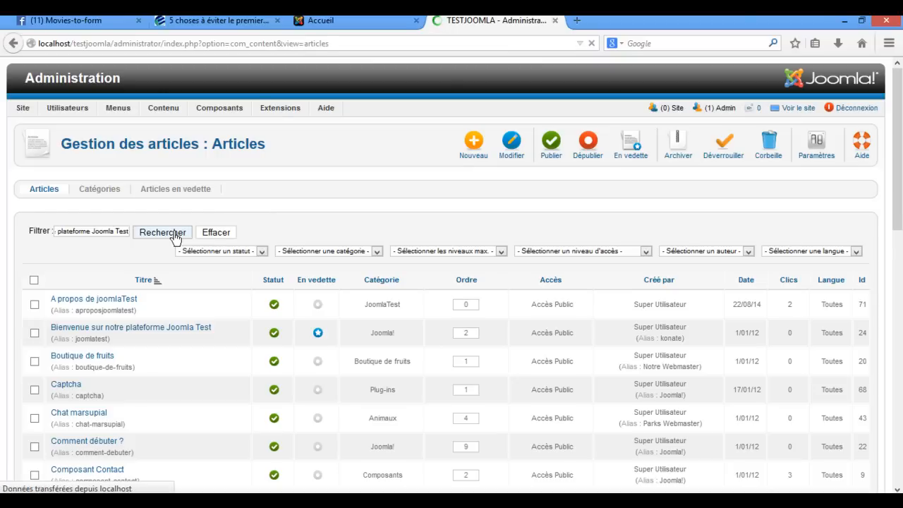
click(78, 301)
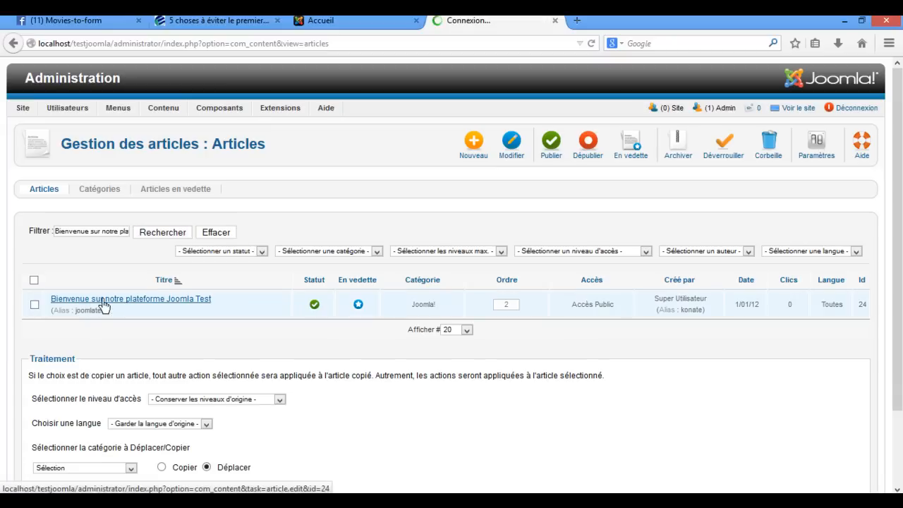
click(129, 299)
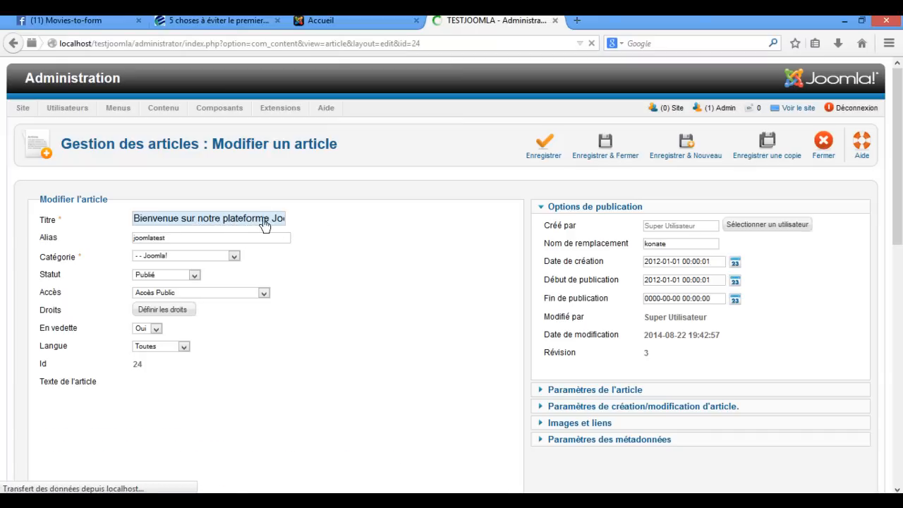
- Replace "sur notre plateforme" in the article's title with "sur"
scroll(339, 296, down, 1)
scroll(339, 297, down, 5)
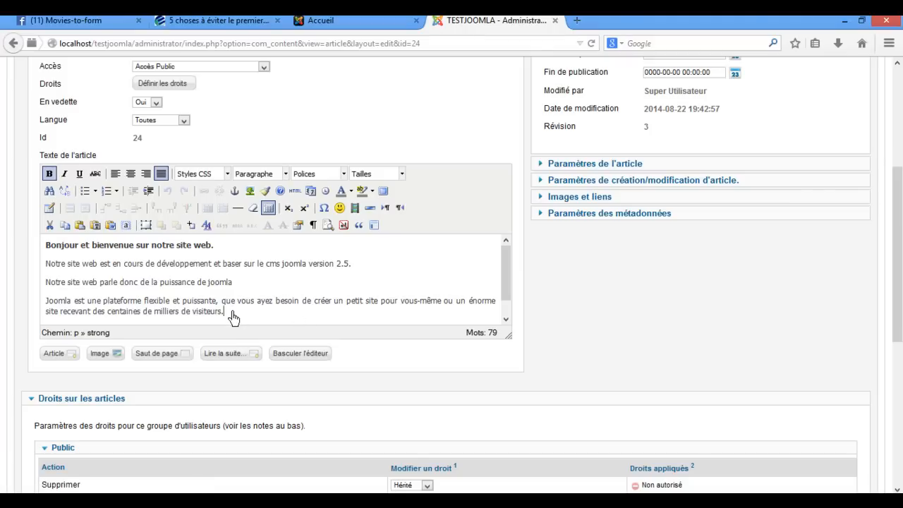
drag(232, 317, 113, 284)
click(104, 282)
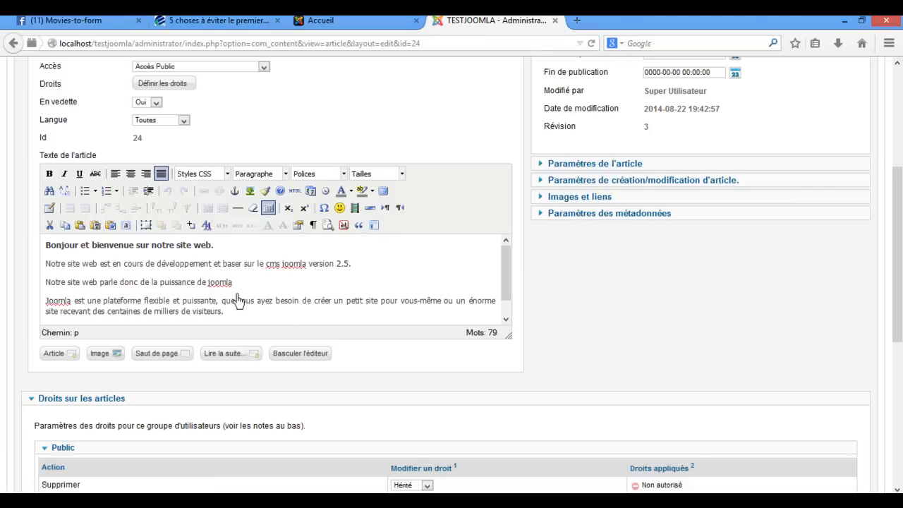
scroll(266, 200, up, 2)
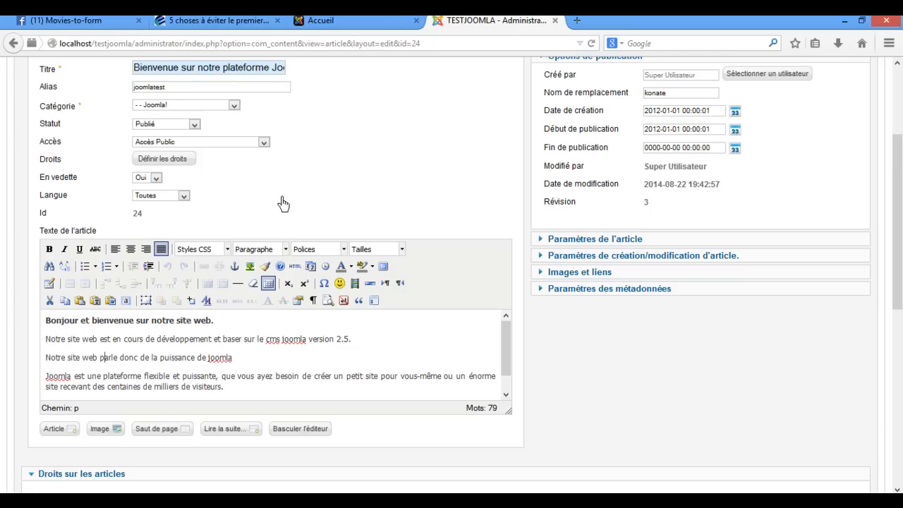
scroll(282, 201, up, 4)
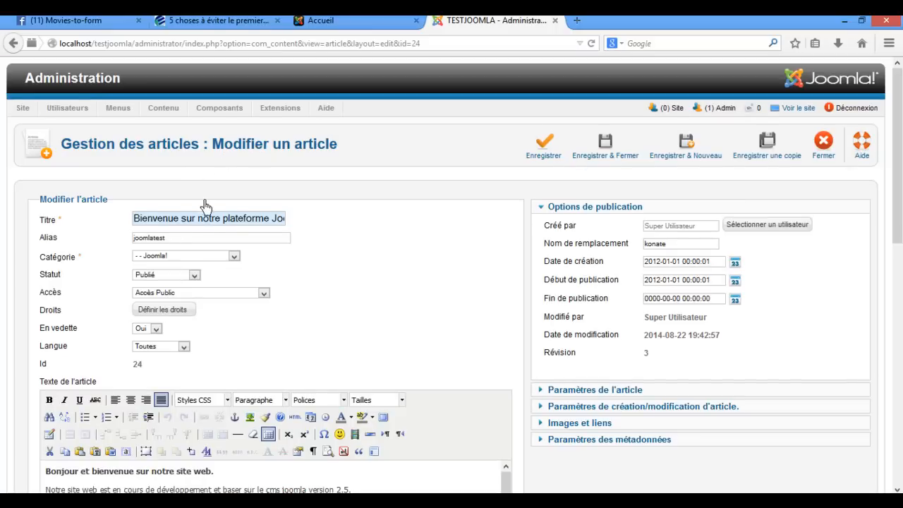
drag(182, 220, 272, 224)
text(sur)
- Delete all the paragraphs of the article text below the greeting "Bonjour et bienvenue sur notre site web."
scroll(240, 352, down, 5)
scroll(271, 364, down, 1)
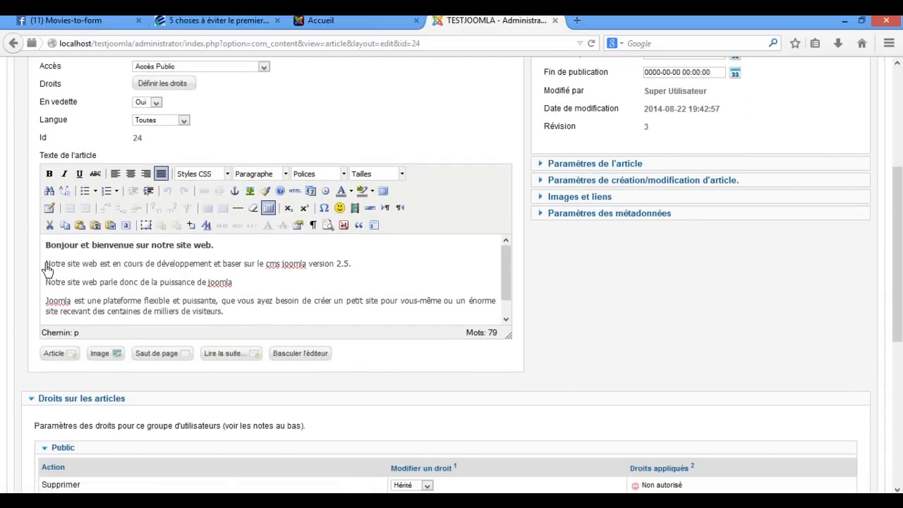
drag(44, 265, 243, 313)
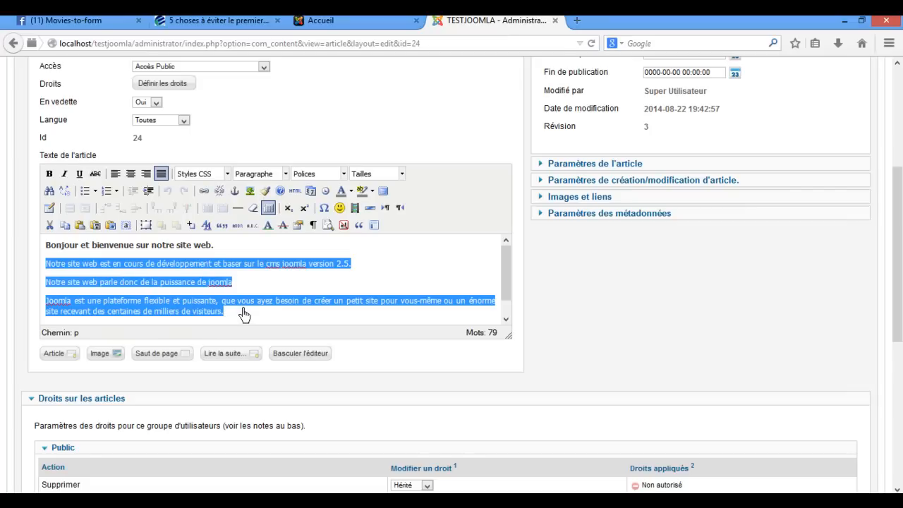
key(ctrl+v)
drag(400, 290, 26, 275)
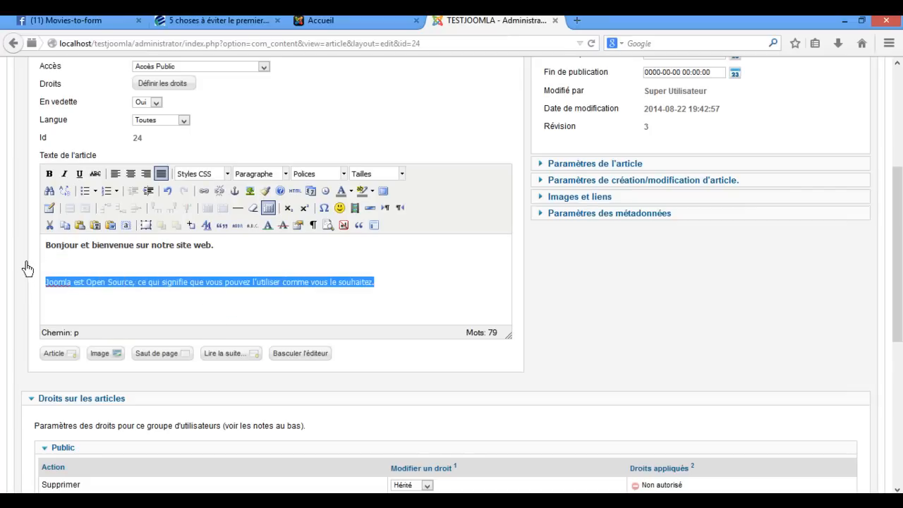
key(BackSpace)
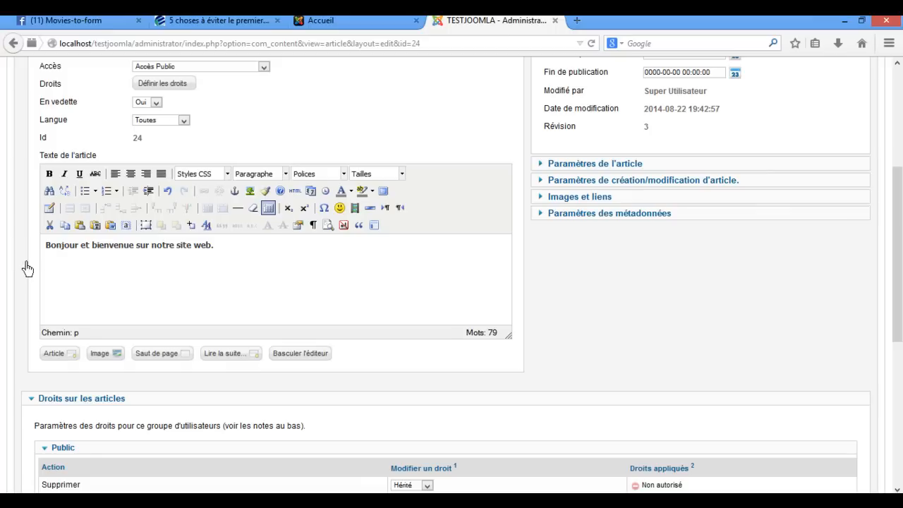
- Add the paragraph "Joomla test est un site web pour un projet de prise en main du CMS JOOMLA." below the greeting
text(Joomla test est un site web)
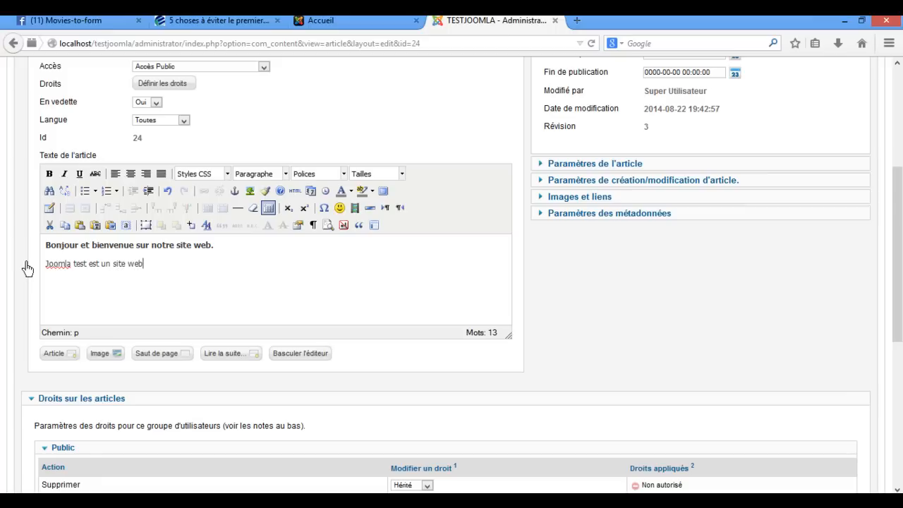
text( pour )
text(la)
text(un pro)
text(jet de )
text(pris)
text(e en main dse)
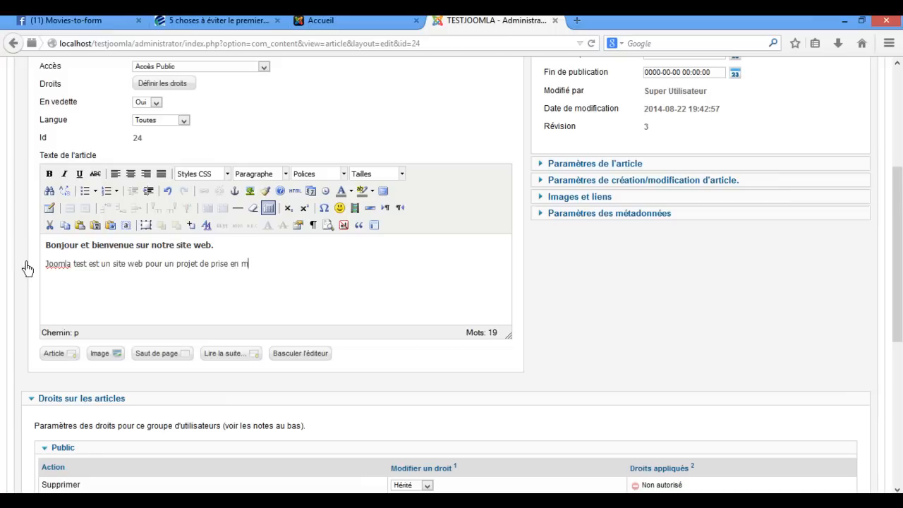
key(BackSpace)
key(BackSpace)
text(u CMS )
text(JOOM)
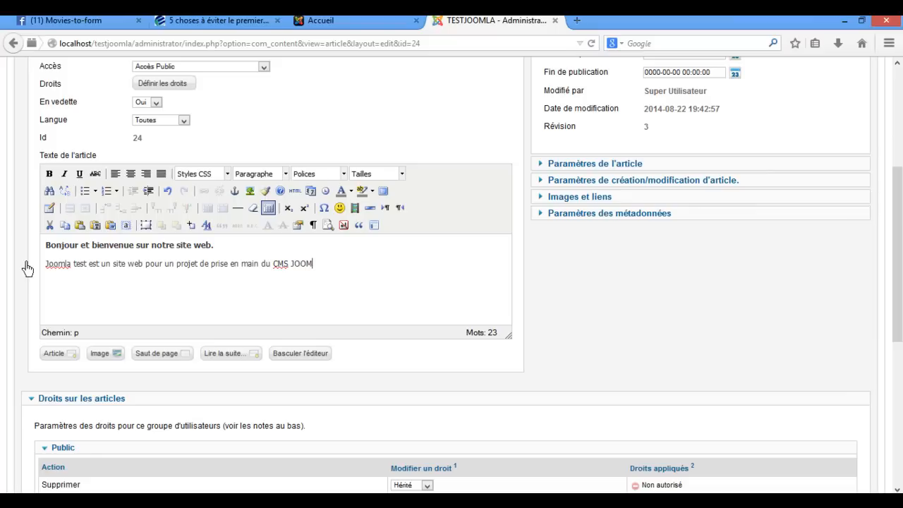
text(LA.)
- Add a second paragraph reading "Afin d'aider les développeurs web a produire des site web de qualité." to the article text
key(BackSpace)
text(in d'aider les dé)
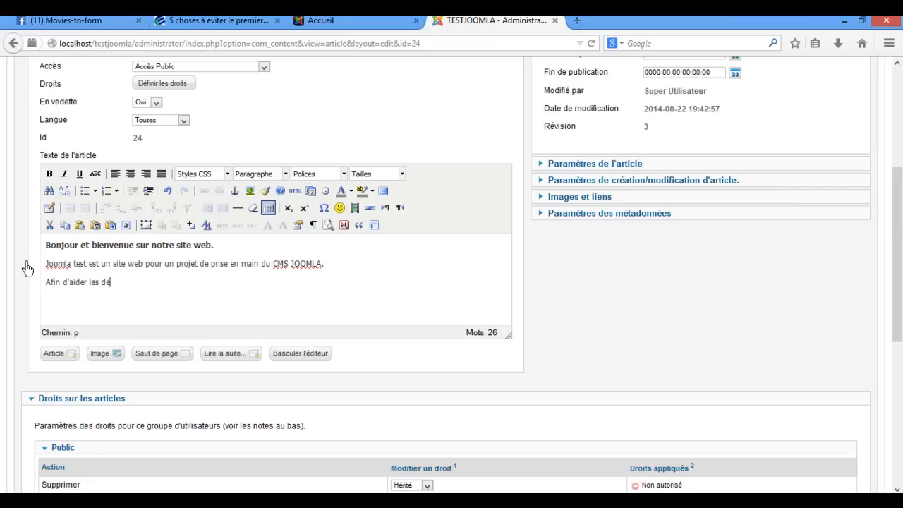
text(veloppeur)
text(s )
text(in)
text(web)
text( a produire d)
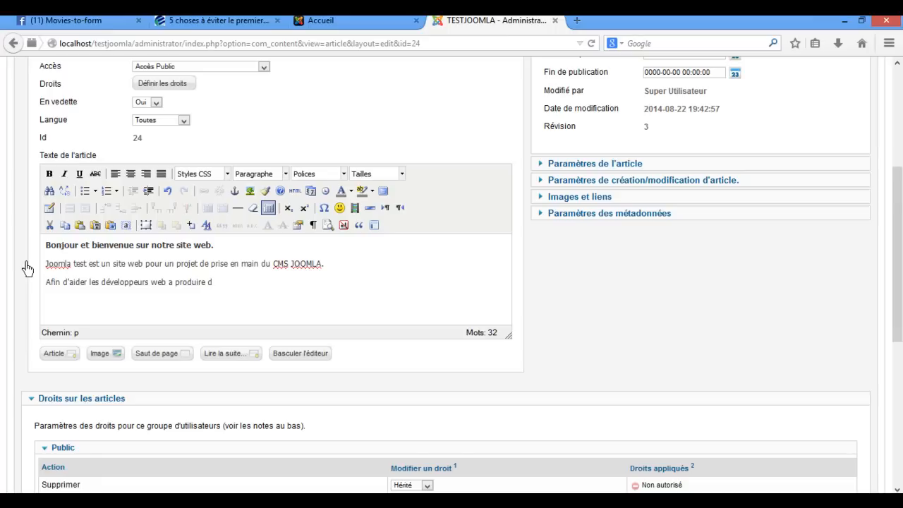
text(es site web de qualité.)
- View the users available as the article's creator in the publication options, and leave the selection without choosing one
scroll(652, 374, up, 3)
scroll(651, 386, up, 1)
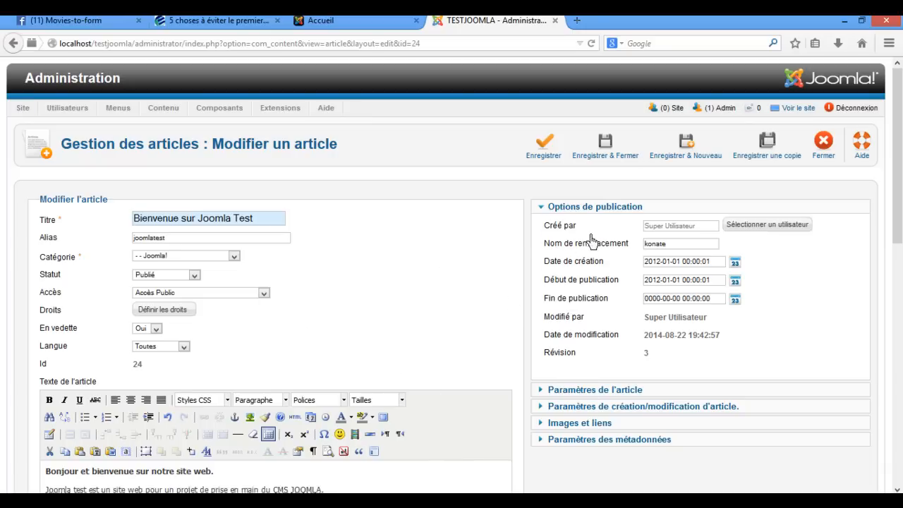
click(748, 227)
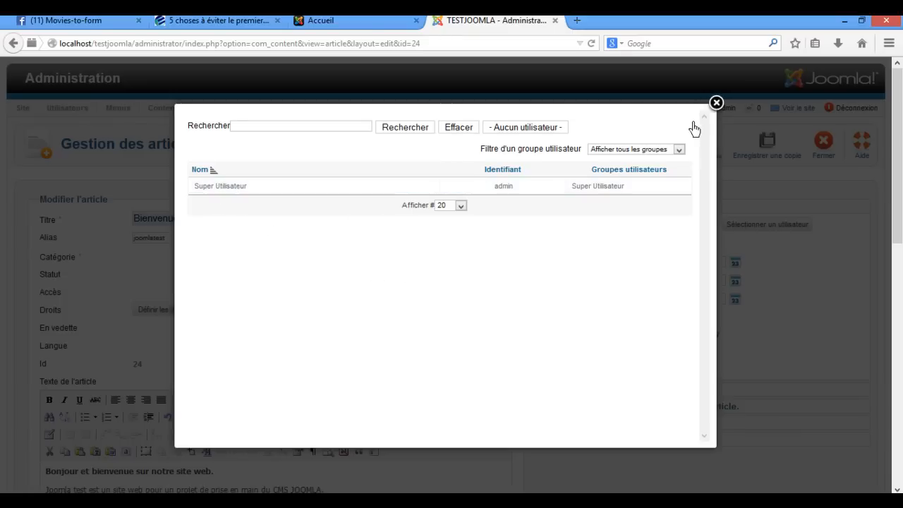
click(716, 105)
mouse_move(565, 248)
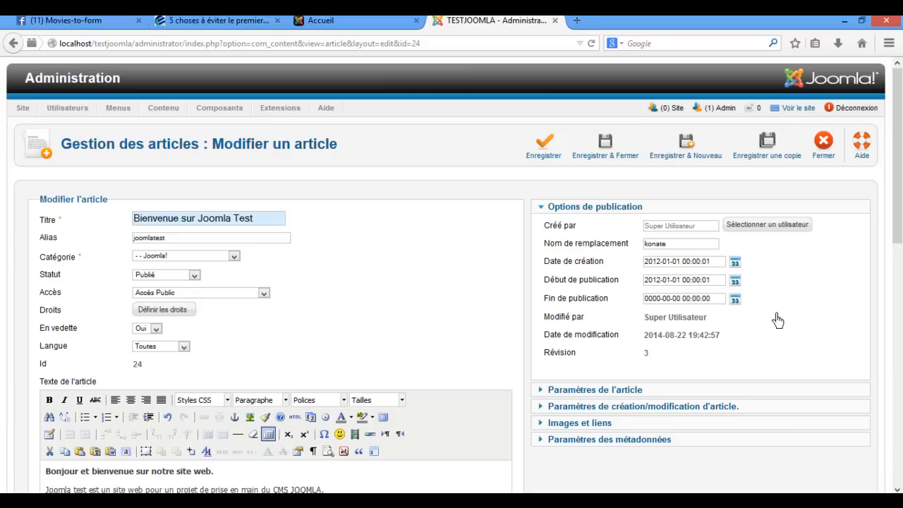
- Examine the article's display parameters, including the choices for "Titre de catégorie parente", without changing any
click(653, 395)
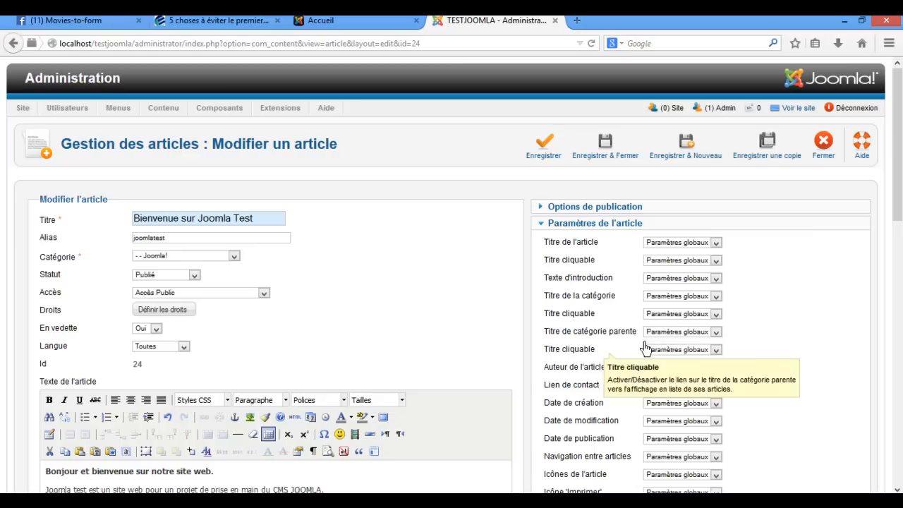
click(679, 334)
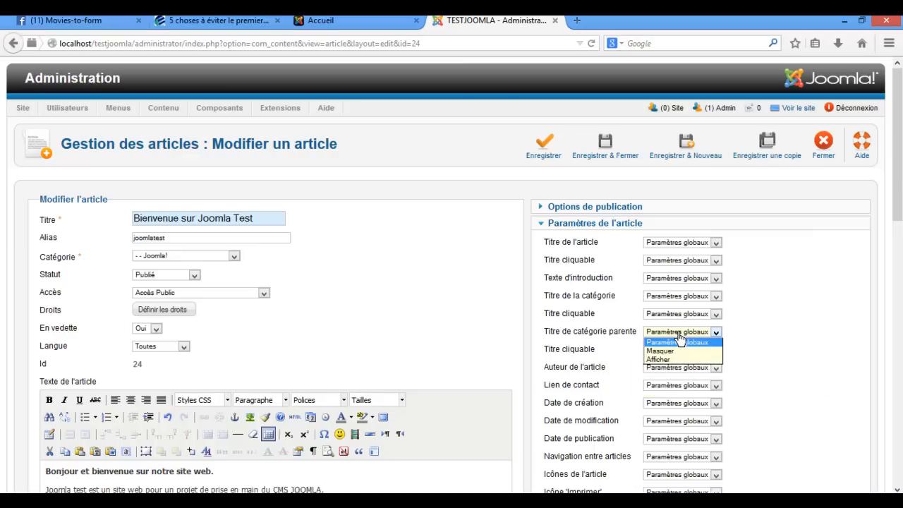
click(833, 326)
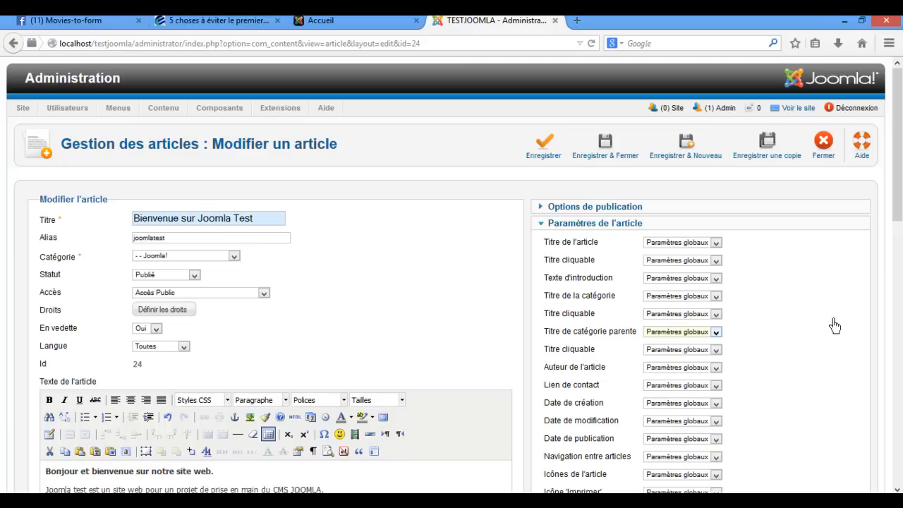
scroll(835, 325, down, 10)
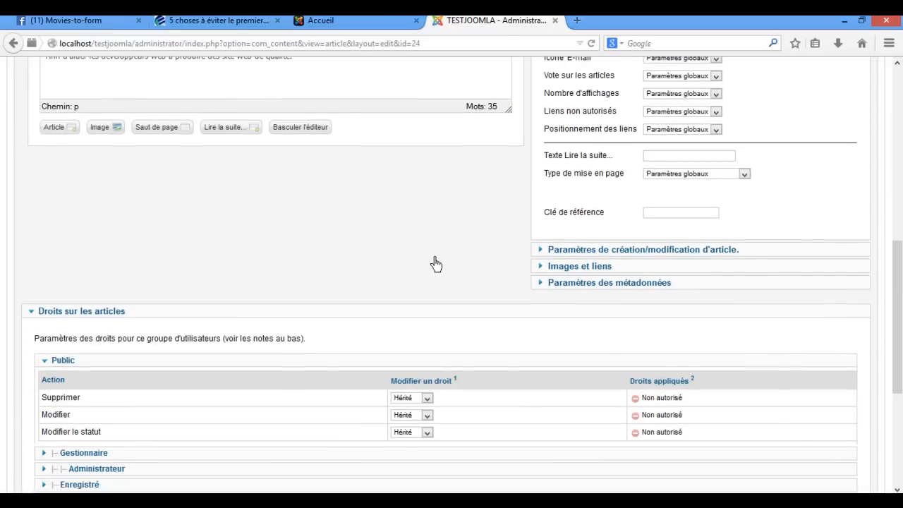
mouse_move(557, 176)
mouse_move(594, 219)
- Examine the article's creation and modification parameters and the choices for "Options de publication", without changing any
click(579, 255)
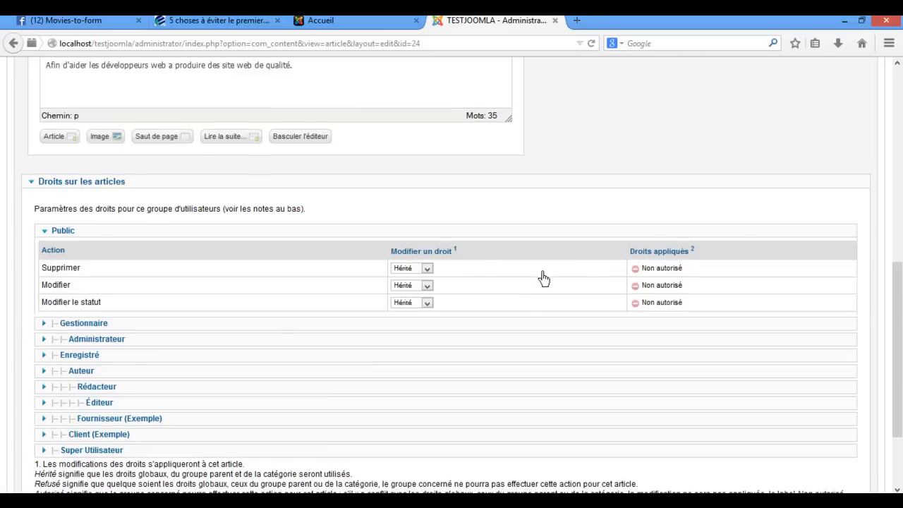
scroll(540, 278, up, 5)
scroll(589, 303, up, 3)
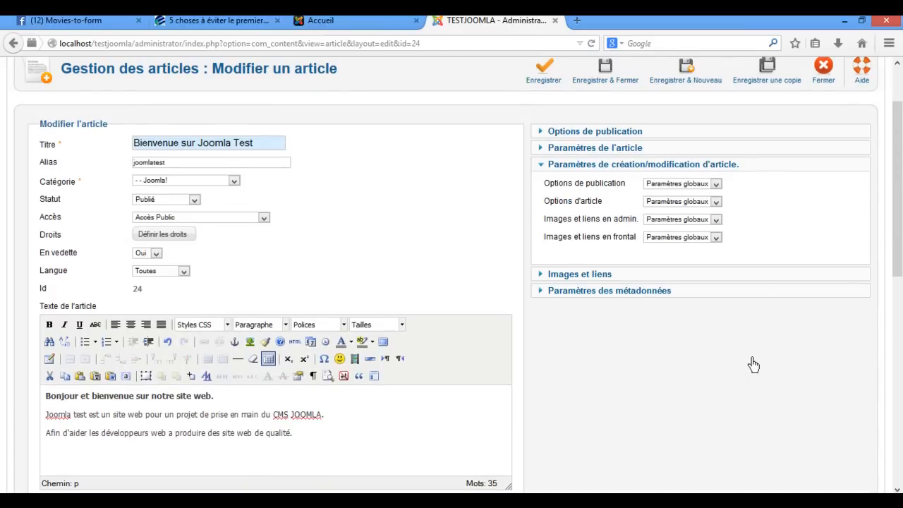
click(669, 185)
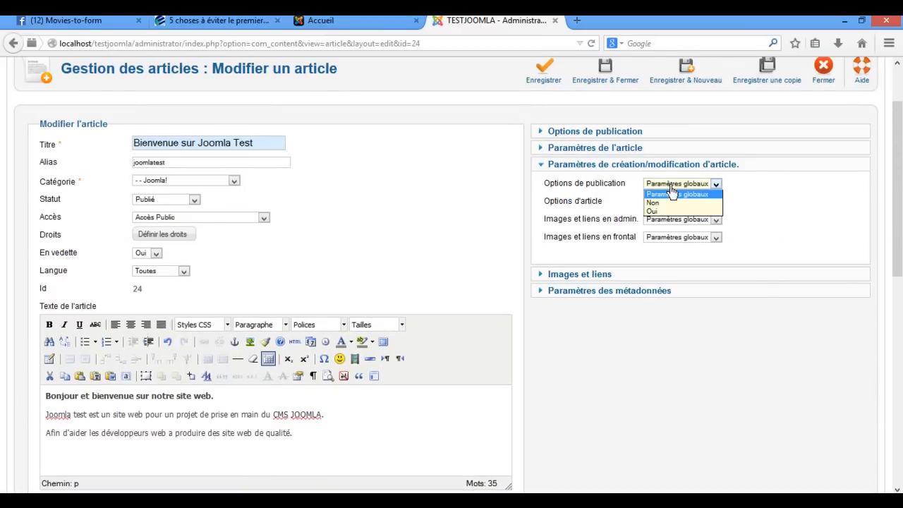
click(635, 187)
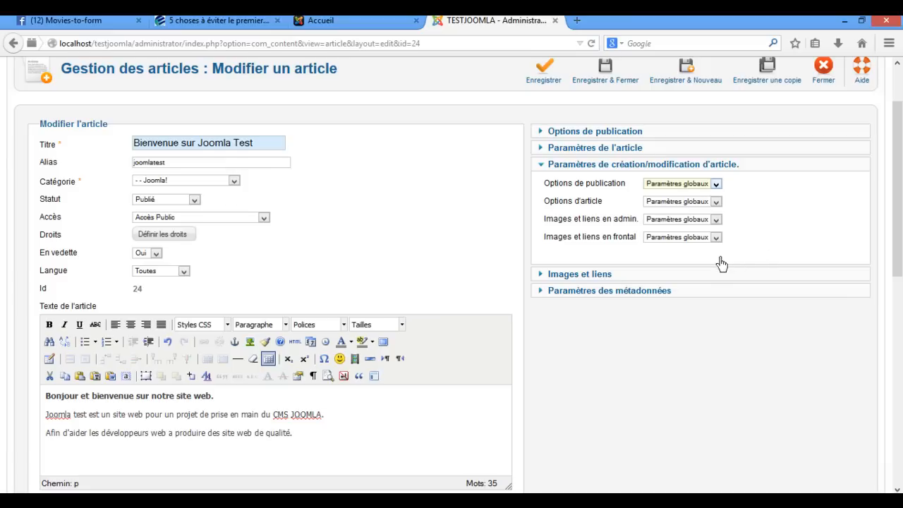
- Open the article's images and links settings and check on the site's home page where the intro image appears
click(624, 275)
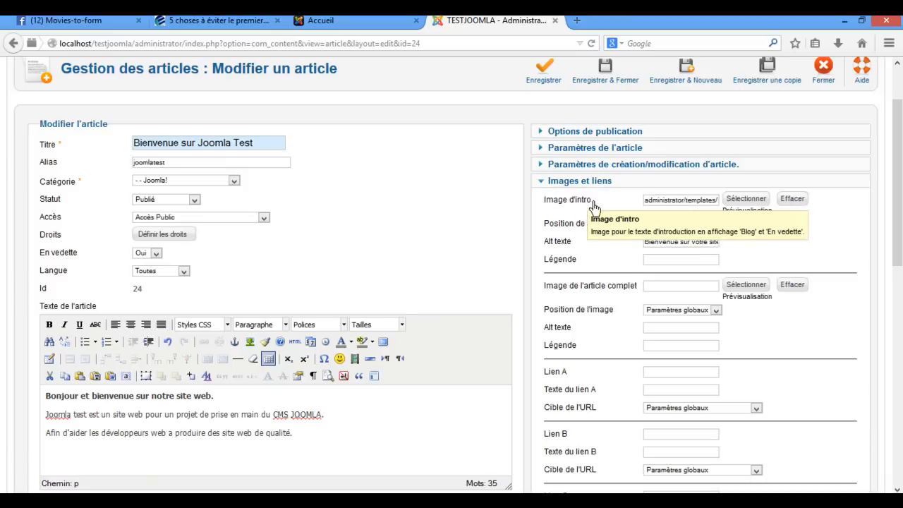
click(363, 22)
click(341, 402)
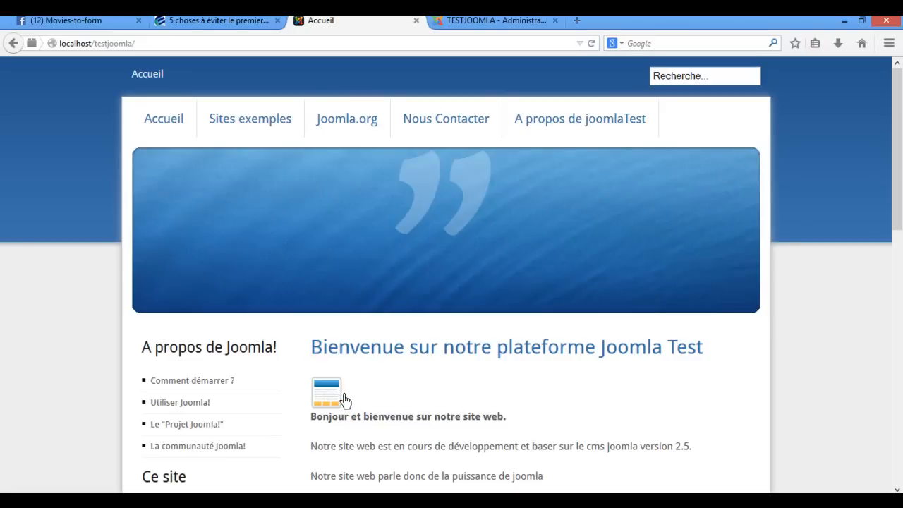
scroll(364, 388, down, 3)
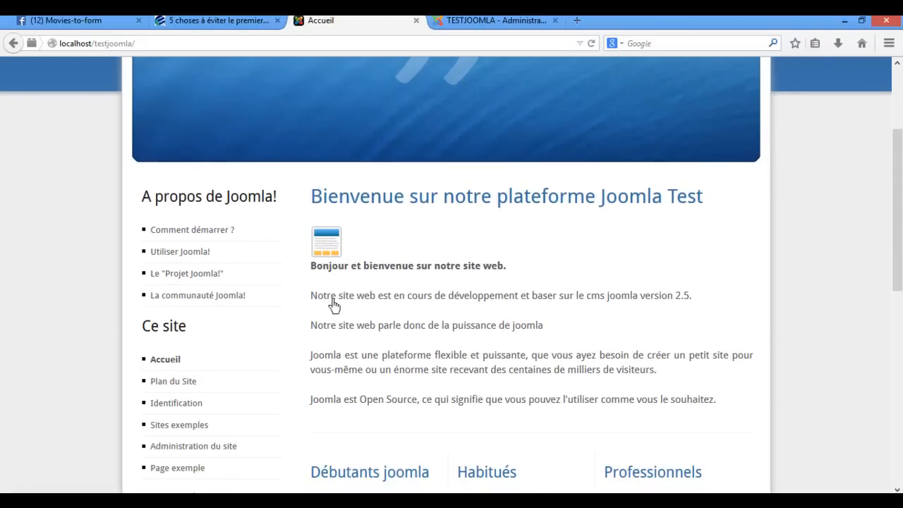
click(459, 24)
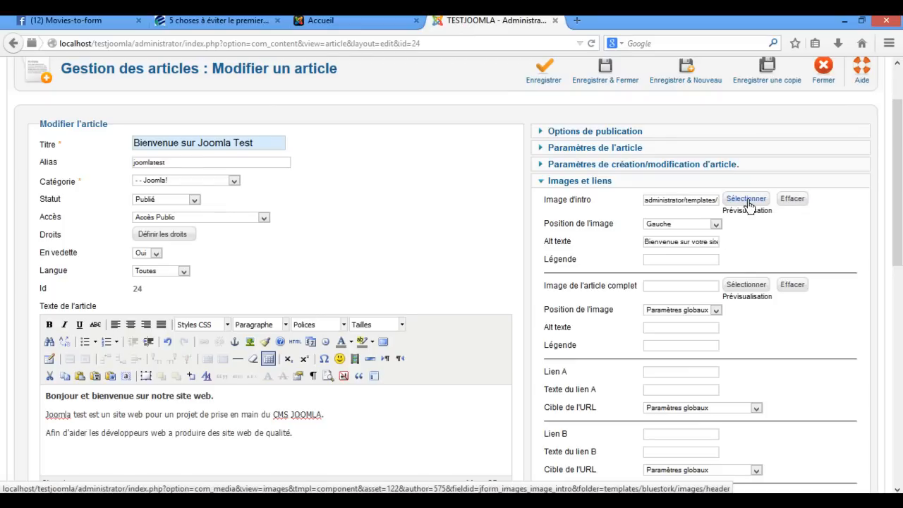
- Replace the article's intro image with shop-ad-books.jpg from the /banners directory
mouse_move(749, 213)
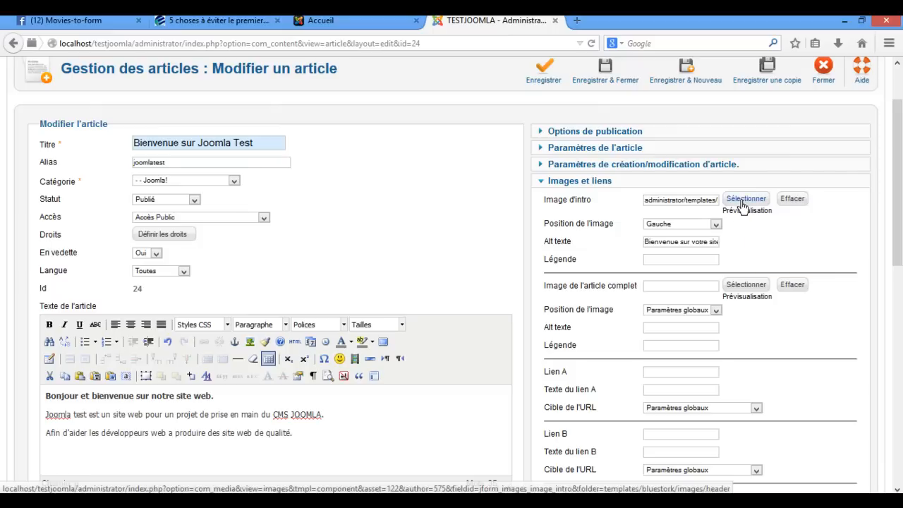
click(742, 204)
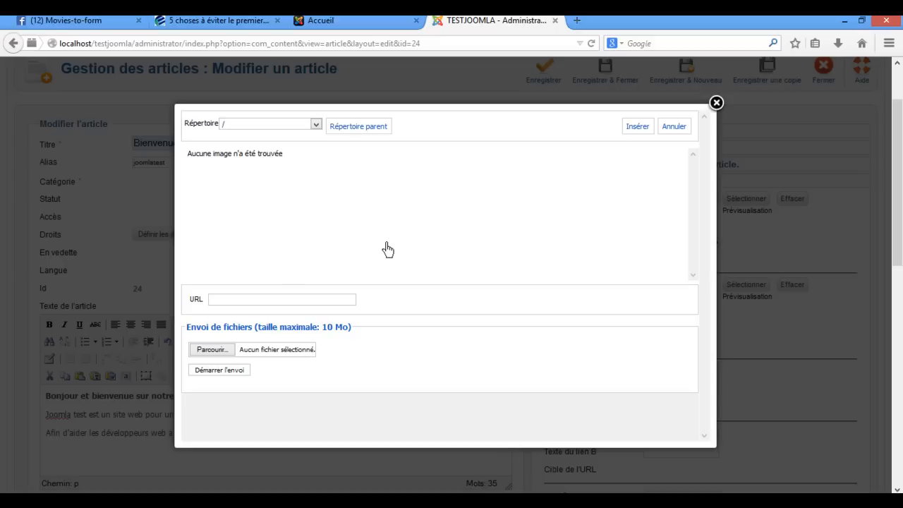
click(315, 125)
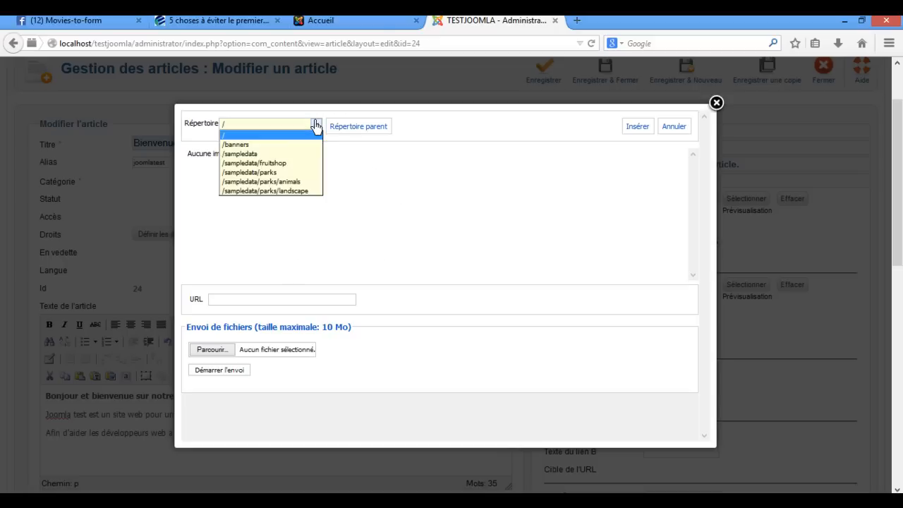
click(308, 144)
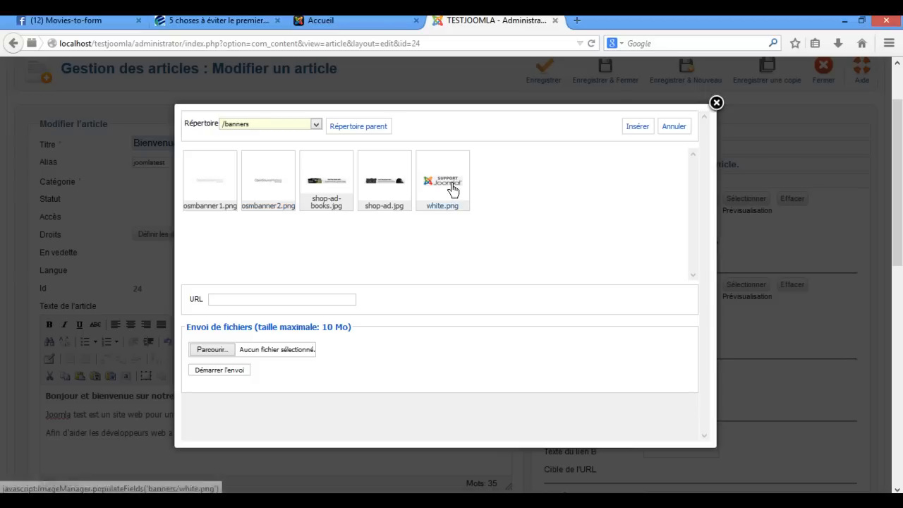
click(316, 188)
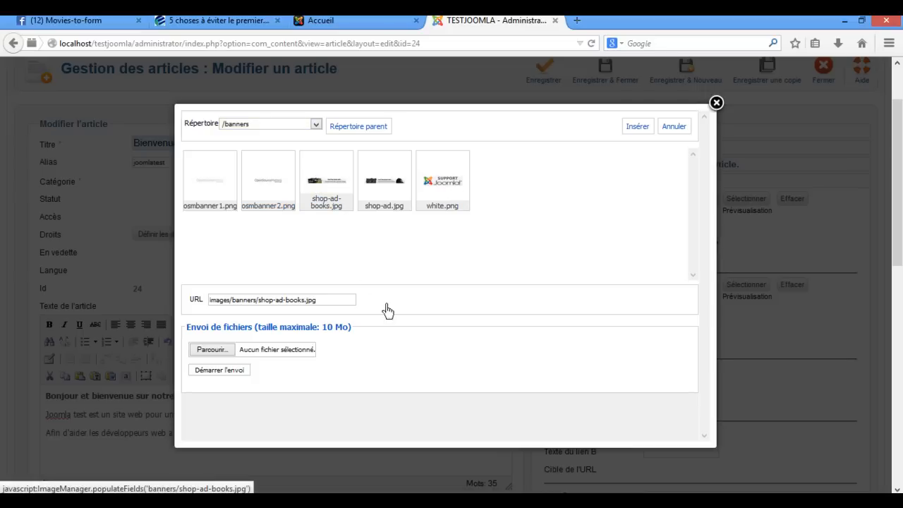
click(637, 128)
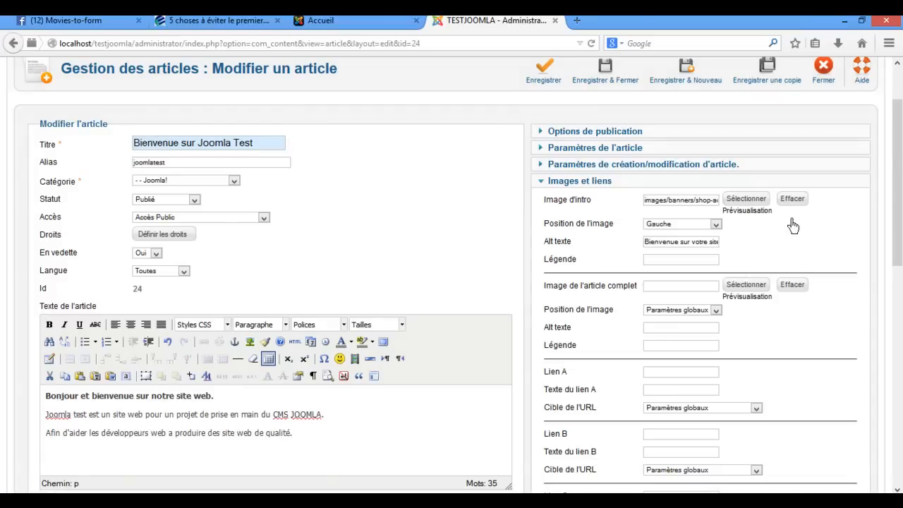
- Examine the welcome article and the "Débutants joomla" introductory text on the site's home page
mouse_move(758, 219)
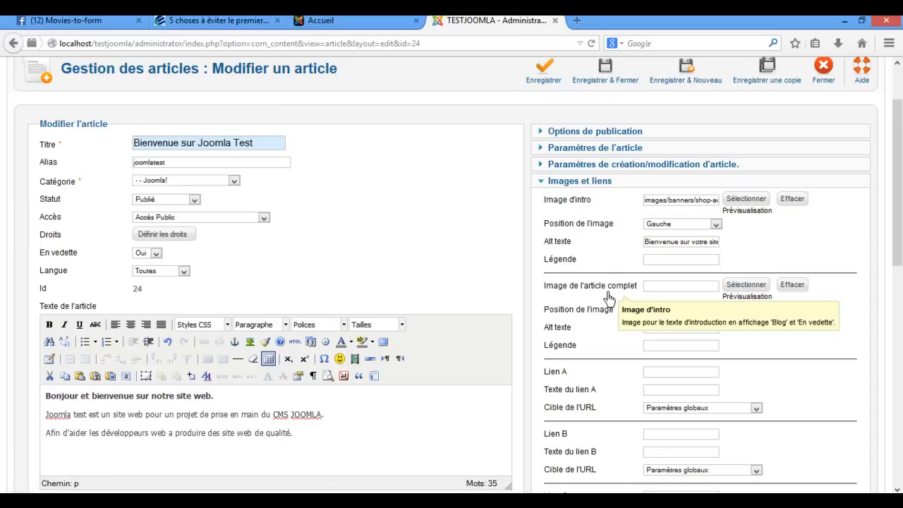
click(325, 21)
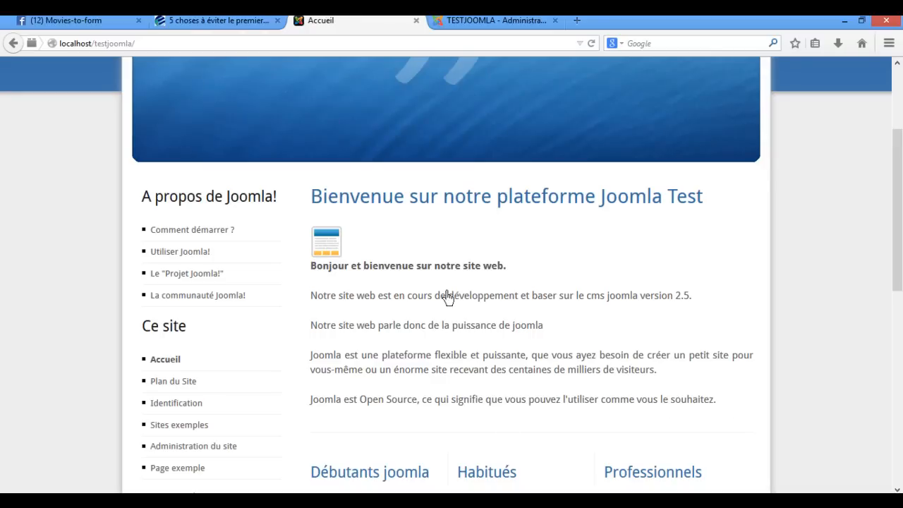
click(494, 21)
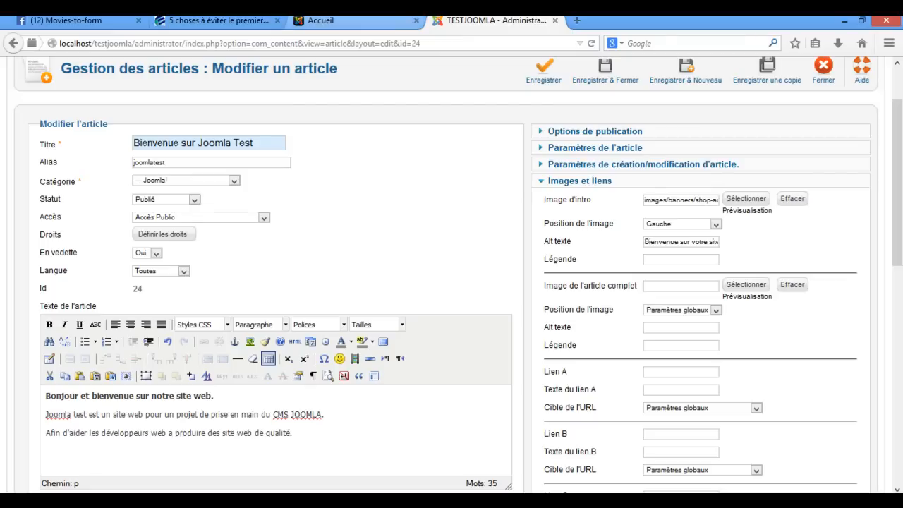
click(324, 21)
scroll(510, 301, down, 1)
scroll(510, 302, down, 5)
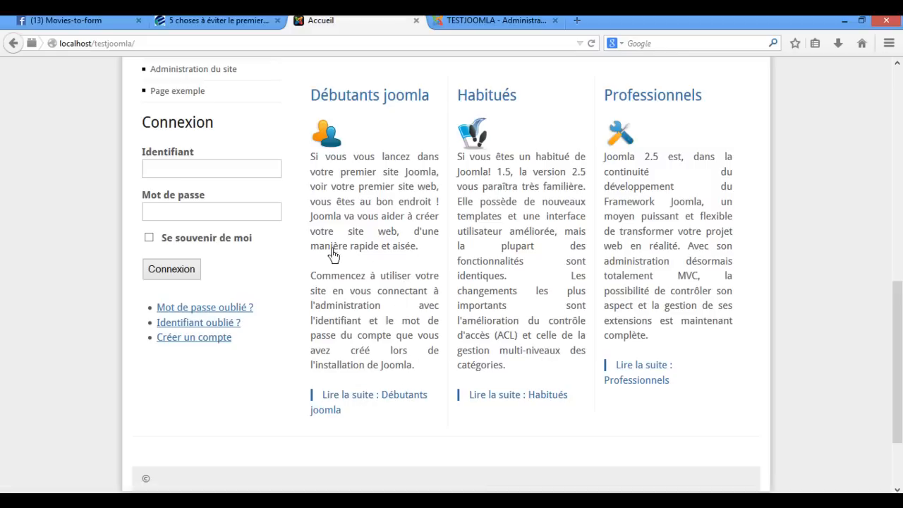
drag(416, 373, 308, 152)
click(404, 428)
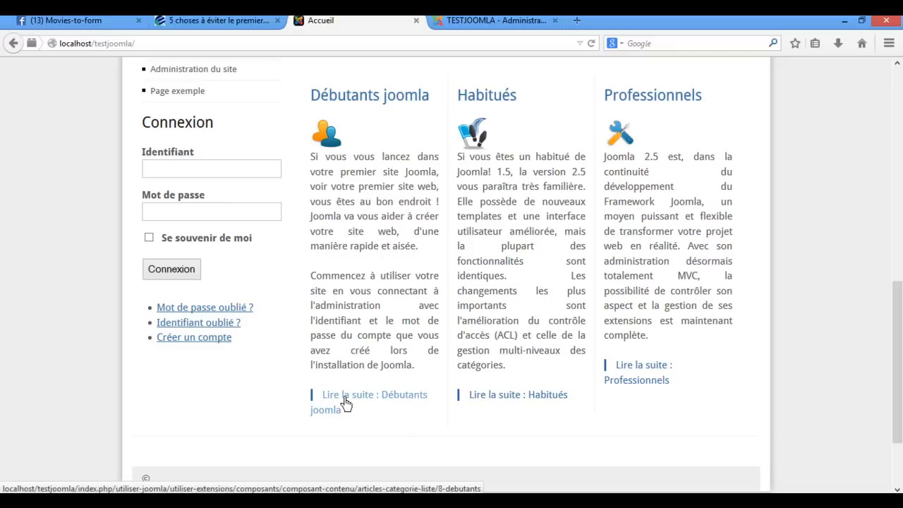
- Open the full "Débutants joomla" article from its "Lire la suite" link and read through its text
click(346, 403)
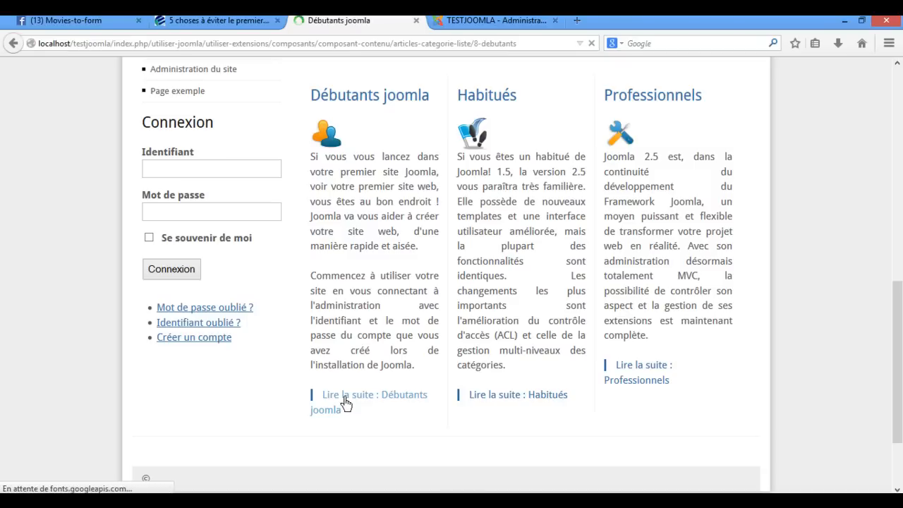
scroll(548, 357, down, 4)
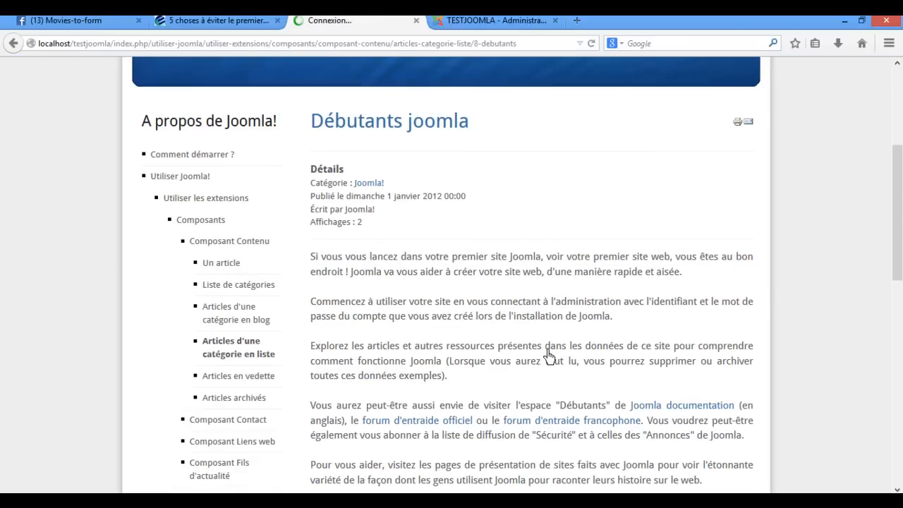
scroll(358, 205, down, 1)
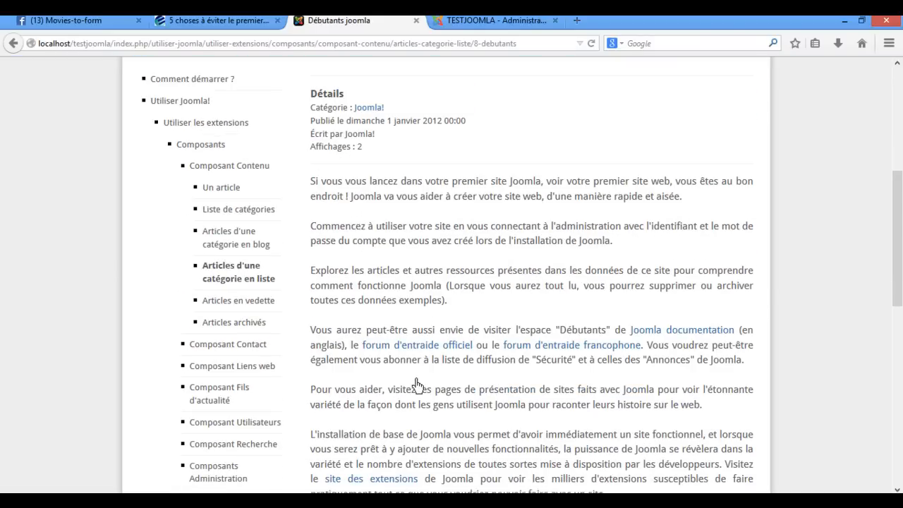
scroll(653, 369, down, 3)
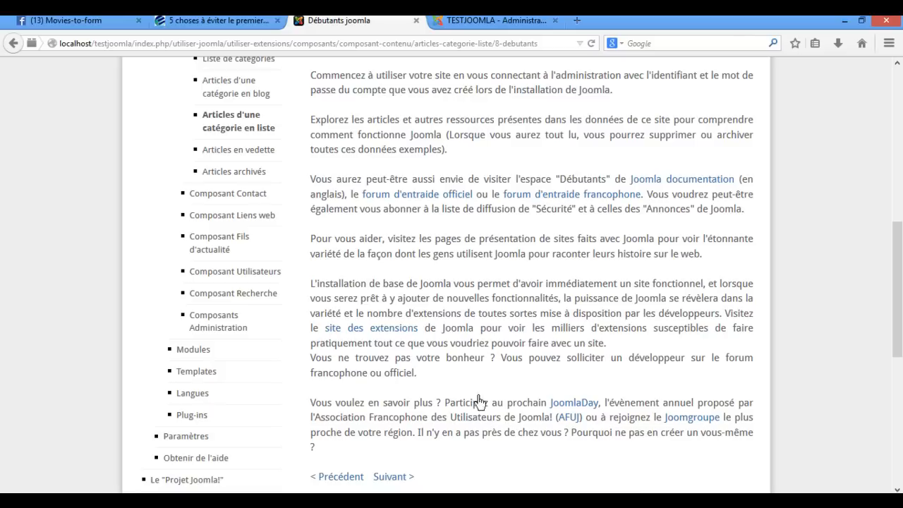
- Return from the full "Débutants joomla" article to the welcome article on the site's home page
click(13, 43)
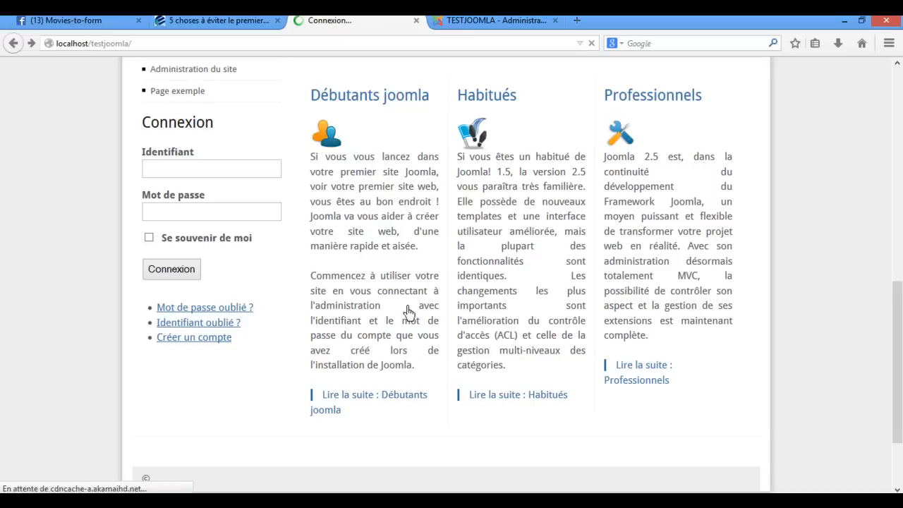
scroll(399, 292, up, 5)
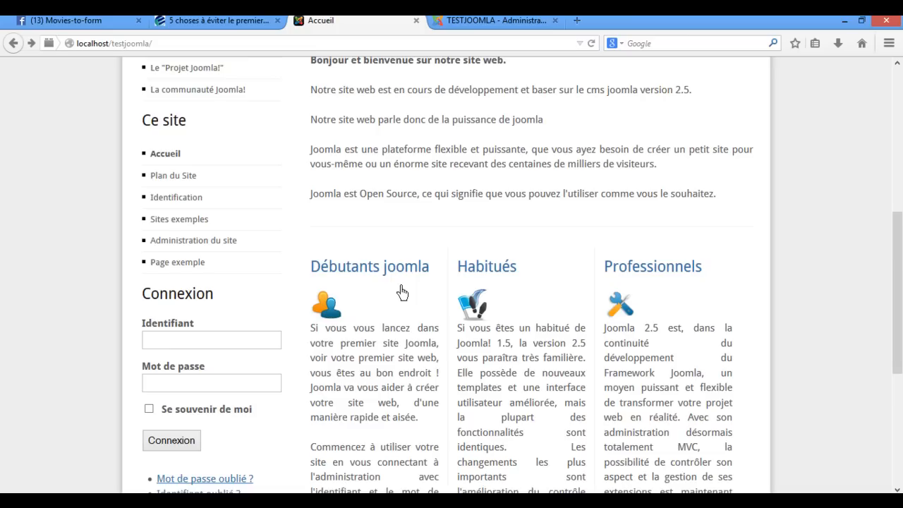
scroll(488, 311, up, 3)
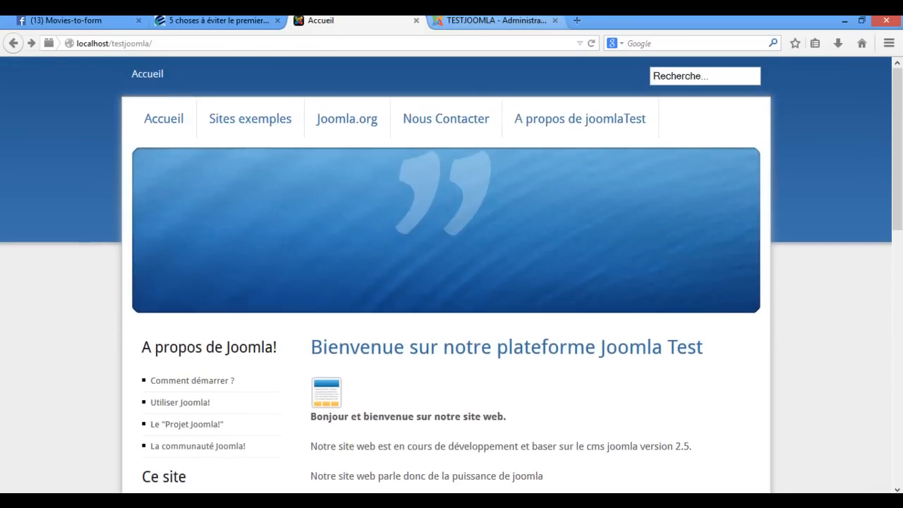
- Review the full-article image fields and the Lien A, B and C fields in the welcome article's administration form
click(478, 21)
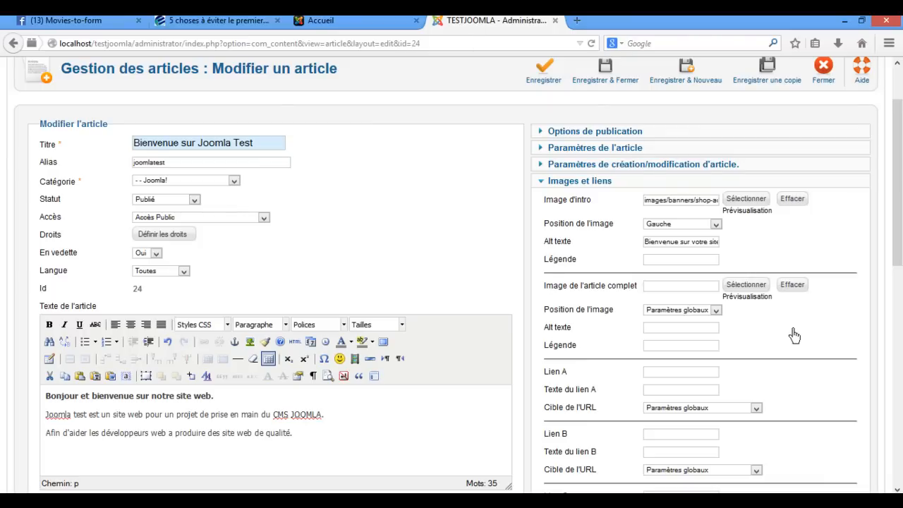
scroll(801, 347, down, 3)
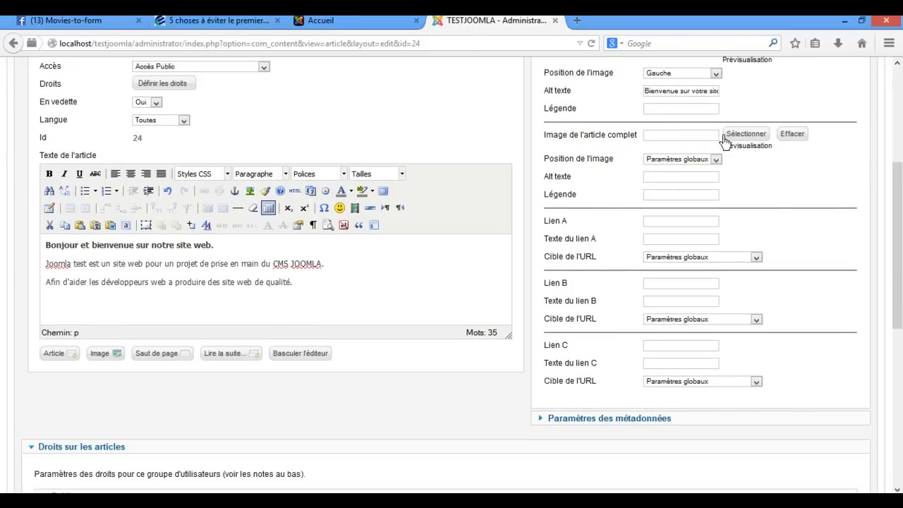
scroll(603, 286, down, 2)
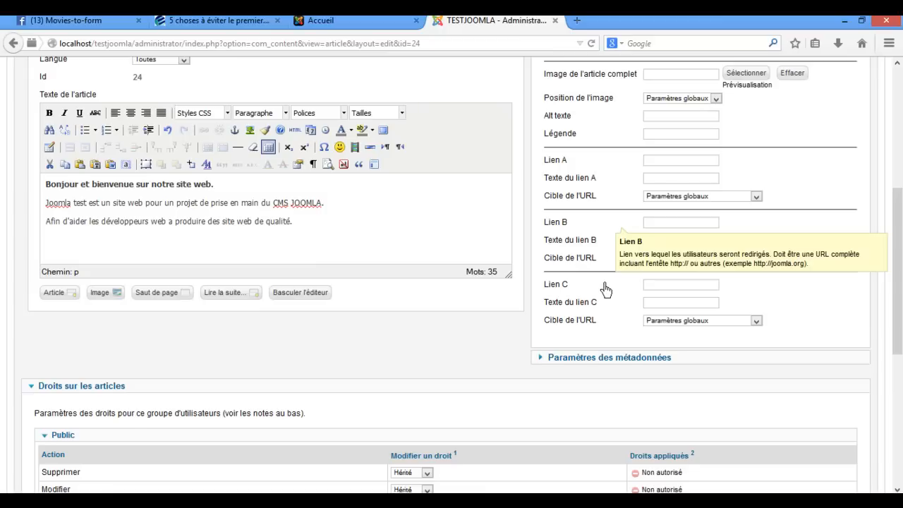
- Open the article's metadata settings and examine the description, keywords, robots, author, legal rights and external reference fields
click(562, 344)
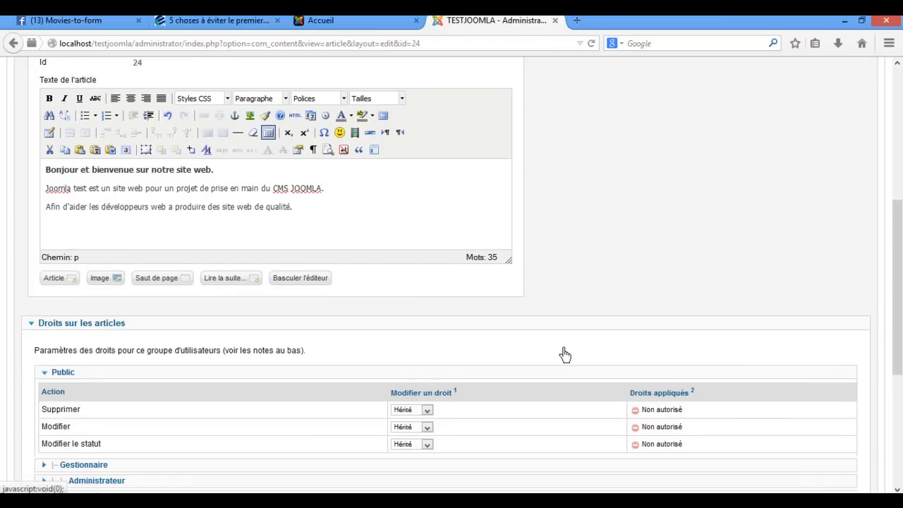
scroll(687, 285, up, 5)
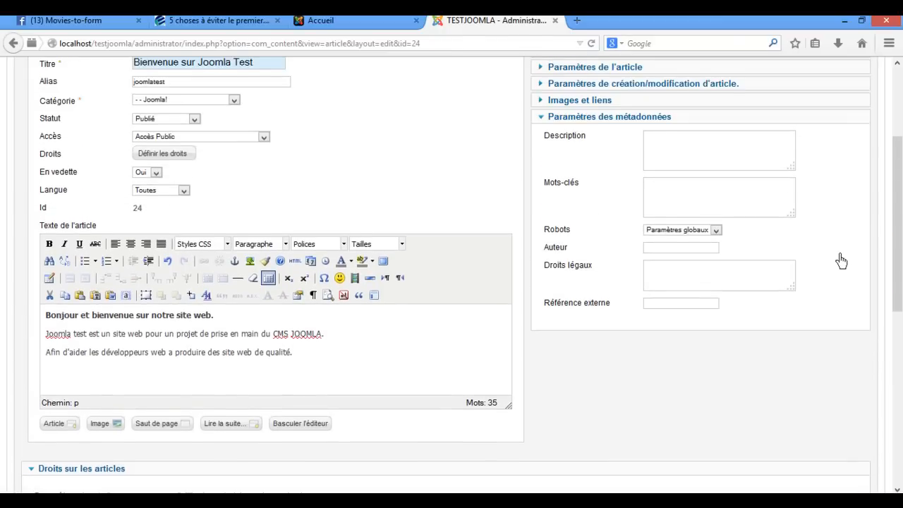
scroll(841, 261, up, 1)
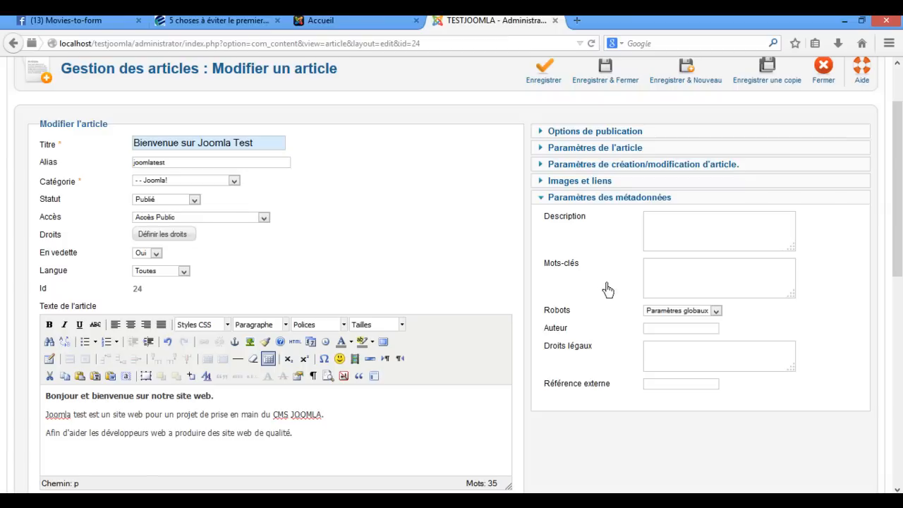
click(670, 312)
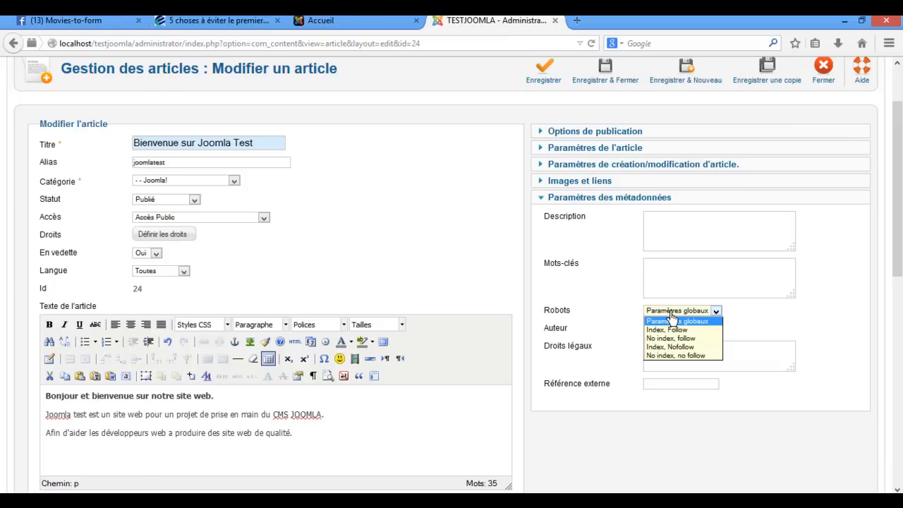
click(685, 236)
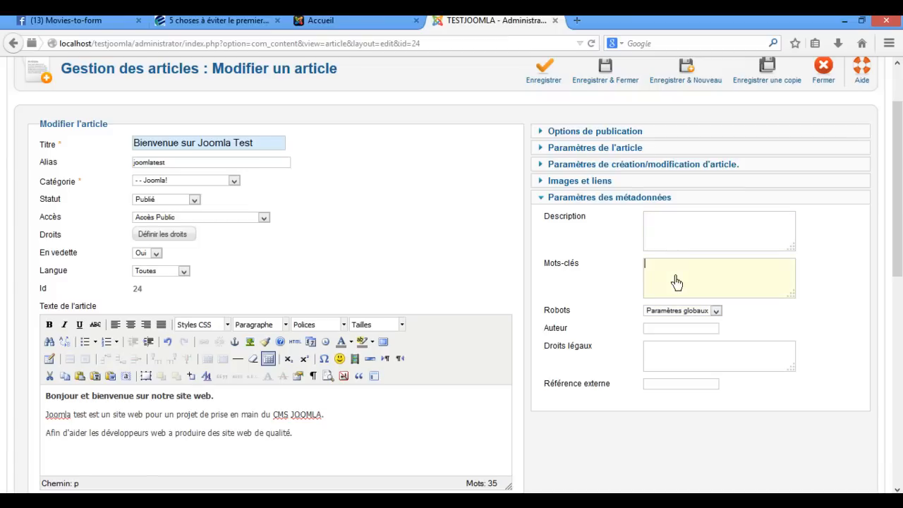
click(659, 329)
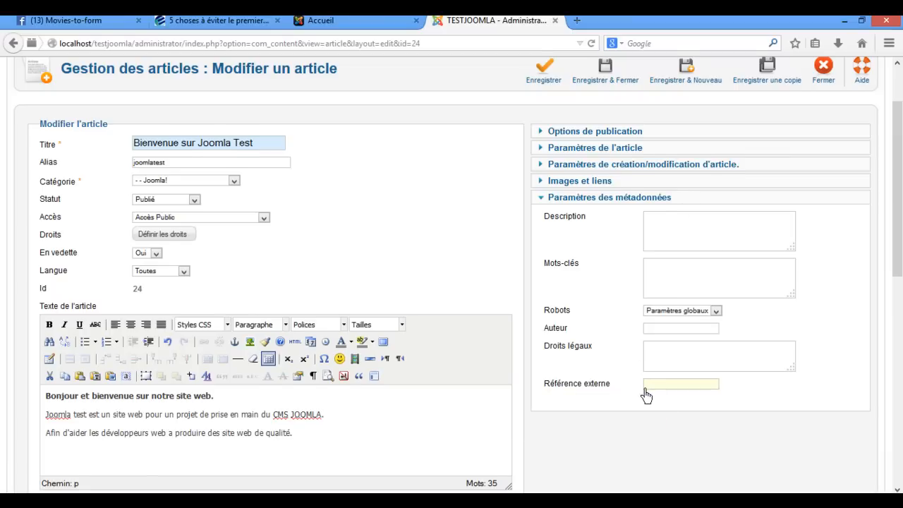
scroll(644, 395, up, 1)
scroll(644, 395, up, 1)
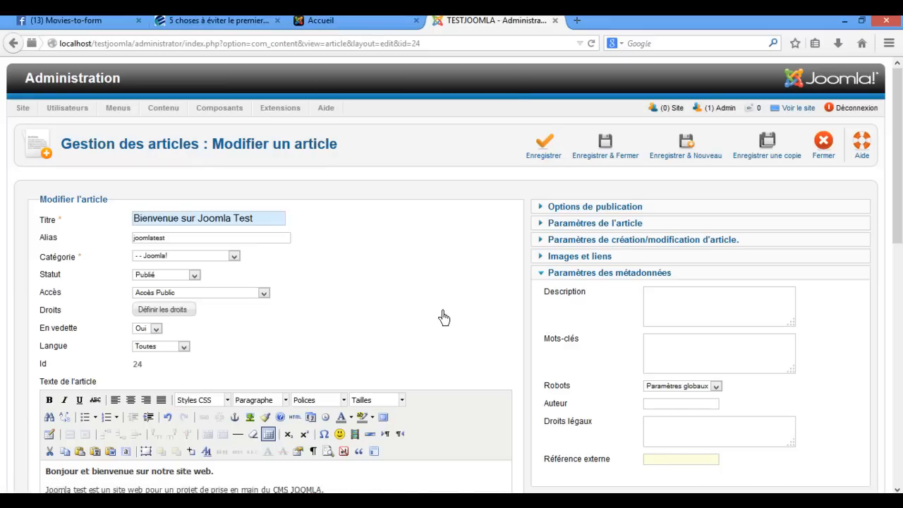
- Save the welcome article and reload the site's home page with the changes
click(534, 155)
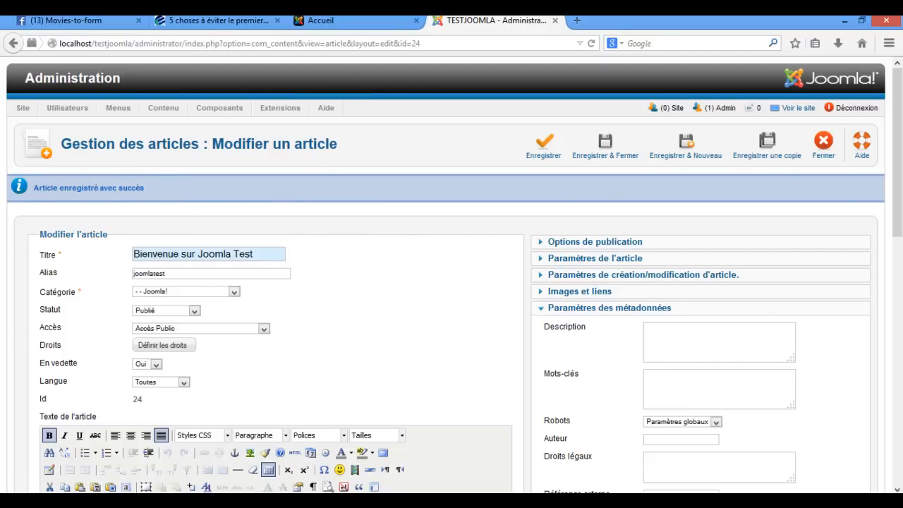
click(347, 21)
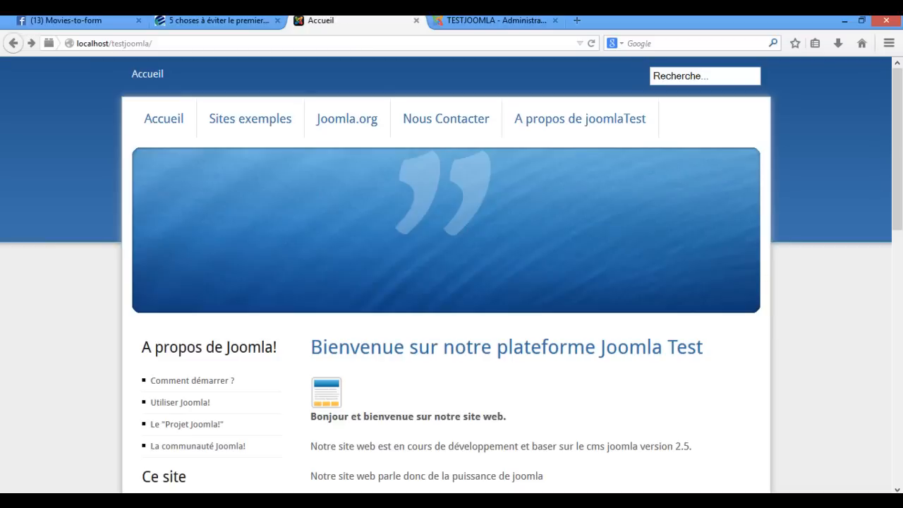
click(592, 44)
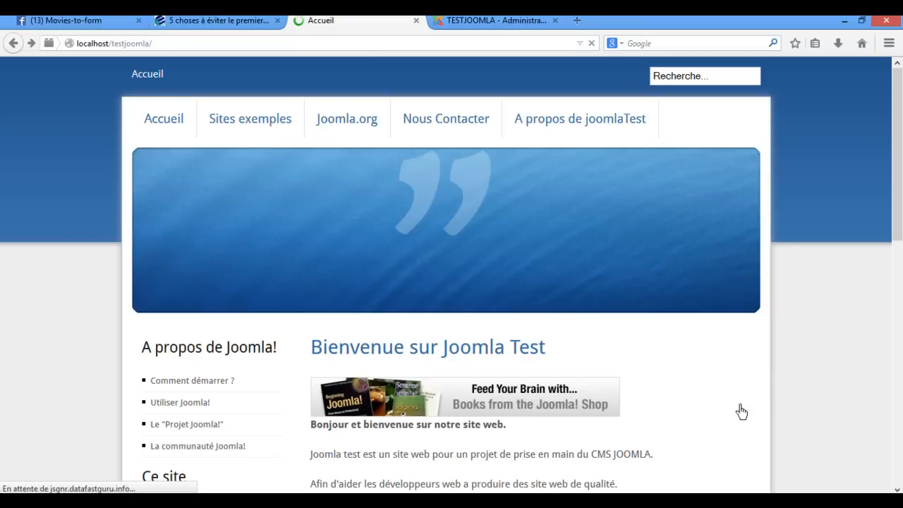
- Examine the welcome article's title, banner image and text, along with the three introductory articles below it on the home page
scroll(737, 411, down, 3)
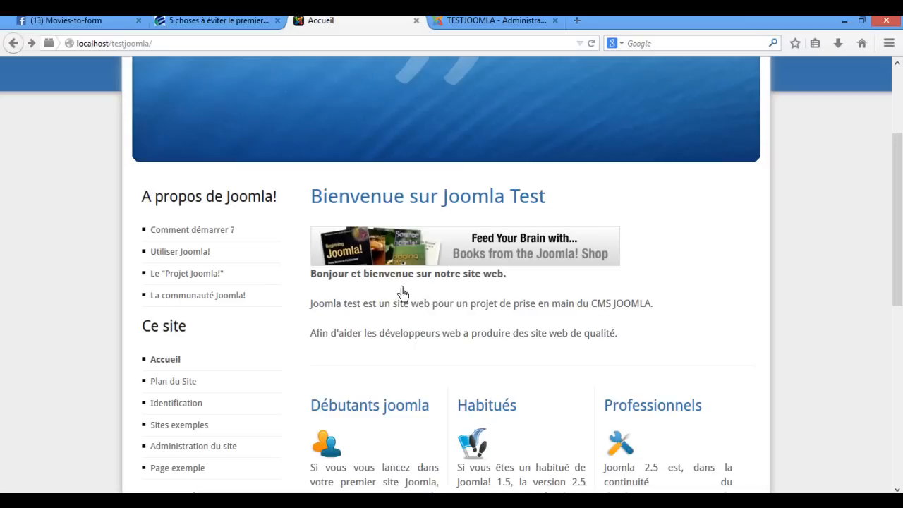
drag(312, 276, 640, 345)
click(605, 344)
drag(641, 341, 296, 273)
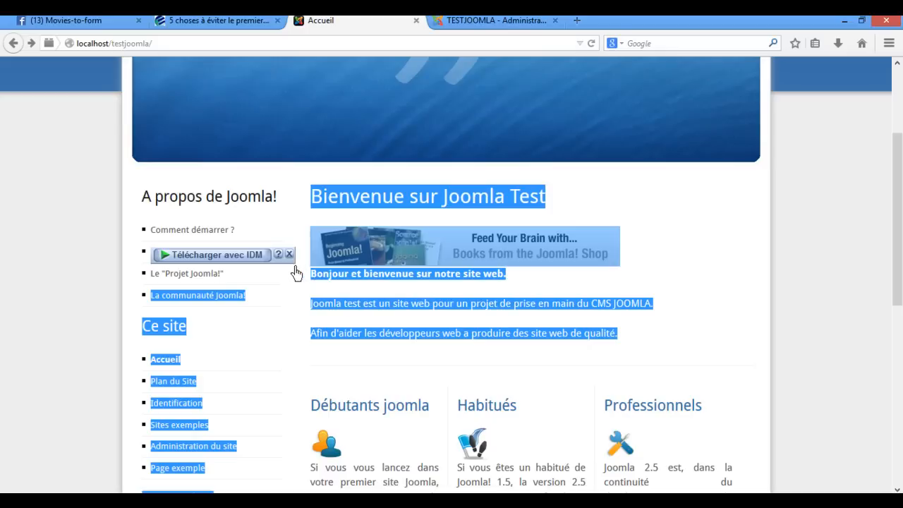
click(685, 280)
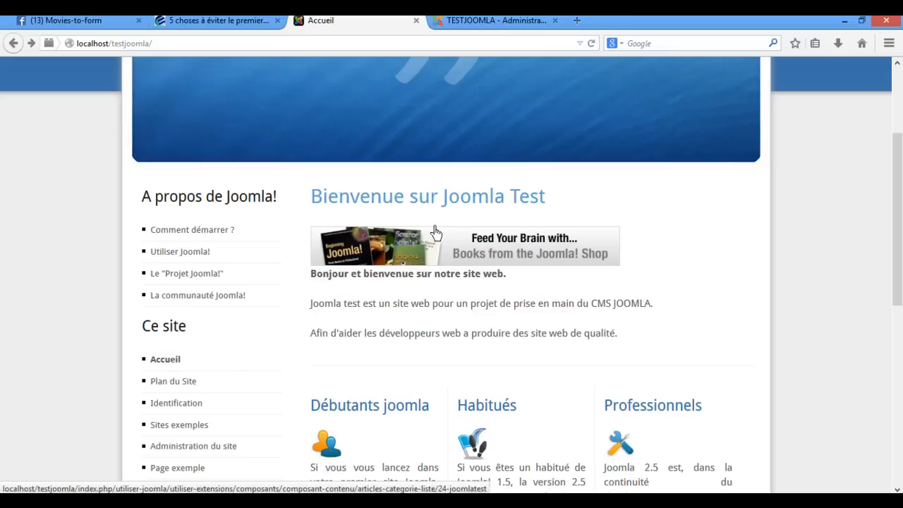
scroll(689, 318, down, 3)
scroll(700, 323, down, 2)
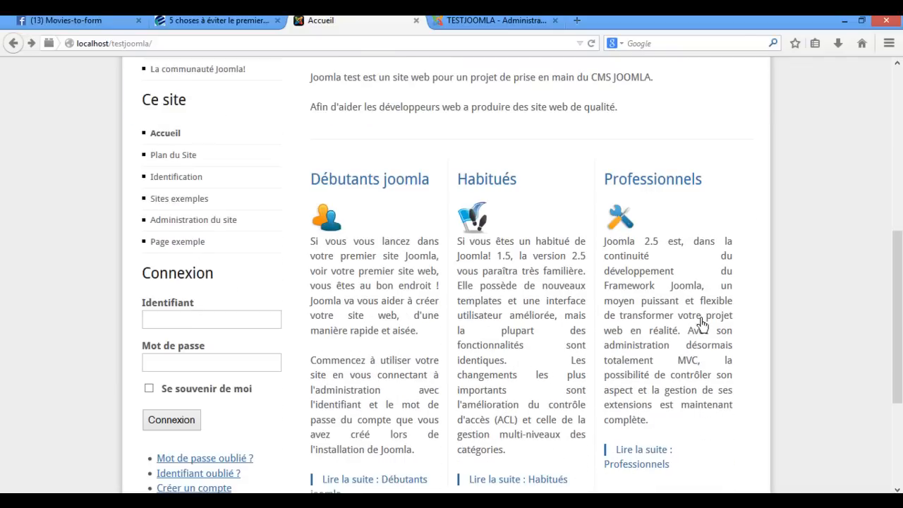
scroll(700, 323, down, 2)
scroll(700, 323, up, 6)
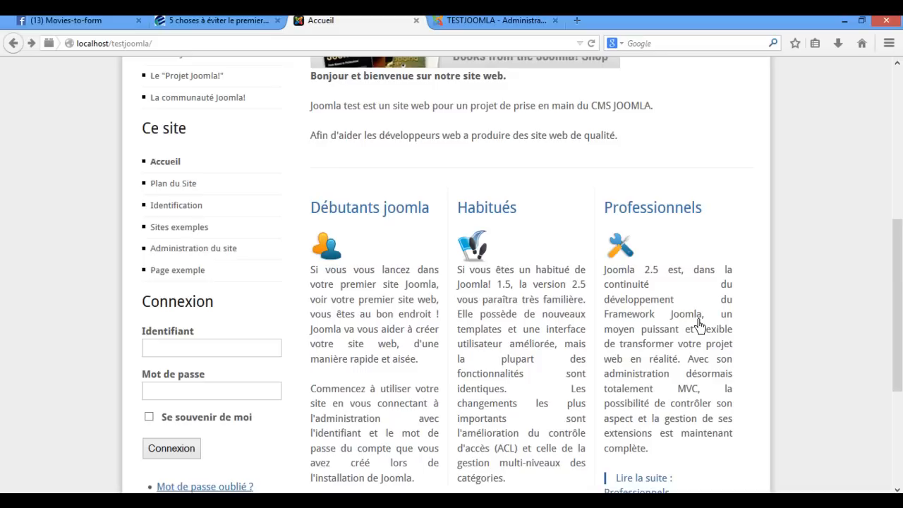
scroll(699, 325, up, 2)
scroll(699, 326, up, 2)
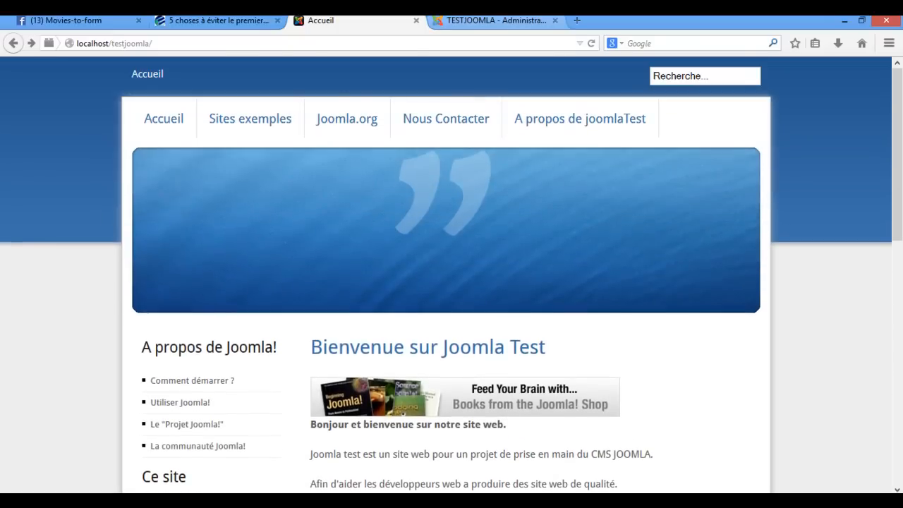
- Close the welcome article in the administration and start adding a new content category
click(475, 22)
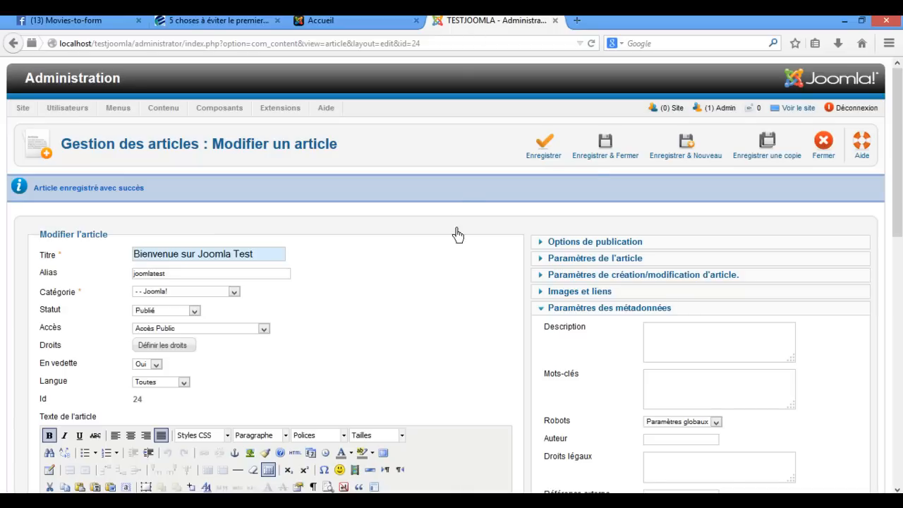
click(822, 149)
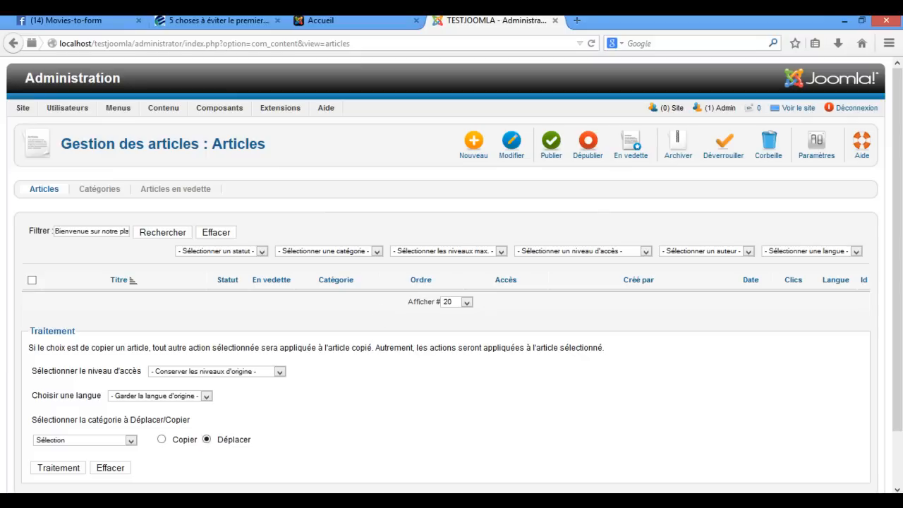
mouse_move(280, 108)
mouse_move(151, 112)
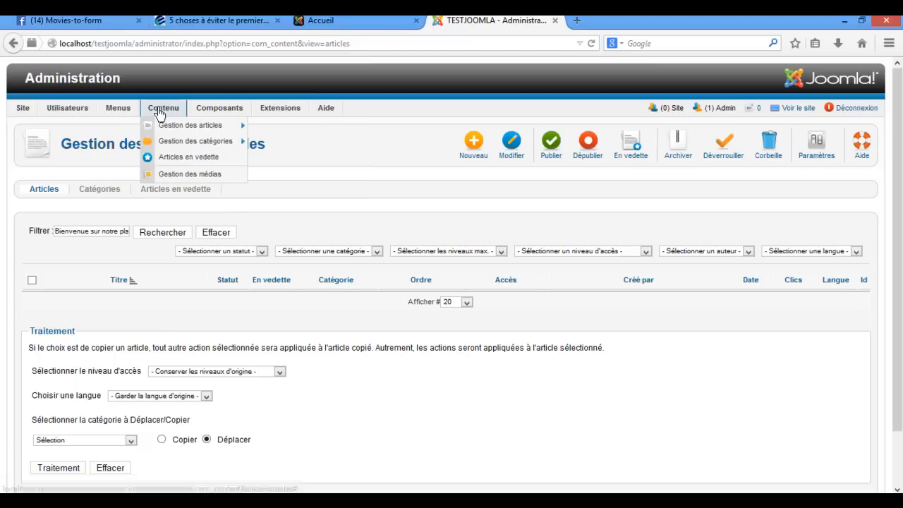
mouse_move(160, 142)
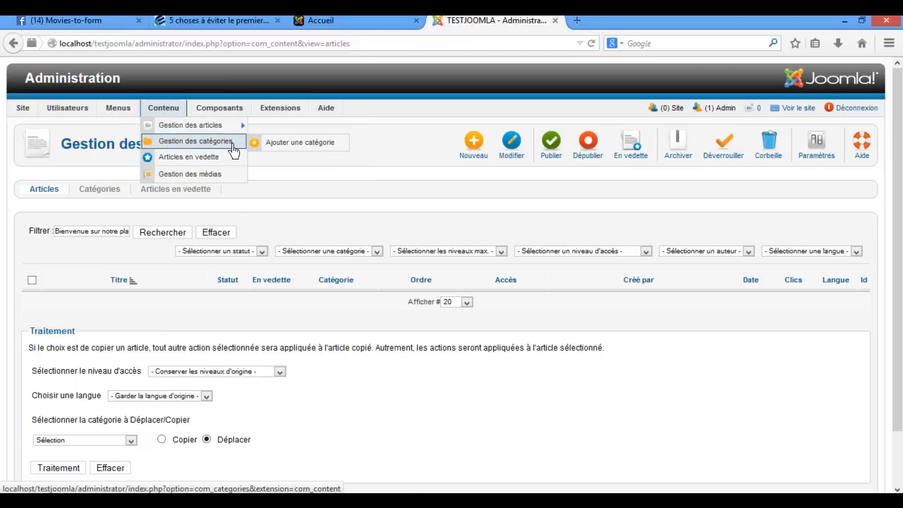
click(283, 145)
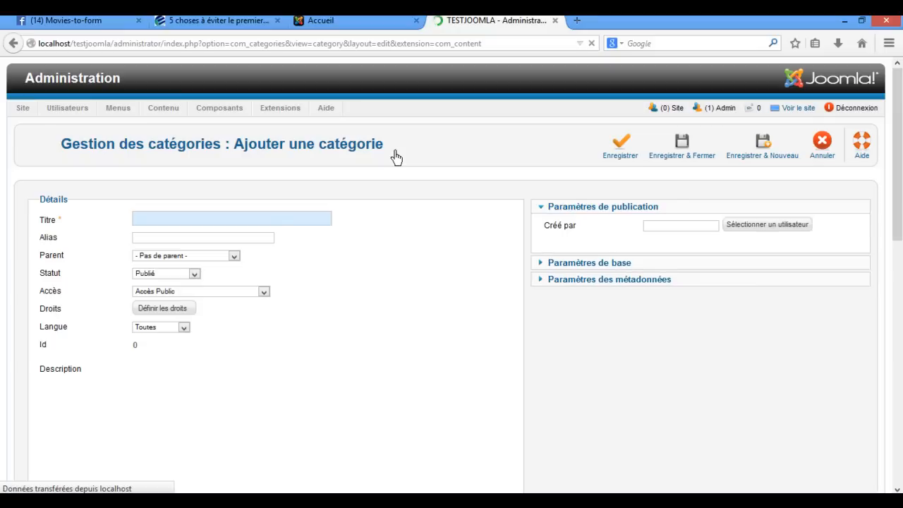
- Title the new category "Article joomlatest" and copy the same text into its alias
click(174, 219)
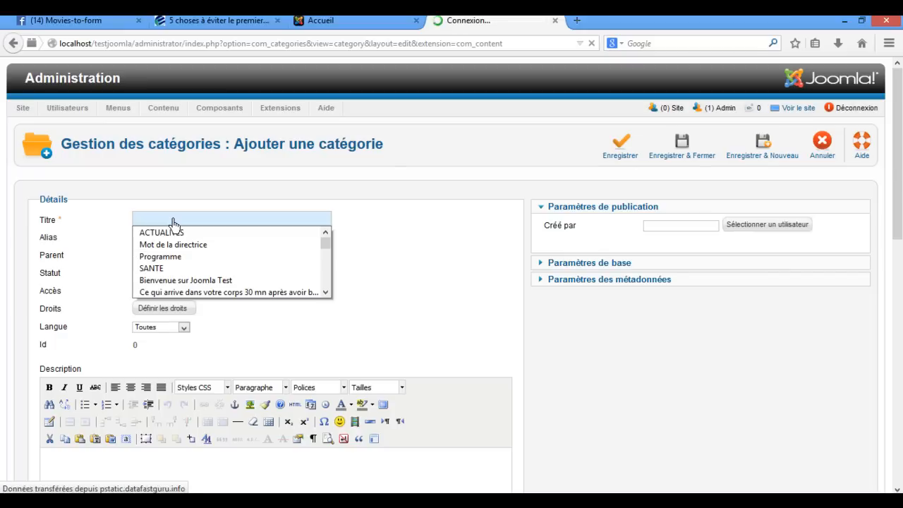
text(Article)
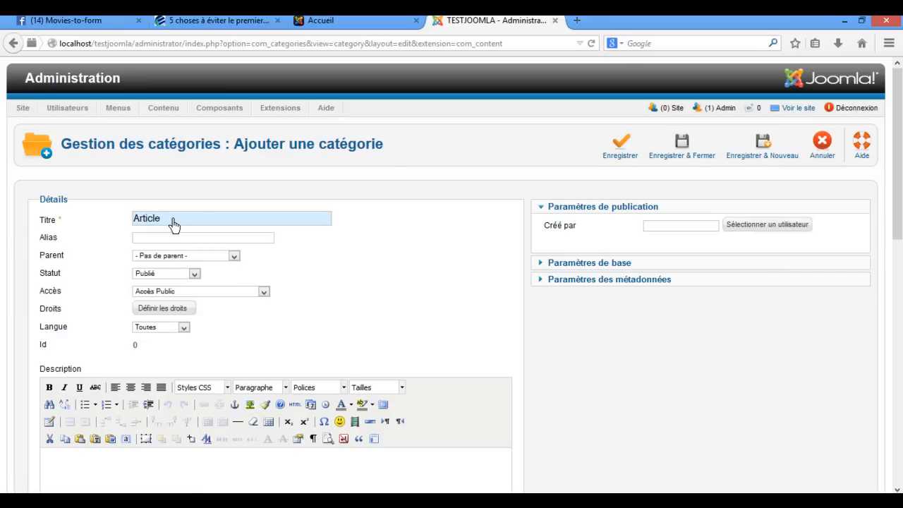
text( joomlatest)
click(176, 239)
drag(209, 219, 94, 217)
key(ctrl+c)
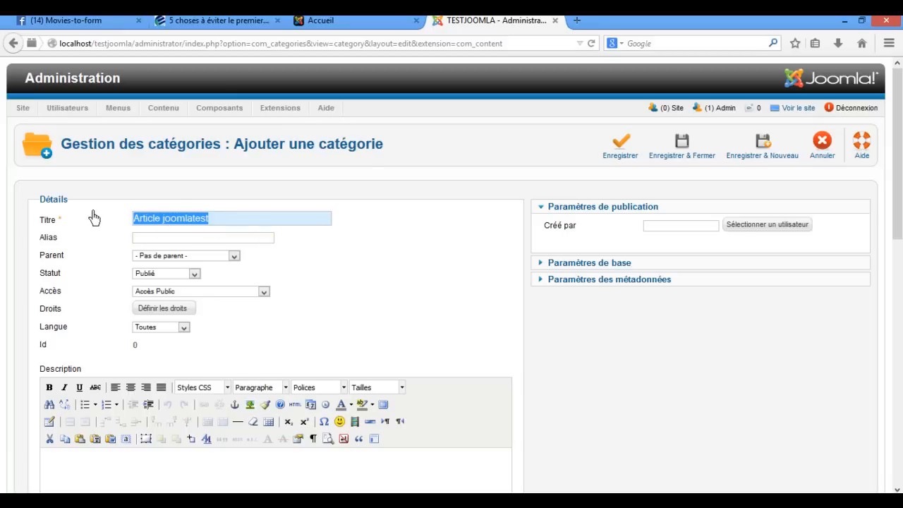
click(135, 240)
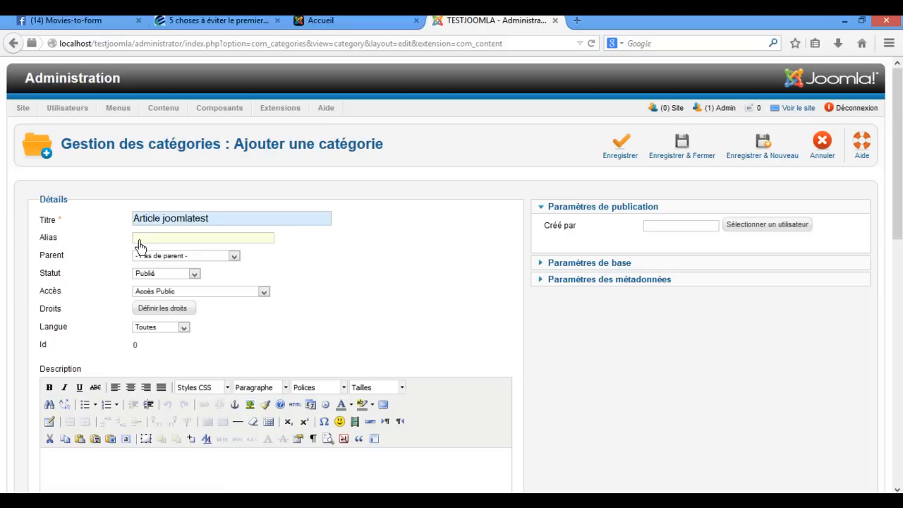
key(ctrl+v)
click(327, 289)
- Try Joomla! as the category's parent, and set the parent back to "Pas de parent"
click(147, 261)
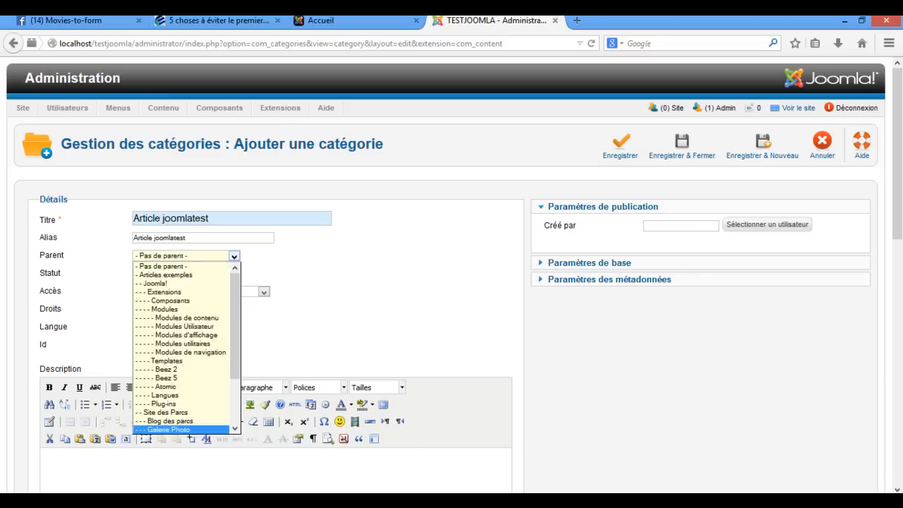
click(155, 284)
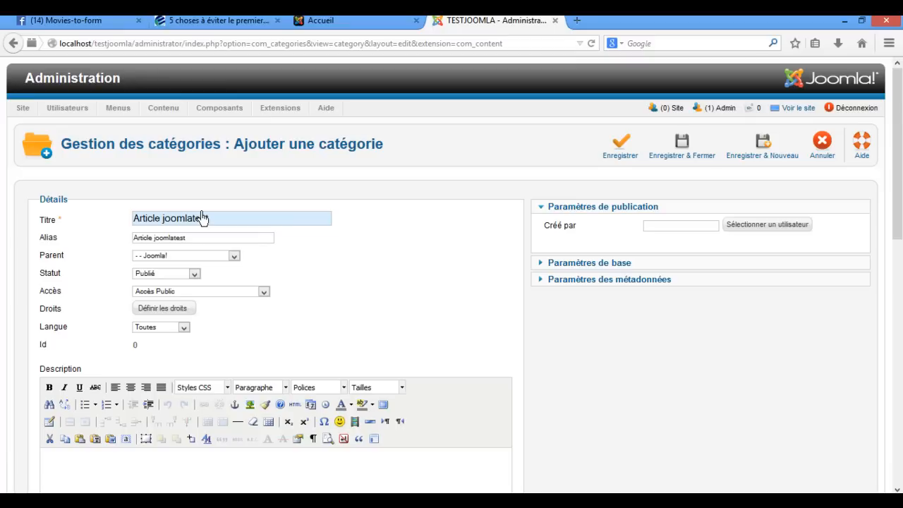
click(233, 256)
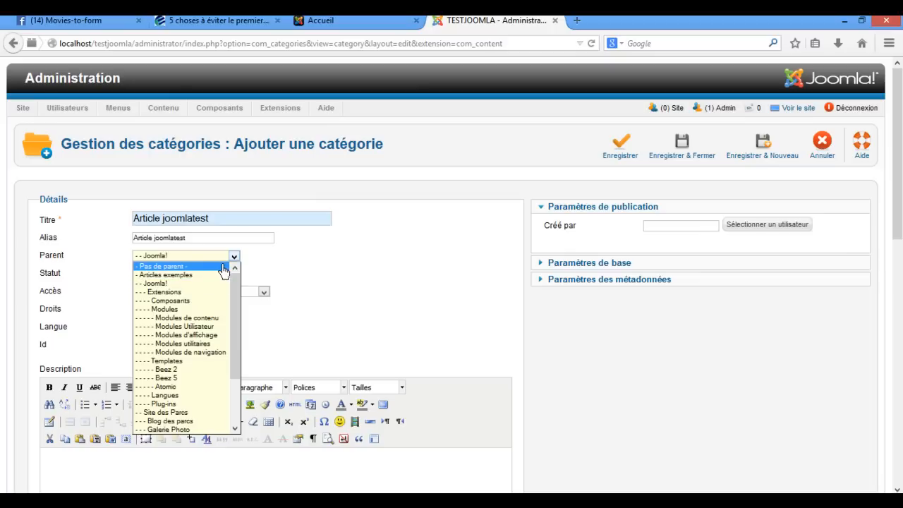
click(223, 268)
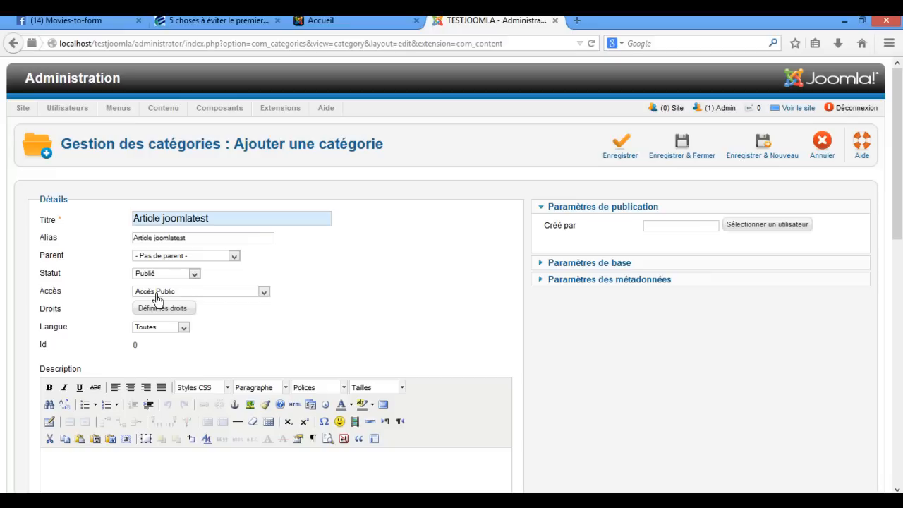
- Review the new category's basic and metadata settings, and save and close the category
mouse_move(125, 298)
scroll(638, 348, down, 1)
scroll(564, 331, up, 1)
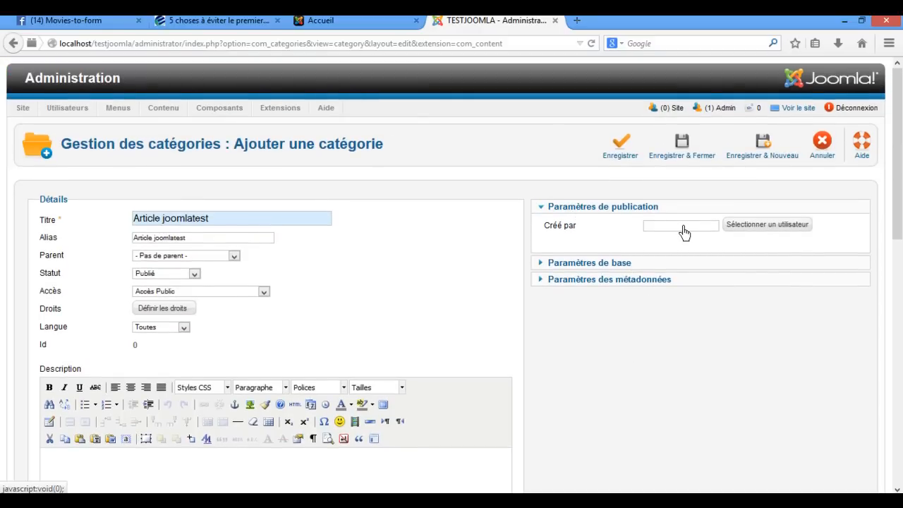
click(647, 263)
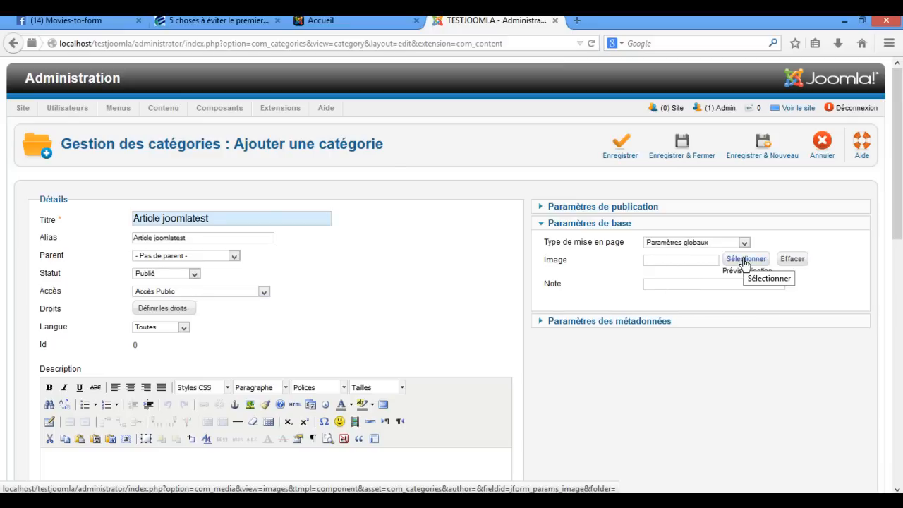
click(655, 323)
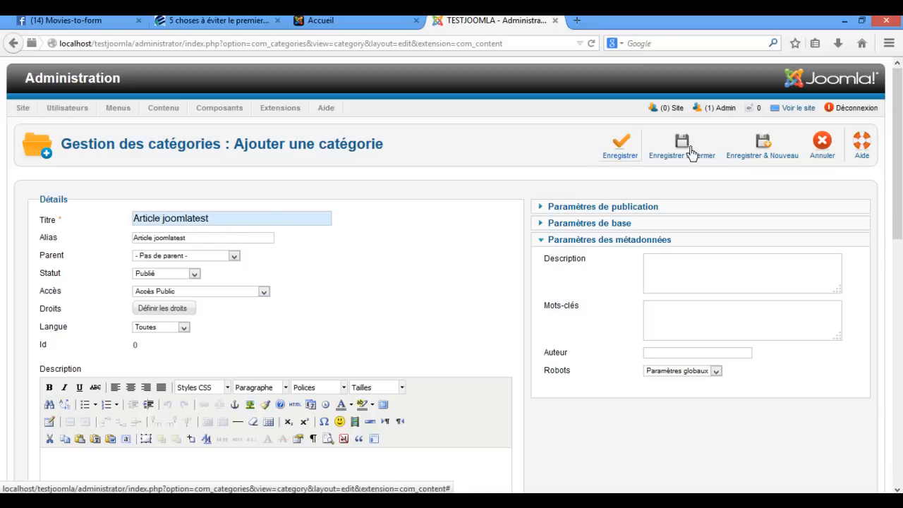
click(666, 158)
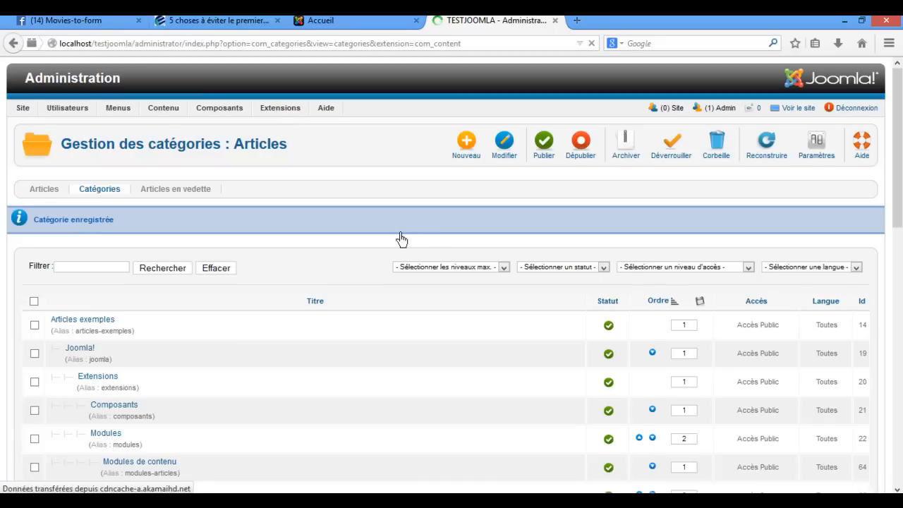
- Start a new article and title it "JOOMLA CIV"
scroll(323, 309, down, 2)
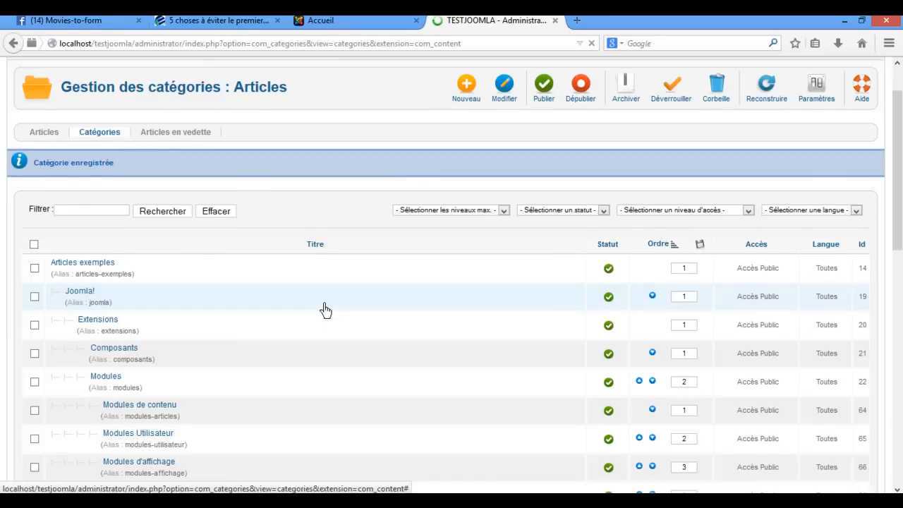
scroll(324, 309, up, 2)
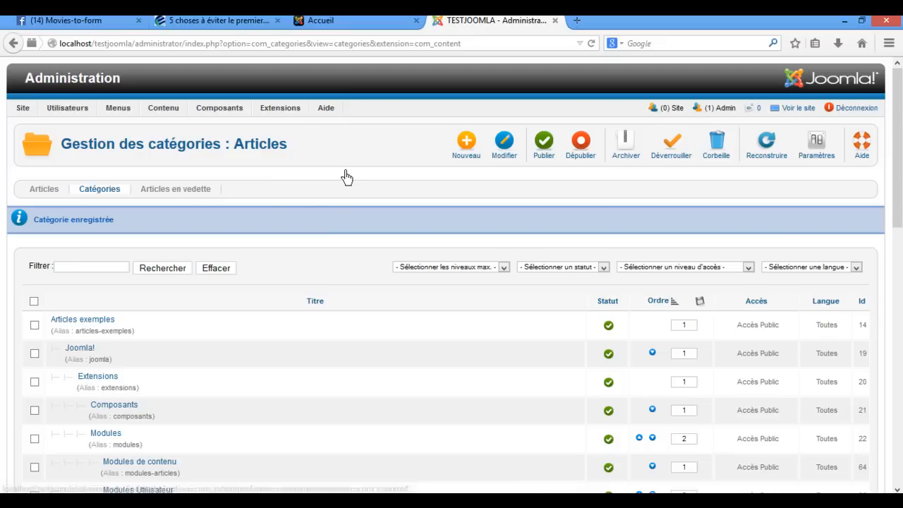
mouse_move(162, 113)
mouse_move(188, 125)
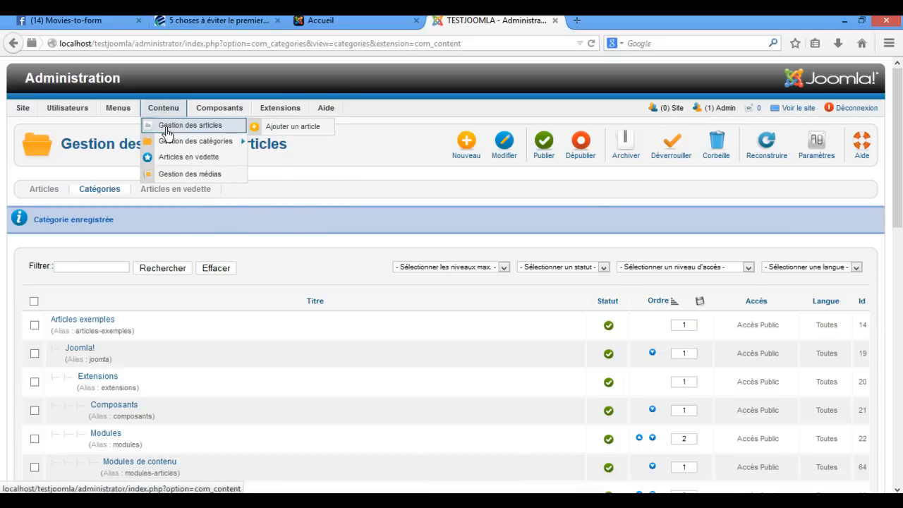
click(291, 132)
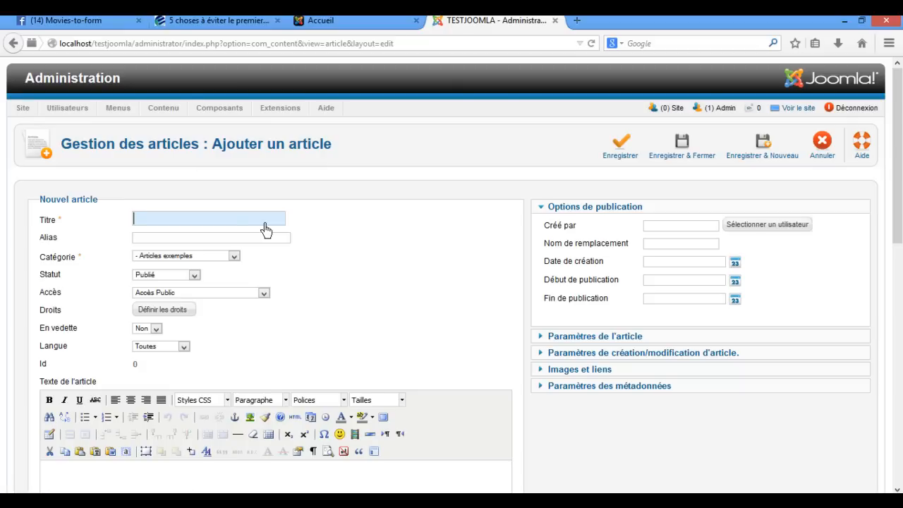
text(JOOML)
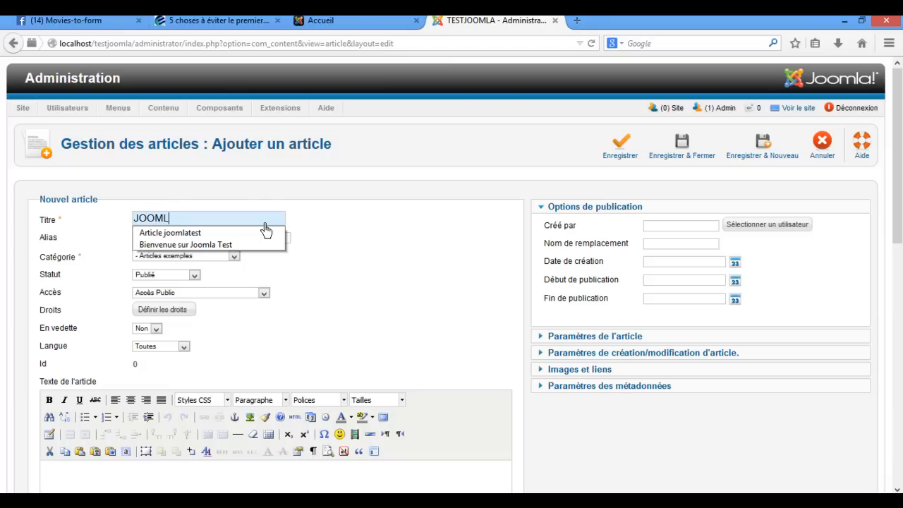
text(A Cl)
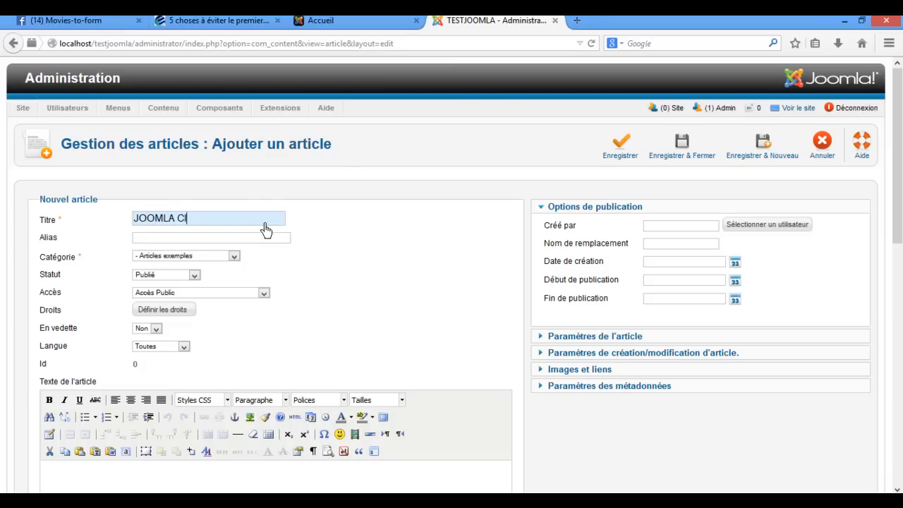
text(V)
- Set the article's alias to "joomlaciv" and its category to "Article joomlatest"
click(252, 241)
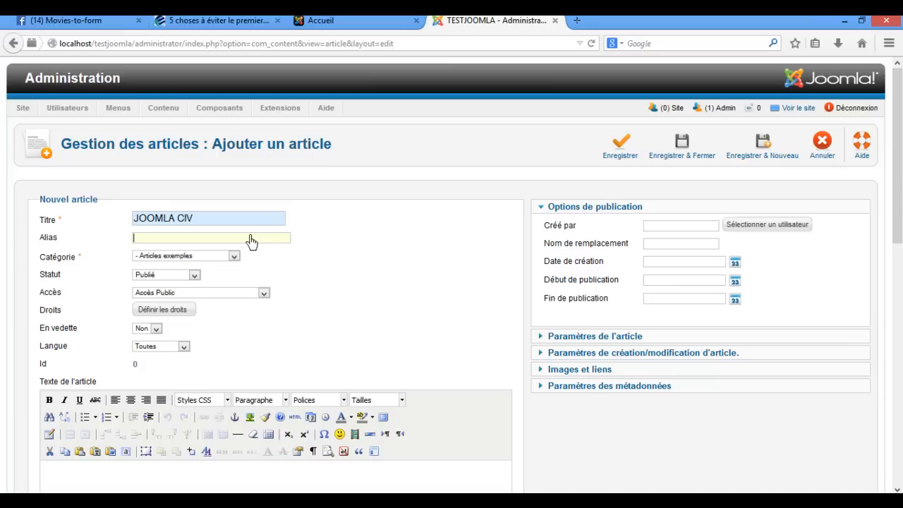
text(la)
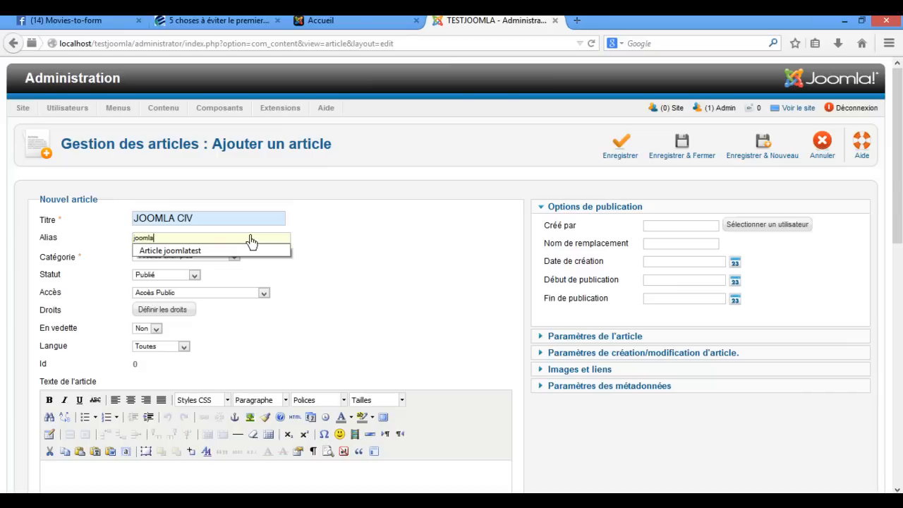
text(civ)
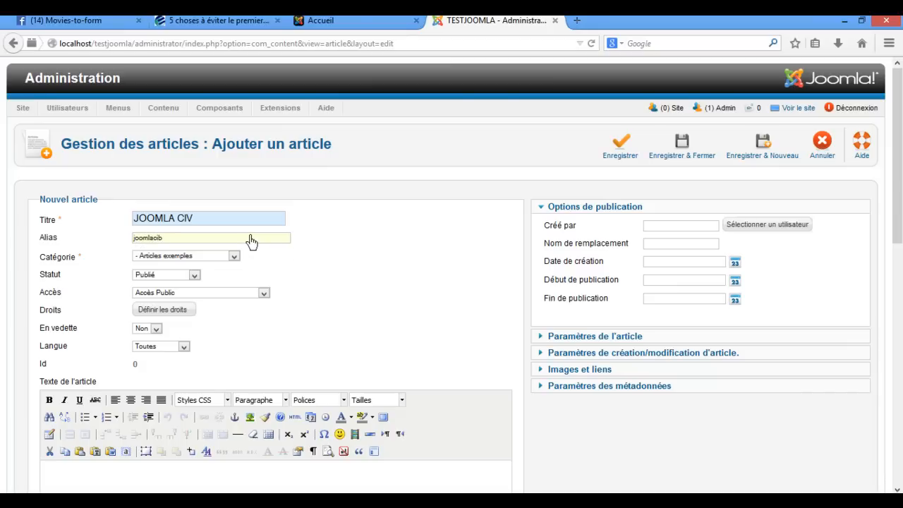
key(BackSpace)
text(v)
click(147, 262)
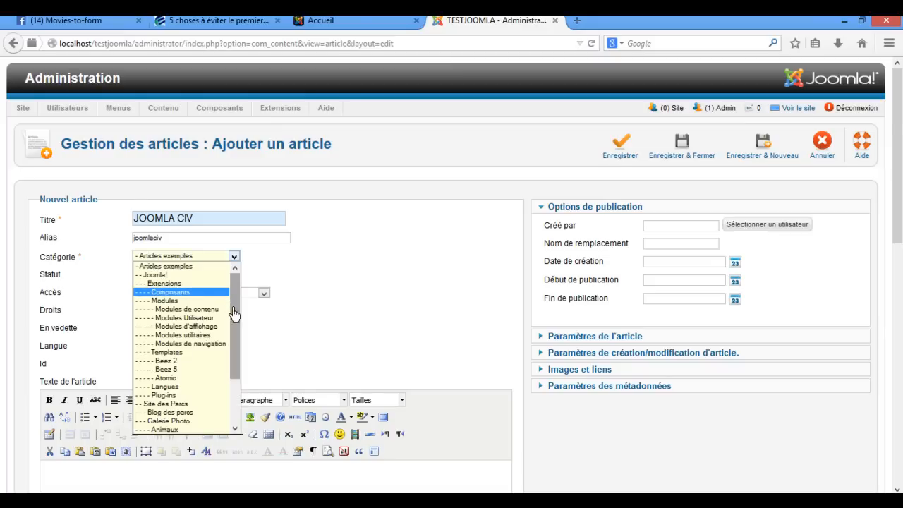
drag(234, 315, 237, 384)
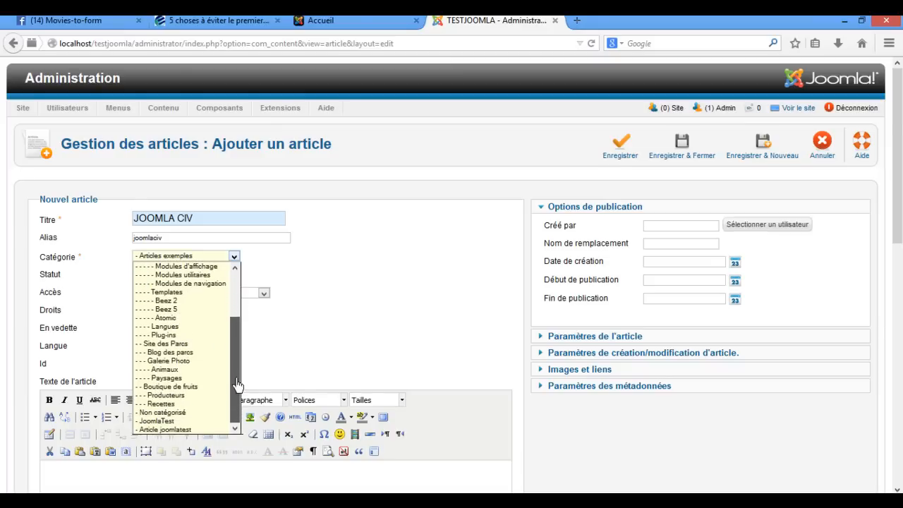
click(203, 428)
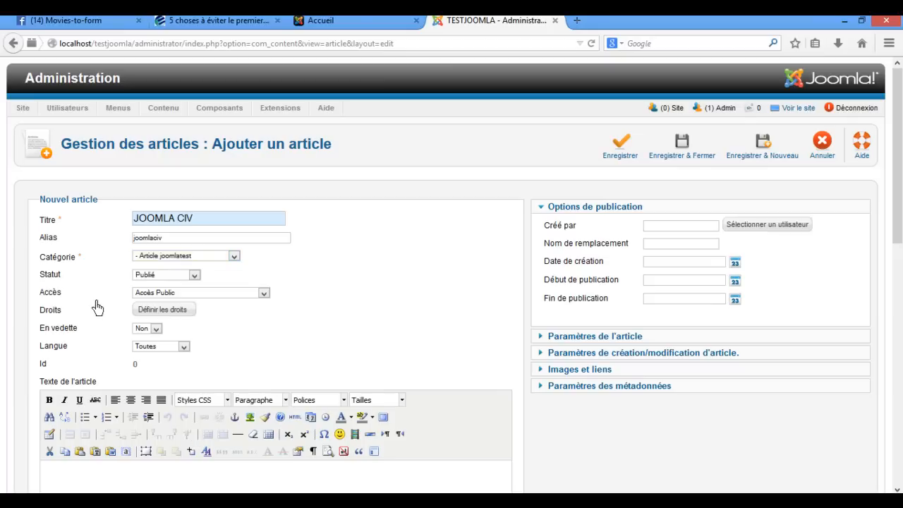
- Begin the article text with "JOOMLACIV est le nom de la communauté"
scroll(351, 421, down, 1)
scroll(351, 421, down, 2)
click(296, 357)
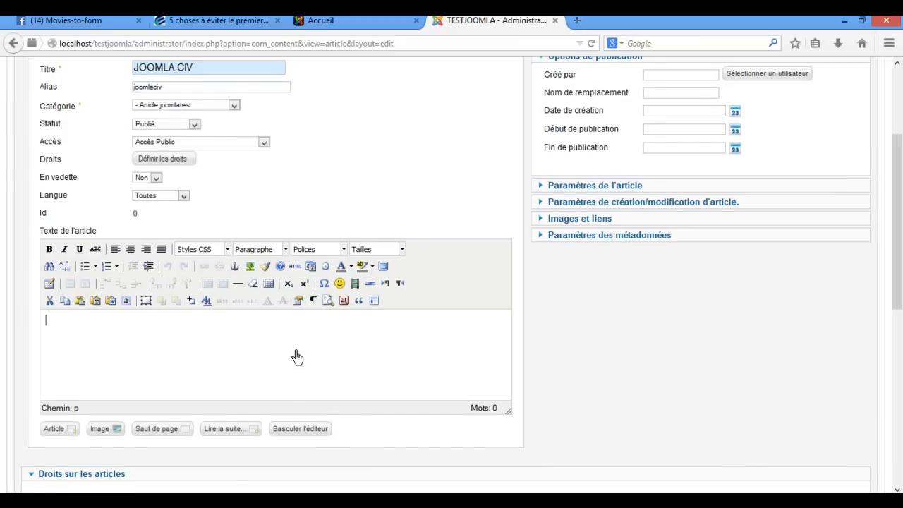
text(JOOMLA CIV)
key(BackSpace)
text(V)
key(Left)
key(Left)
key(BackSpace)
key(Right)
key(Right)
text(EST)
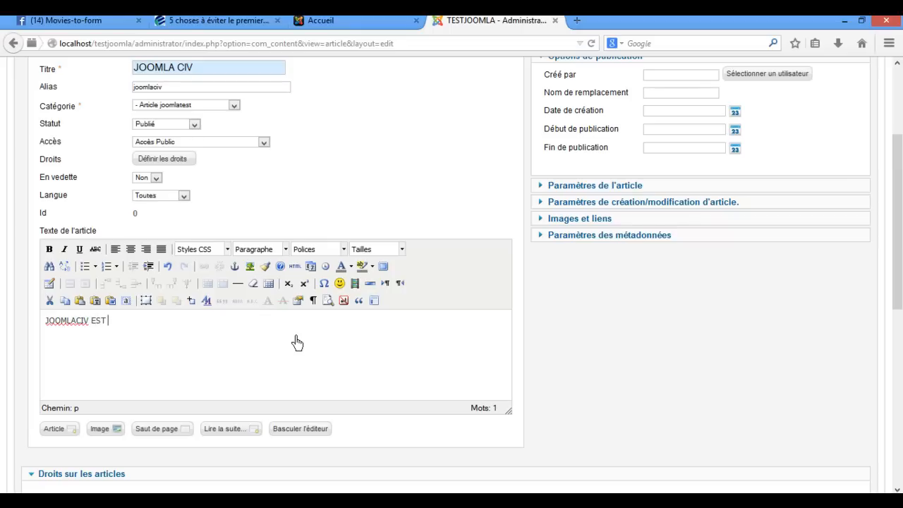
key(BackSpace)
key(BackSpace)
key(BackSpace)
key(BackSpace)
text(est le nom de la communauté )
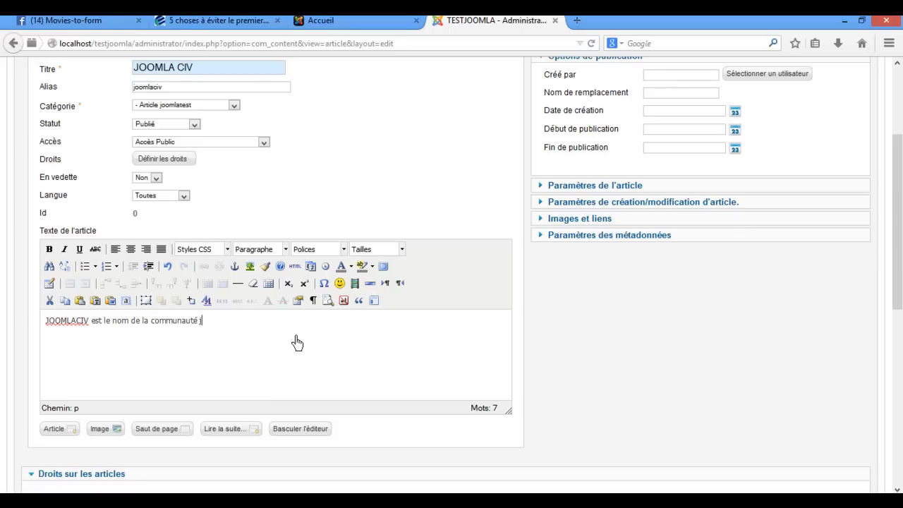
- Continue the first sentence of the article text with "des utilisateurs du CMS JOOMLA"
text(joom)
key(BackSpace)
key(BackSpace)
key(BackSpace)
key(BackSpace)
text(des utilisateurs de)
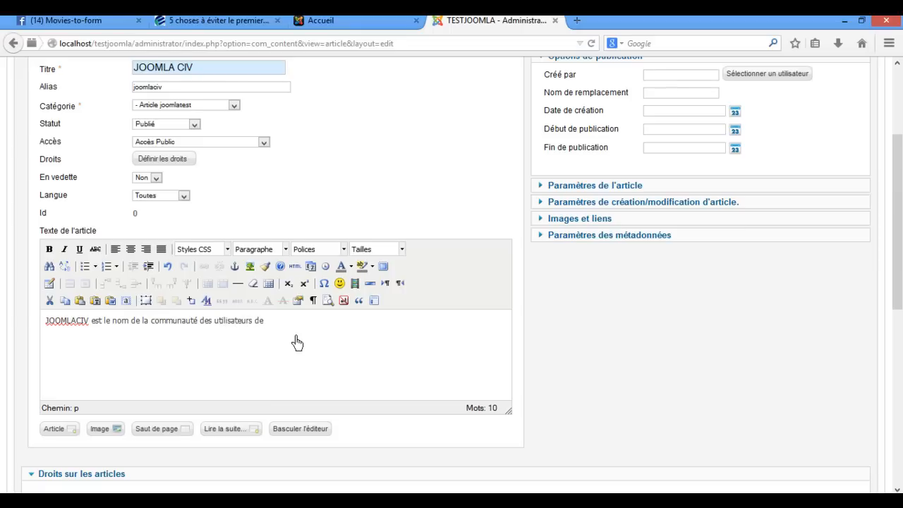
key(BackSpace)
text(u CMS JOOMLA)
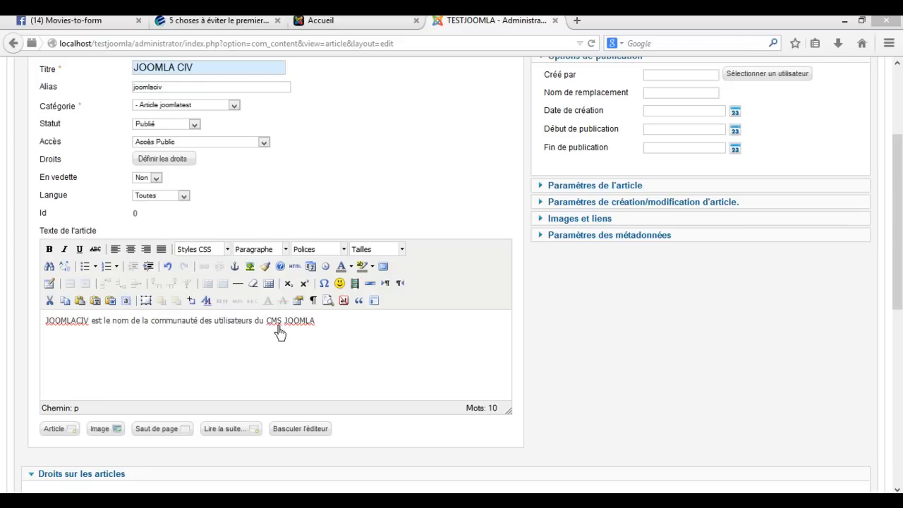
- Finish the first sentence of the article text with "en Côte d'Ivoire."
click(321, 327)
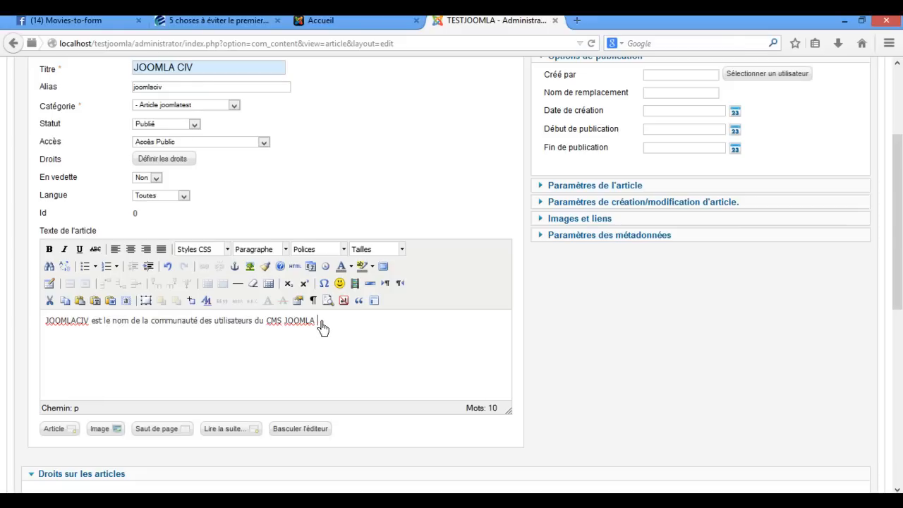
text(EN)
key(BackSpace)
key(BackSpace)
text(en)
text( Côte d'I)
text(voire. )
- Add a second paragraph to the article reading "Cette communauté est vraiment formidable."
text(Cette commu)
text(nauté )
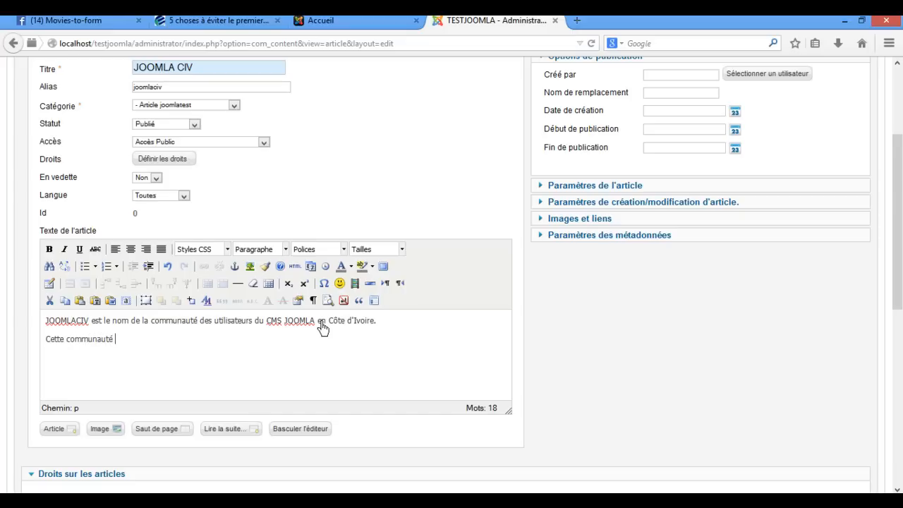
text(est vraiment formida)
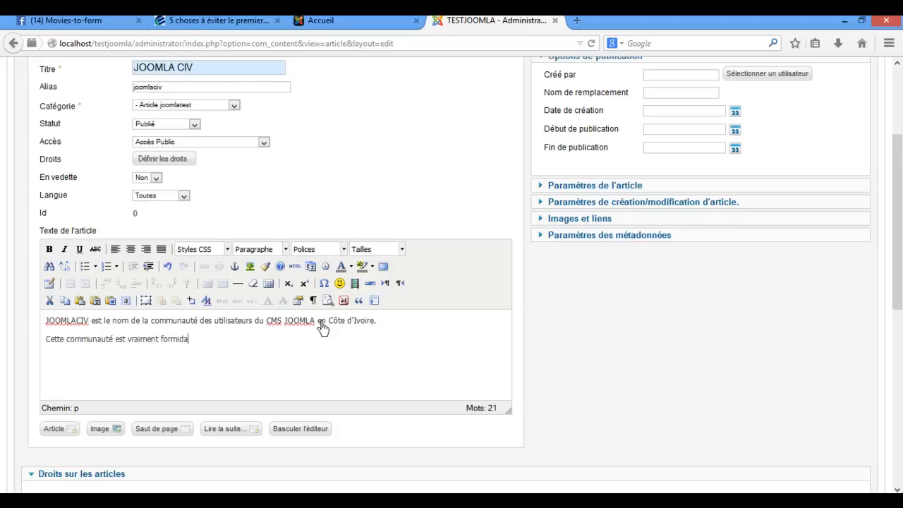
key(BackSpace)
text(able.)
- Set the article's metadata description to "article de présentation de la communauté JOOMLACIV"
scroll(380, 356, down, 1)
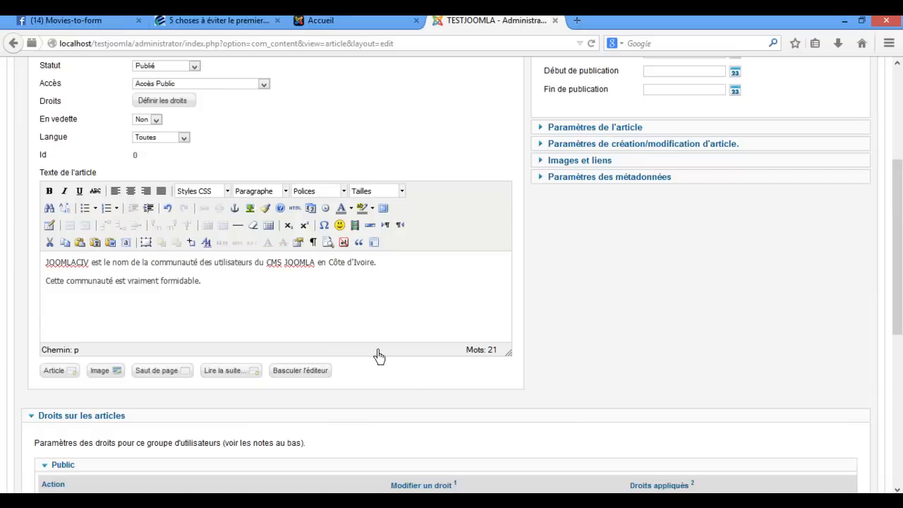
scroll(528, 328, down, 3)
scroll(461, 328, up, 6)
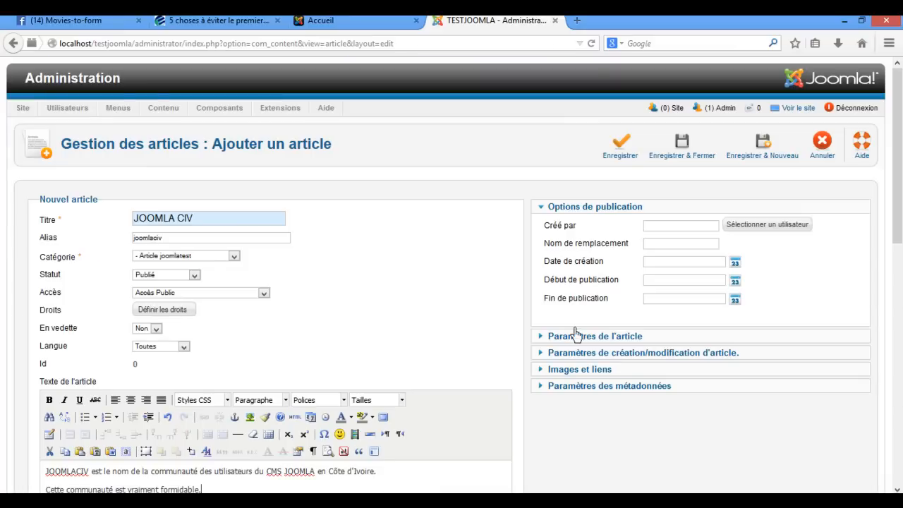
click(651, 389)
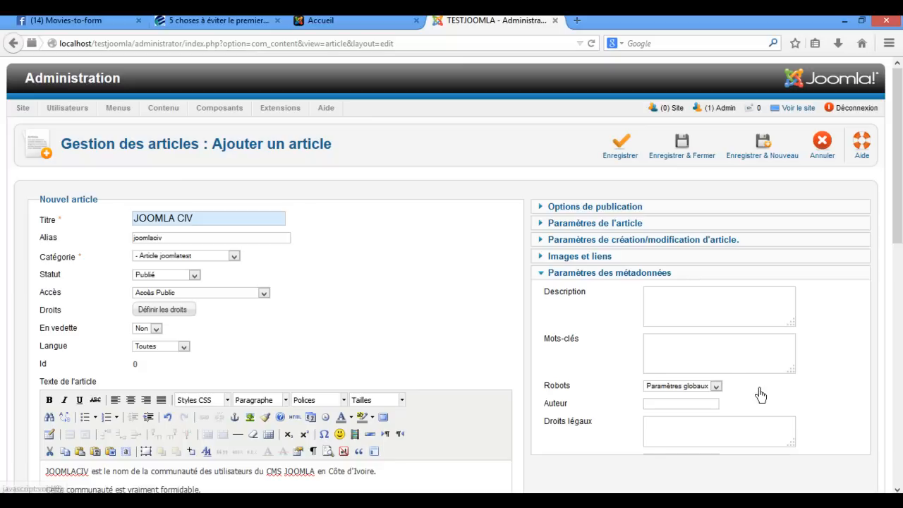
click(689, 316)
text(article de)
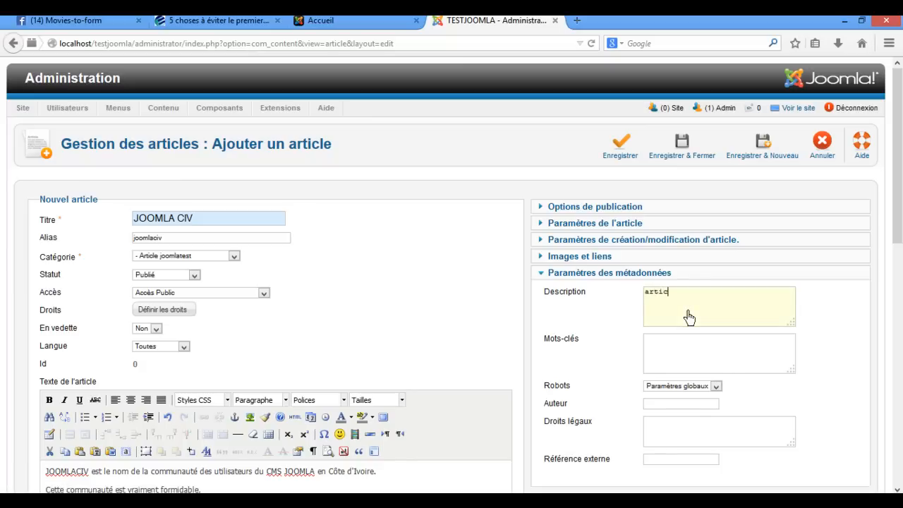
key(BackSpace)
text(e présentation de )
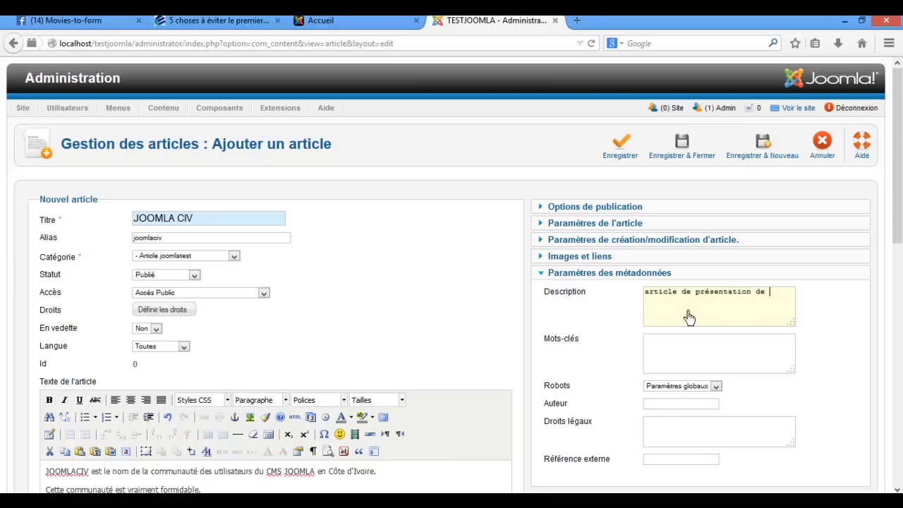
text(la communauté JOOMLACIV)
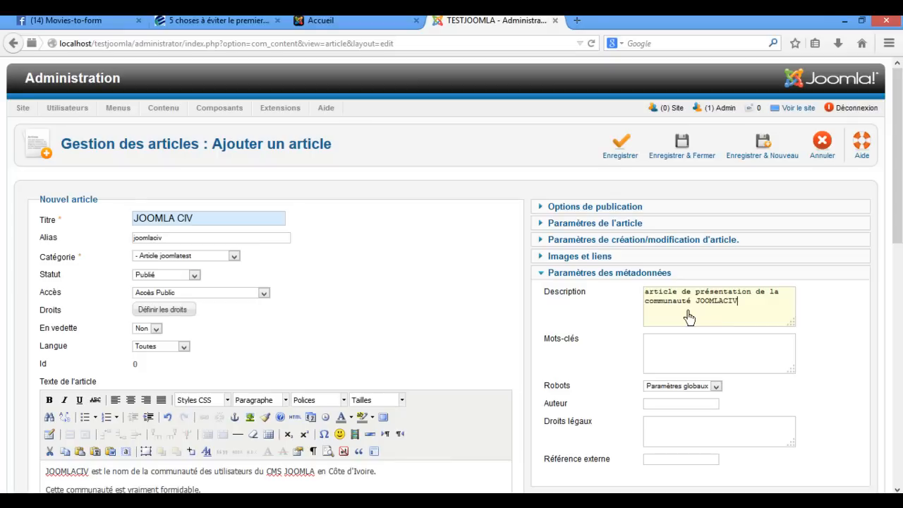
- Enter "JOOMLACIV; JOOMLA" as the article's metadata keywords, and save and close the article
click(687, 355)
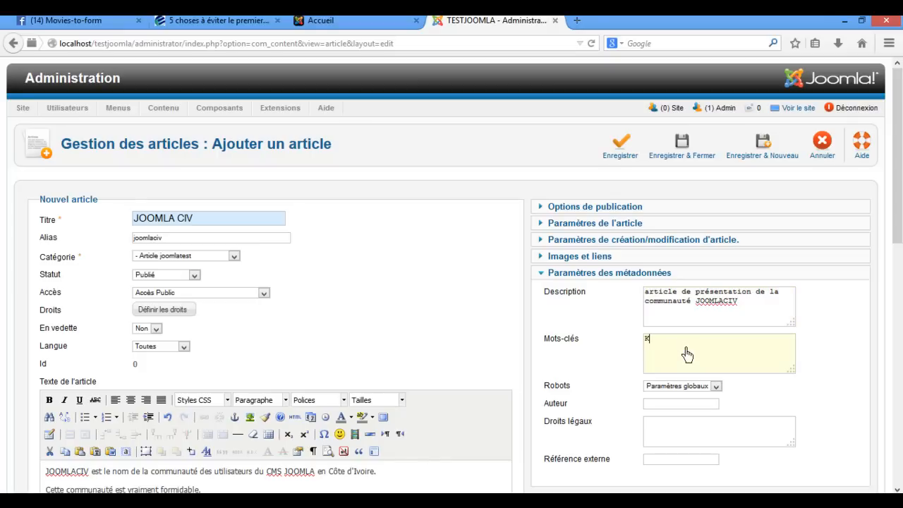
text(JOOMLACIV; JOOMLA)
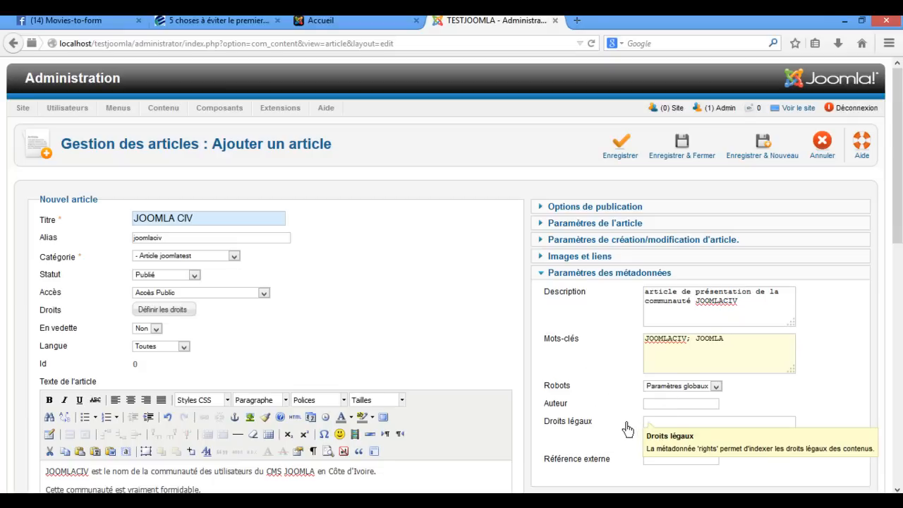
click(698, 161)
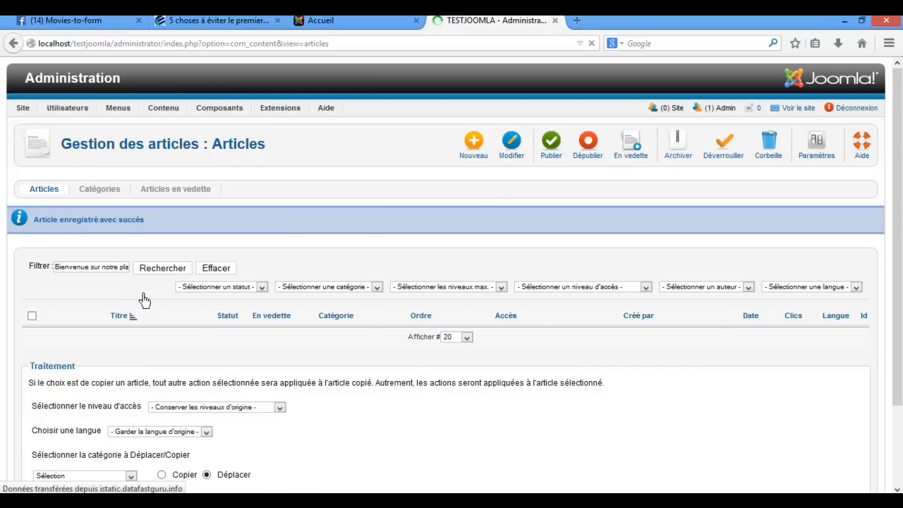
- Clear the title filter on the articles list and rerun the search without it
click(123, 269)
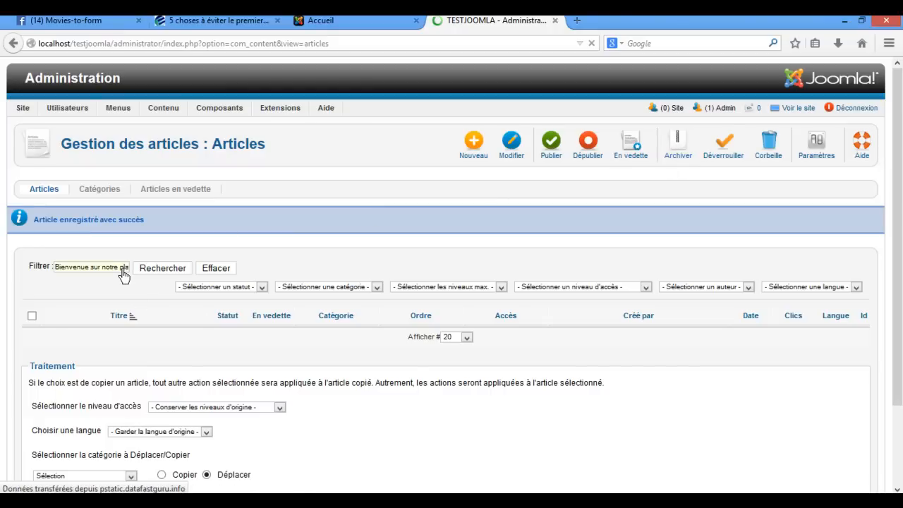
triple_click(123, 273)
key(BackSpace)
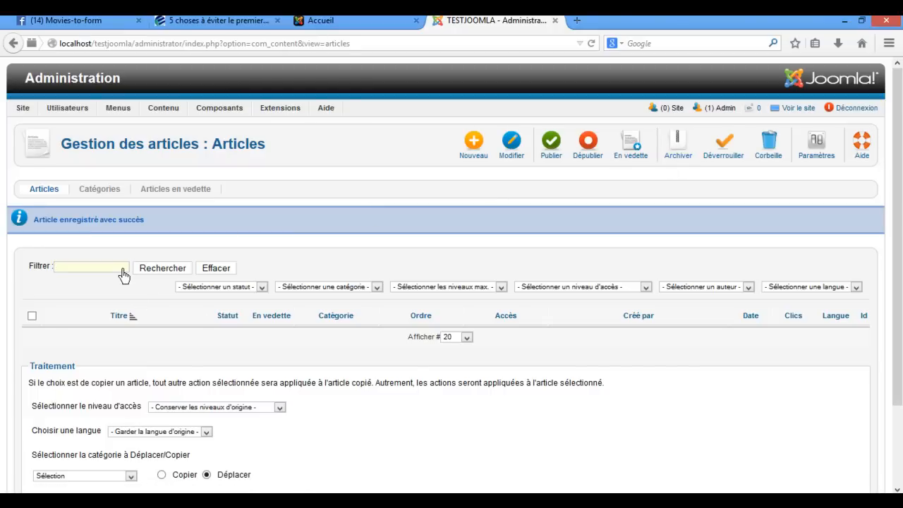
key(Return)
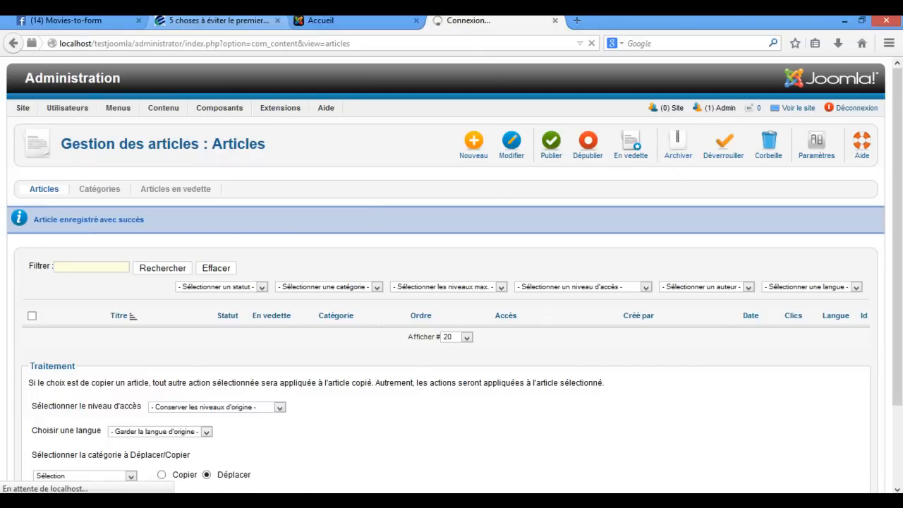
- Reload the public home page of the testjoomla site and look through its menu and content
click(331, 20)
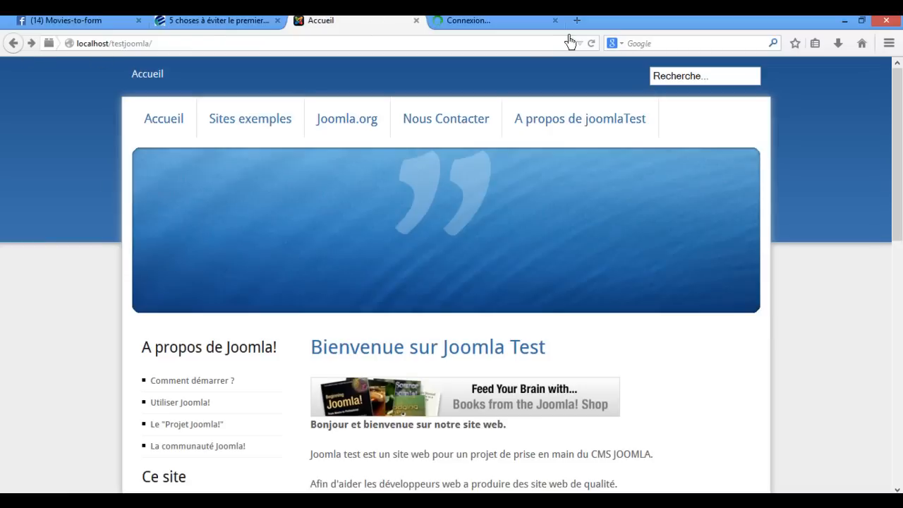
click(591, 45)
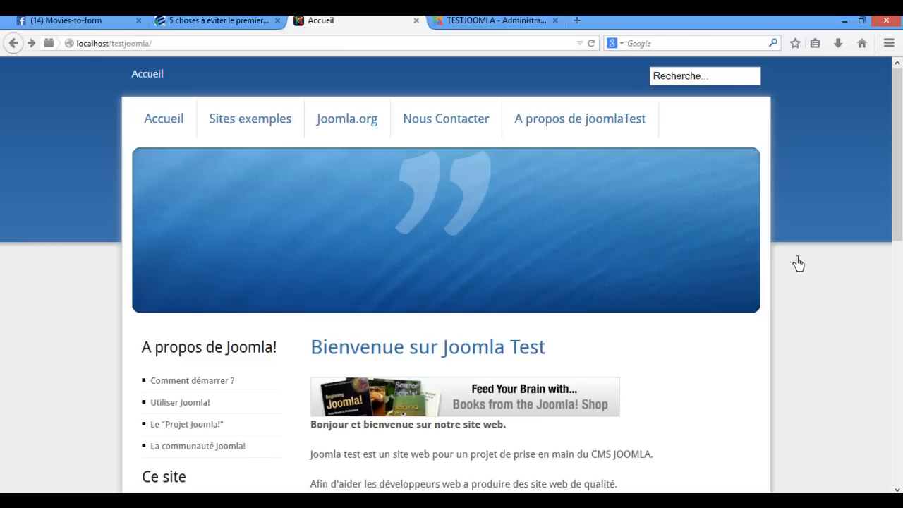
scroll(806, 303, down, 10)
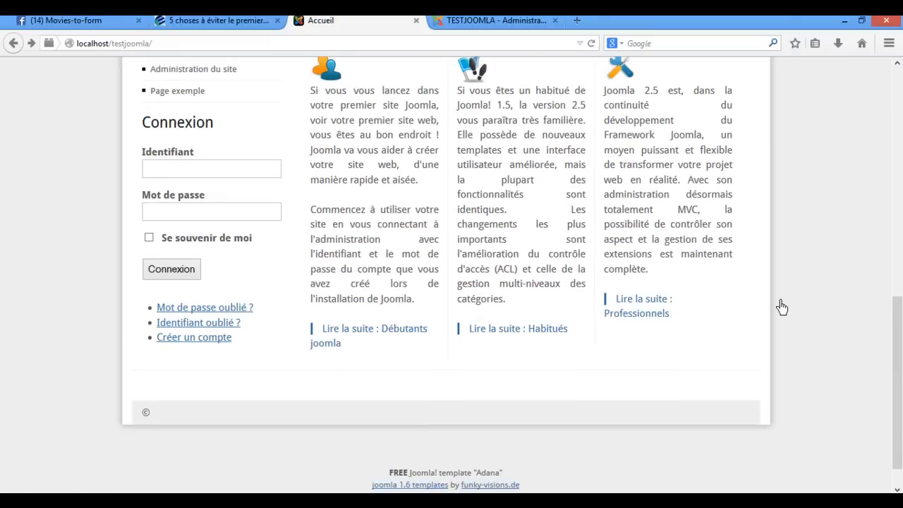
scroll(781, 306, up, 7)
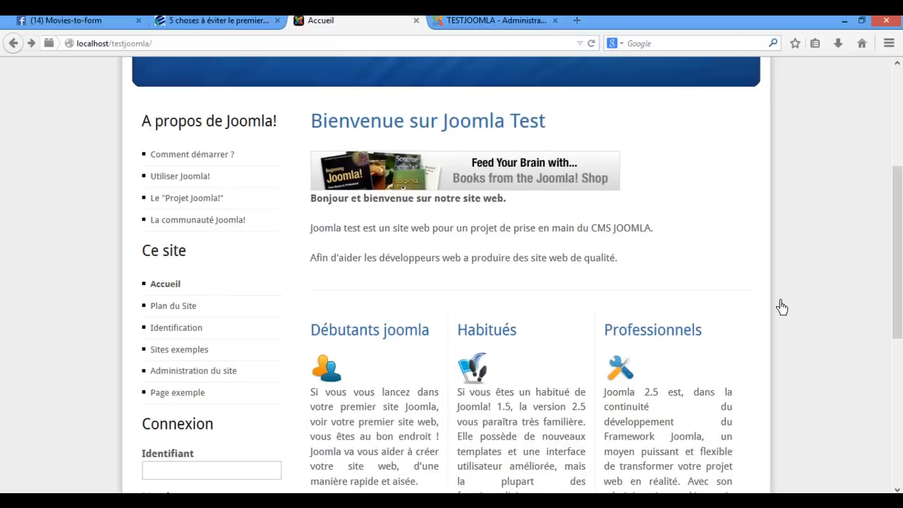
scroll(782, 306, up, 5)
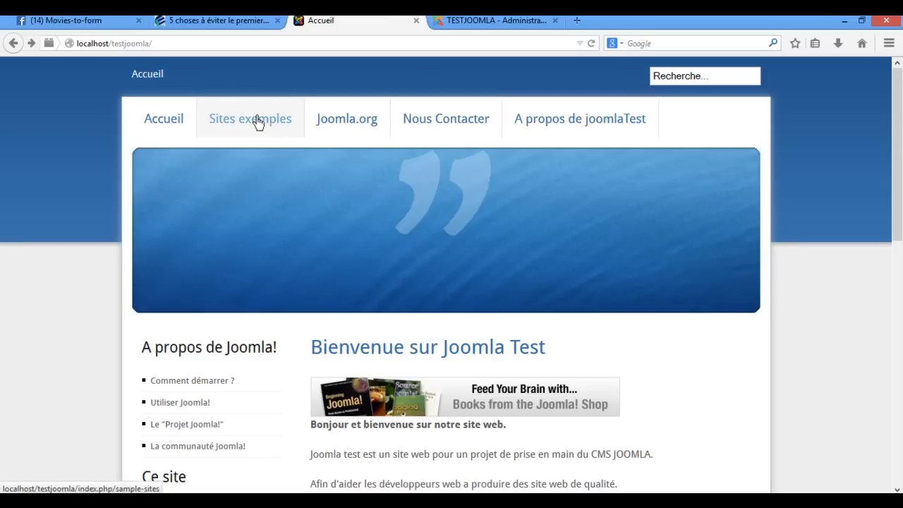
- Return to the administration and open the "Sites exemples" link of the Menu Haut menu for editing
click(493, 21)
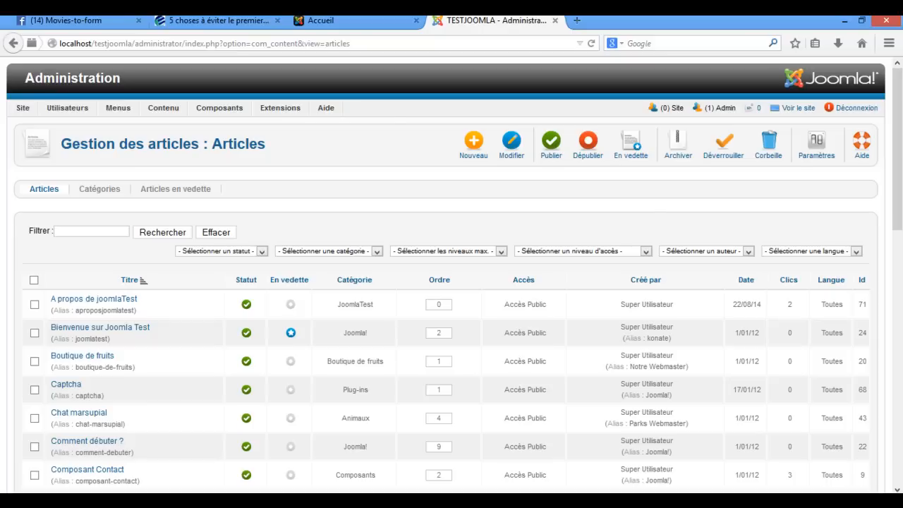
mouse_move(117, 117)
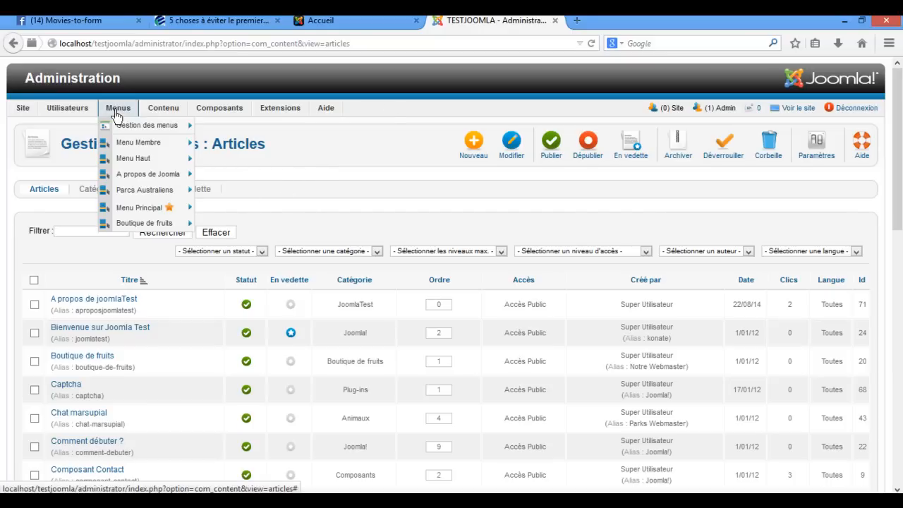
click(128, 164)
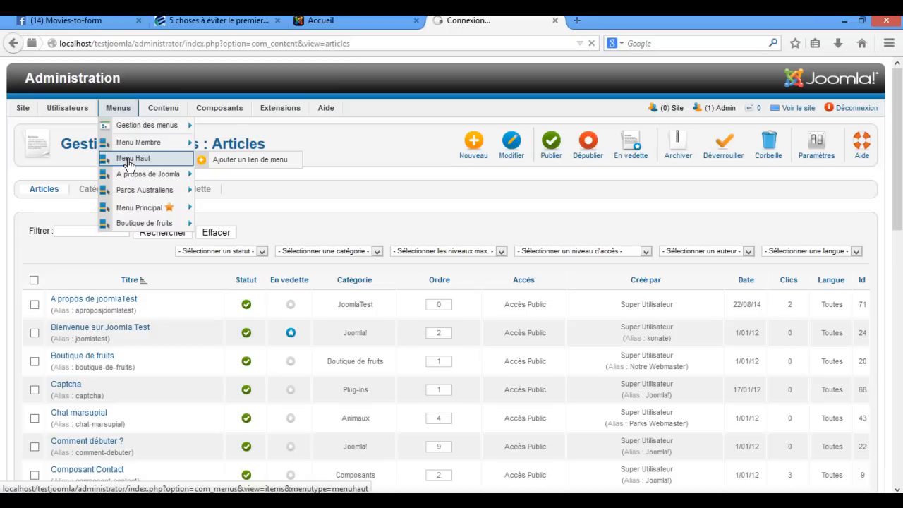
mouse_move(138, 212)
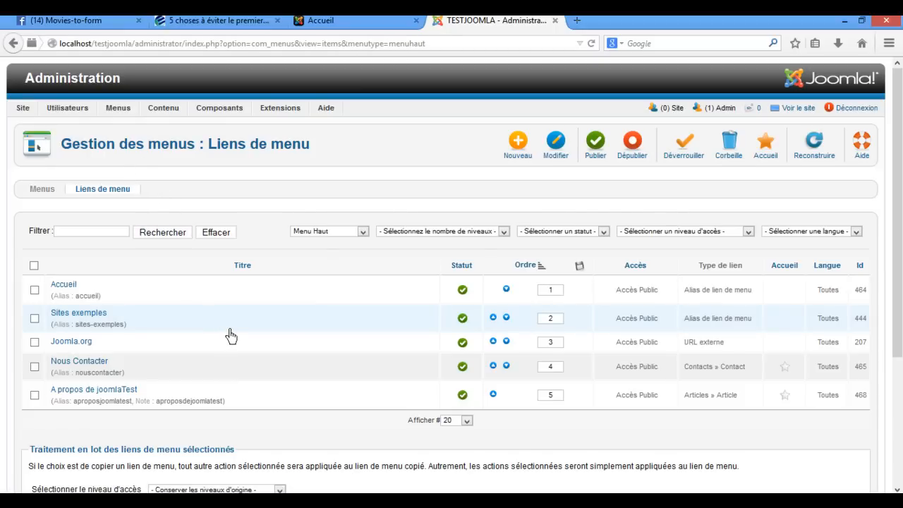
click(78, 319)
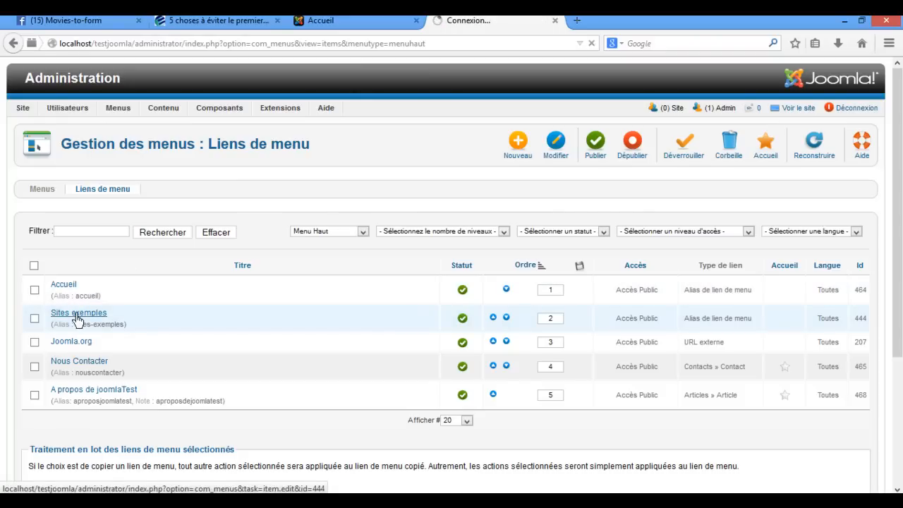
click(35, 319)
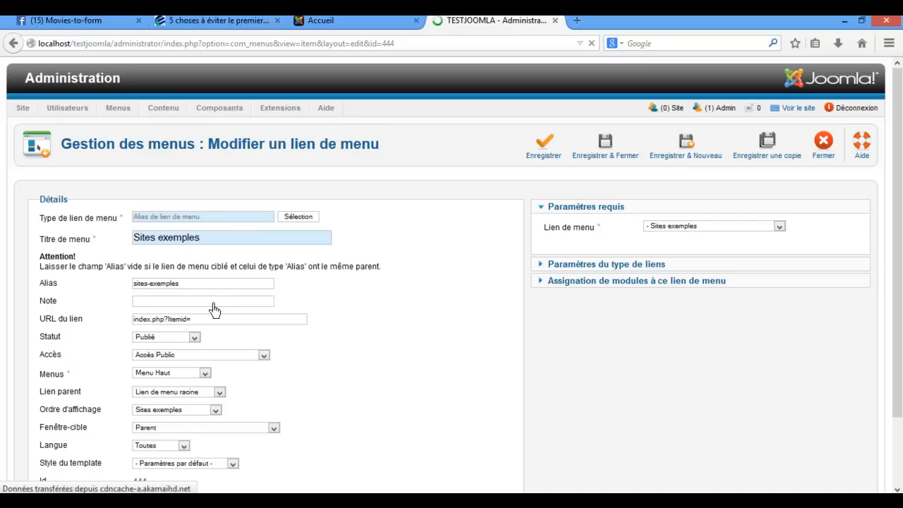
- Replace the menu link's title with "JOOMLA CIV"
click(219, 243)
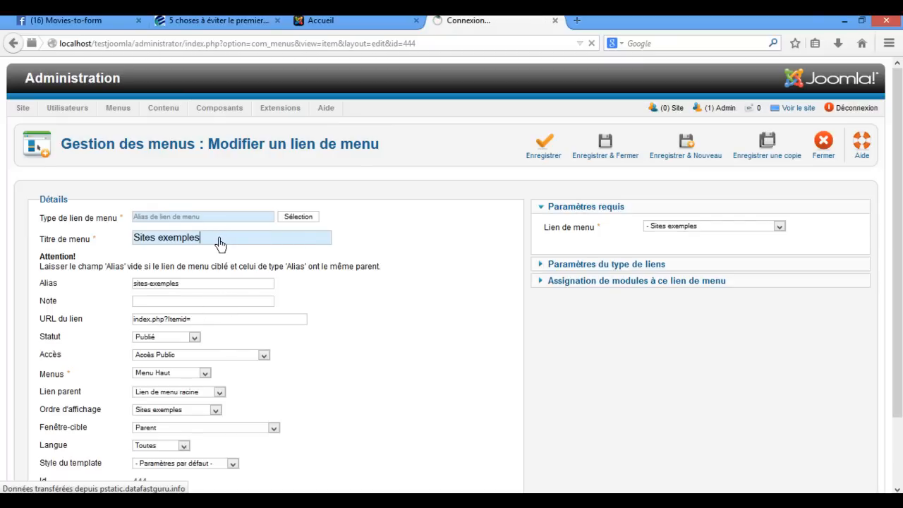
key(BackSpace)
key(BackSpace)
key(BackSpace)
key(BackSpace)
key(BackSpace)
key(BackSpace)
key(BackSpace)
key(BackSpace)
key(BackSpace)
key(BackSpace)
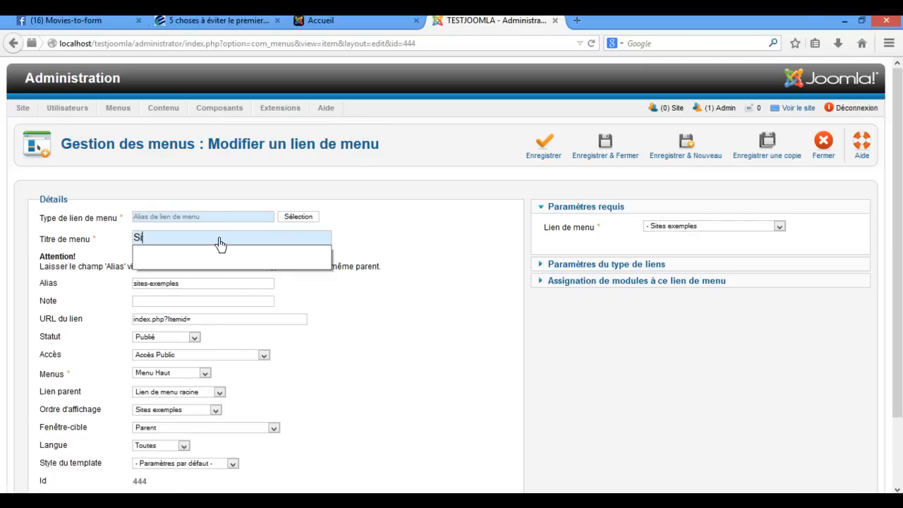
text(JOO)
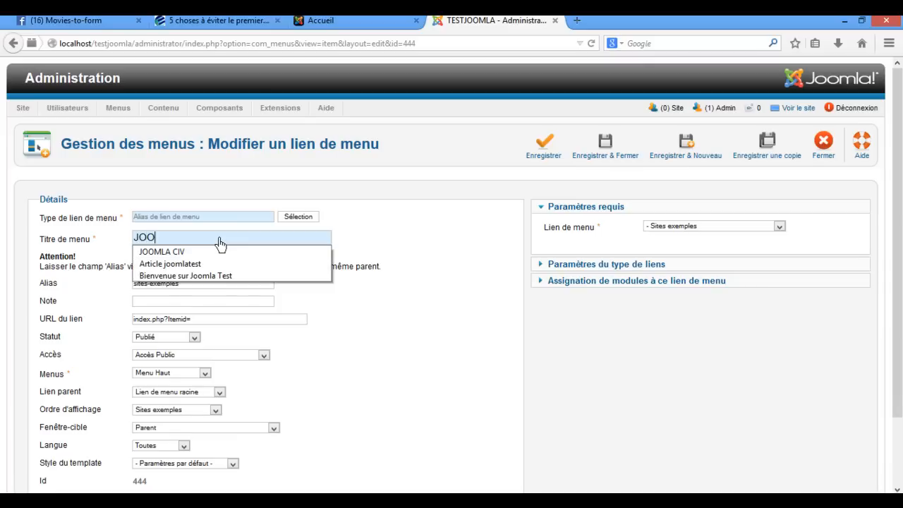
text(MLA)
click(219, 251)
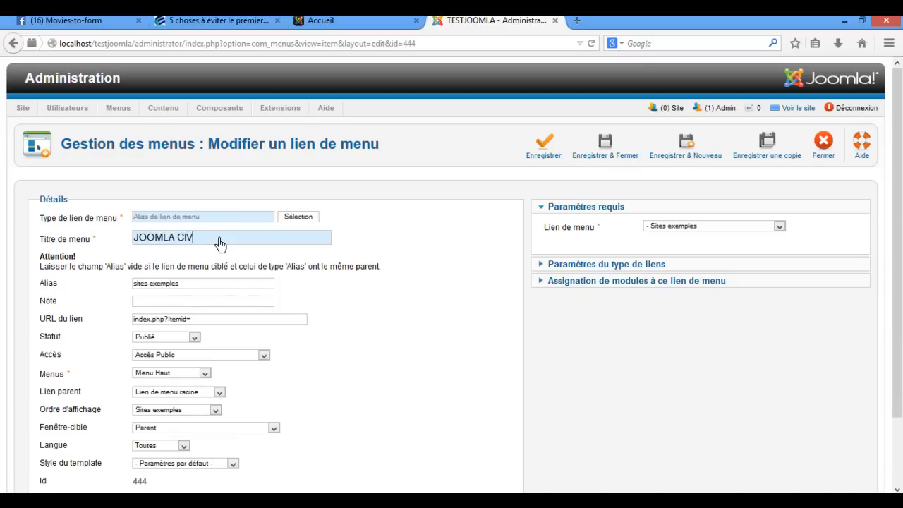
- Replace the menu link's alias with "joomlaciv"
click(161, 287)
drag(160, 288, 81, 285)
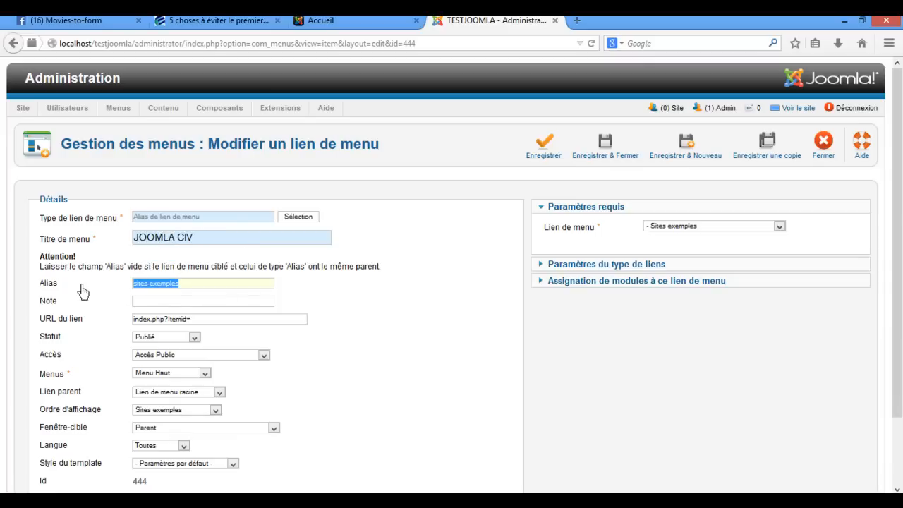
key(BackSpace)
text(joo)
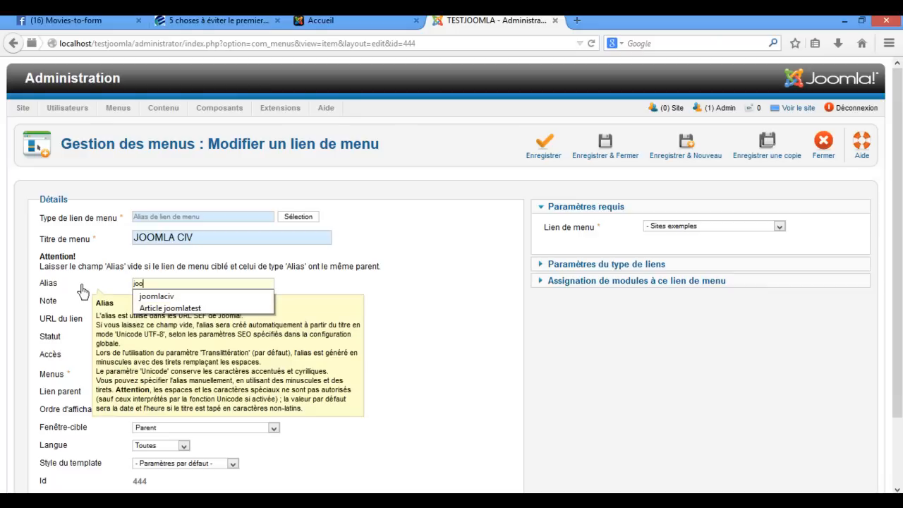
key(Return)
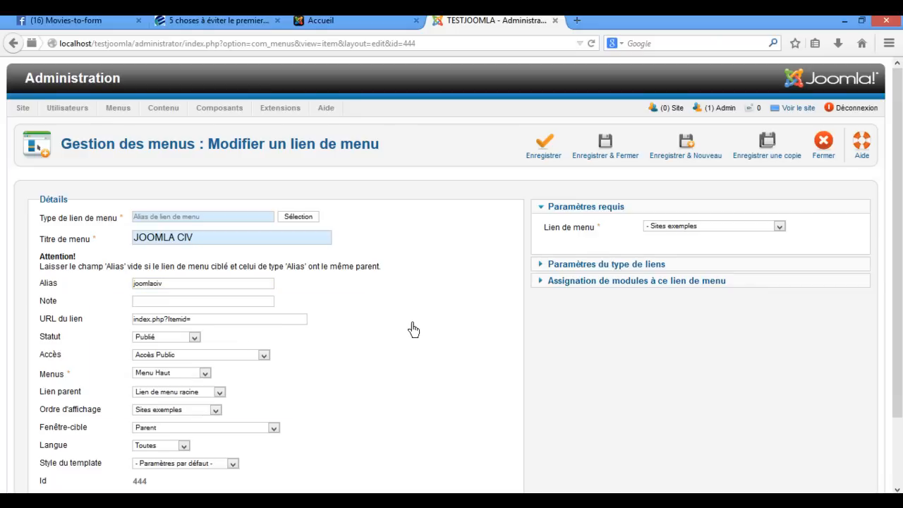
- Change the menu link's type to Article (single article)
scroll(386, 315, down, 1)
scroll(386, 315, down, 2)
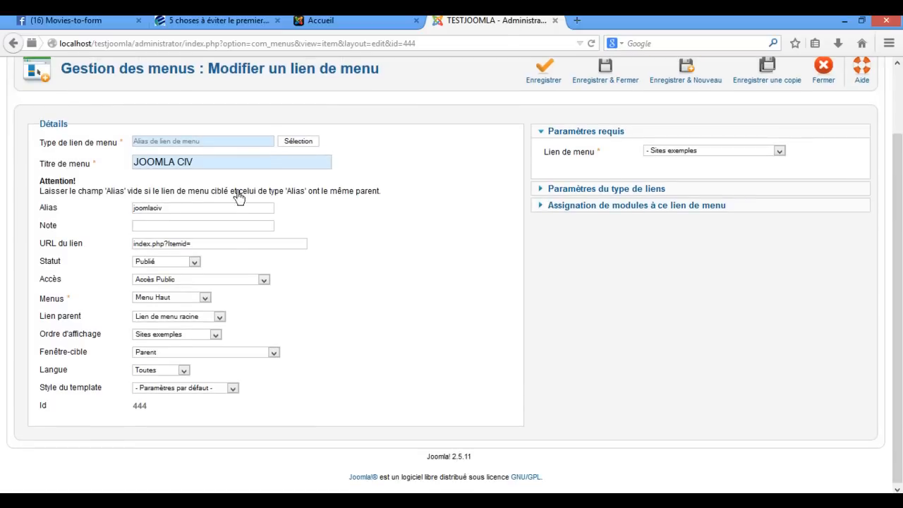
click(293, 142)
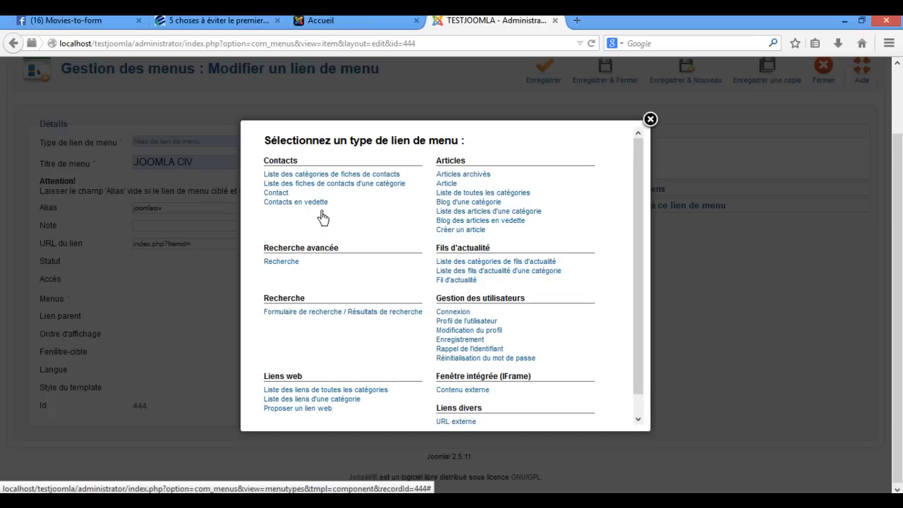
click(451, 185)
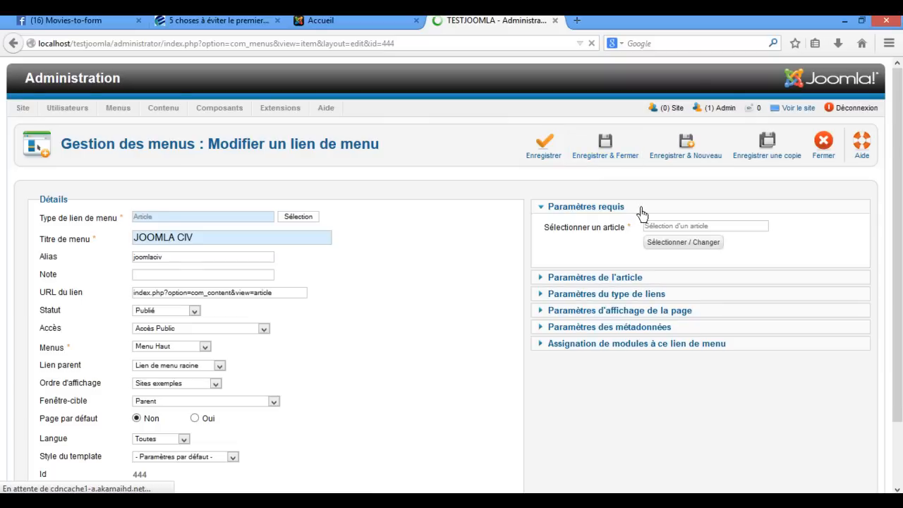
- Choose the "JOOMLA CIV" article as the menu link's target, and save and close the link
click(675, 246)
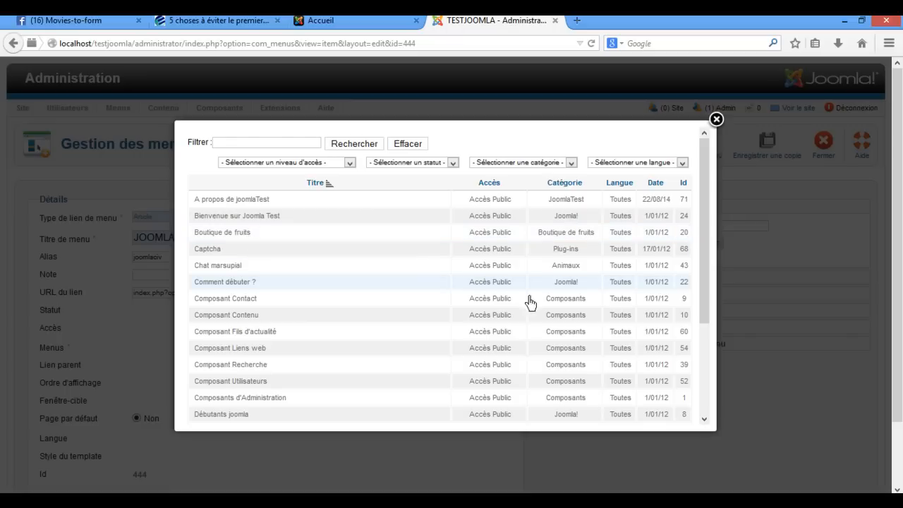
drag(701, 230, 705, 312)
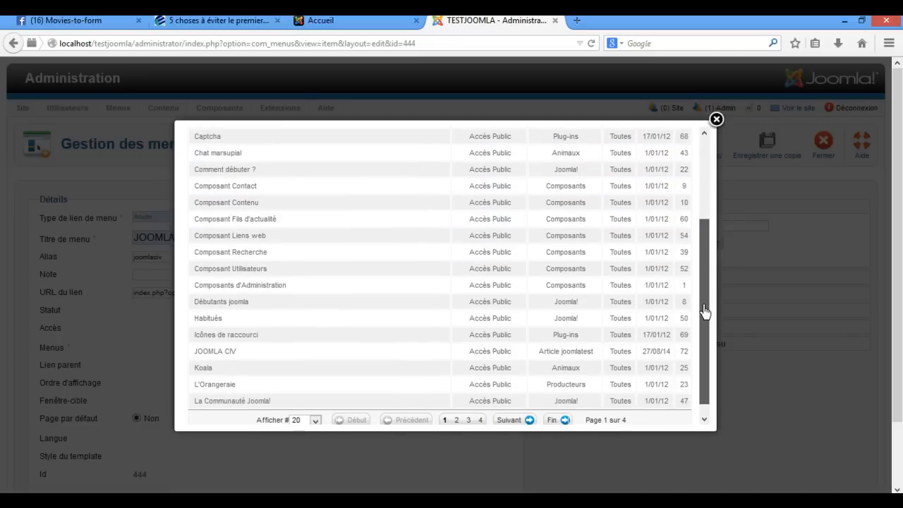
click(220, 352)
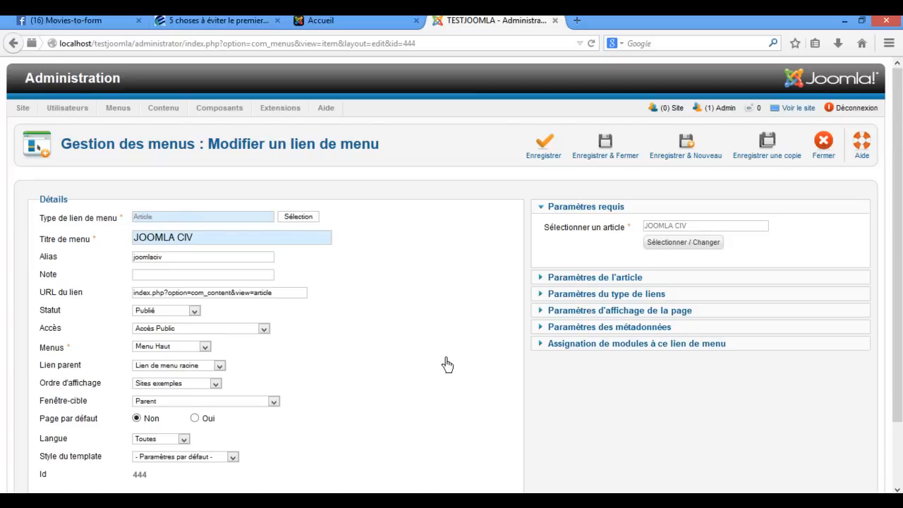
scroll(447, 362, down, 2)
scroll(447, 362, up, 2)
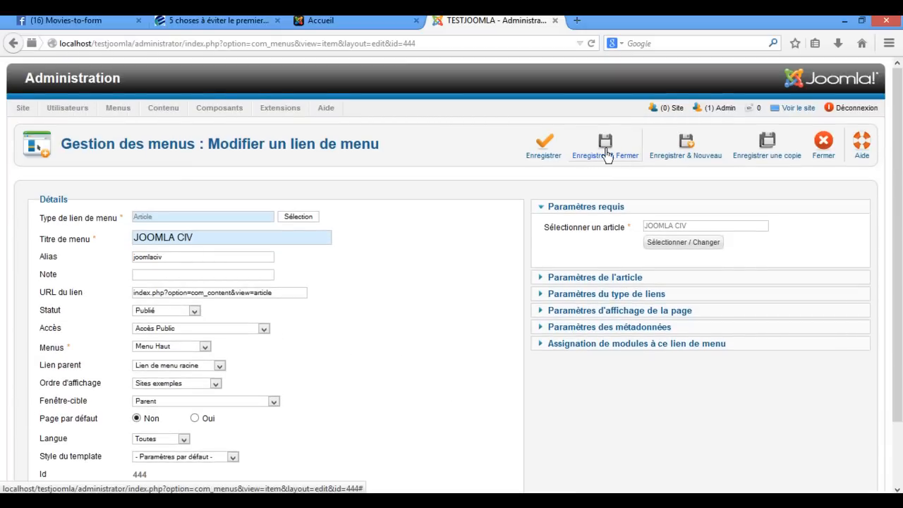
click(607, 155)
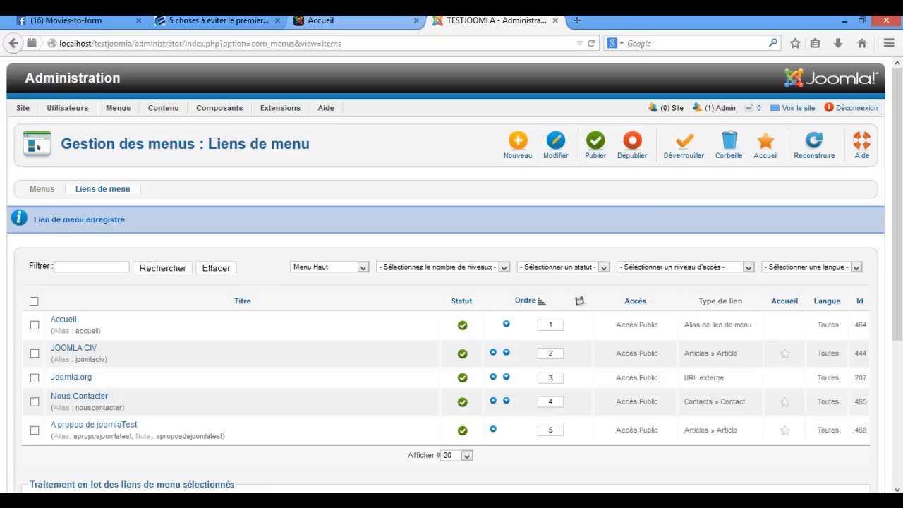
- Reload the public home page to check the updated link in its top menu
key(ctrl+shift+Tab)
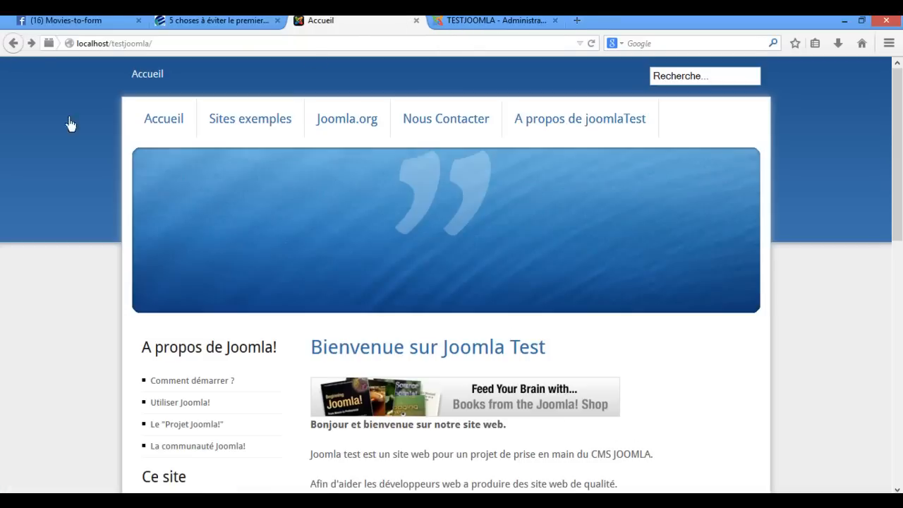
click(591, 44)
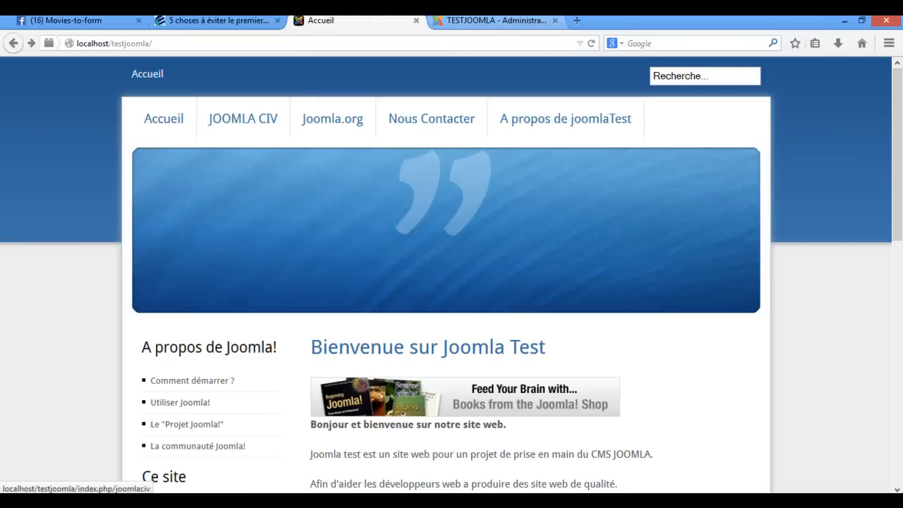
- Reopen the JOOMLA CIV menu link in the administration and change its title to "Joomla CIV"
click(494, 20)
click(66, 353)
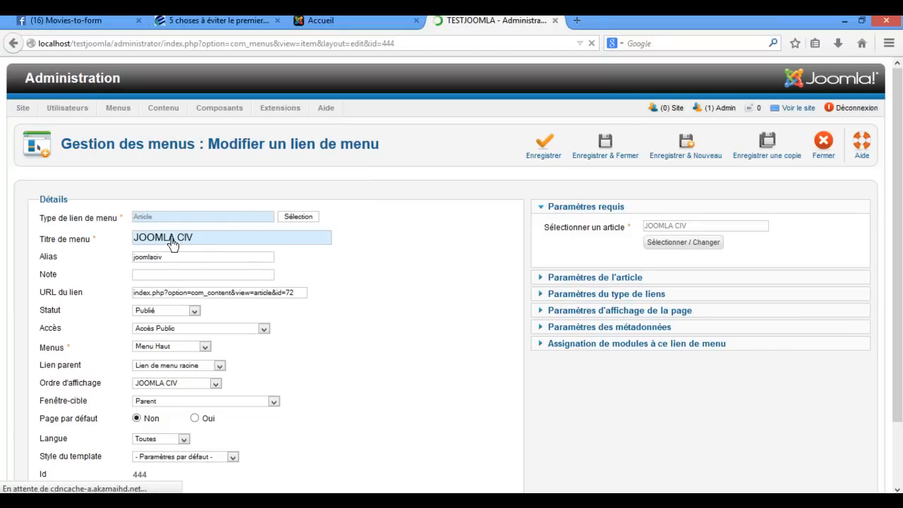
double_click(143, 242)
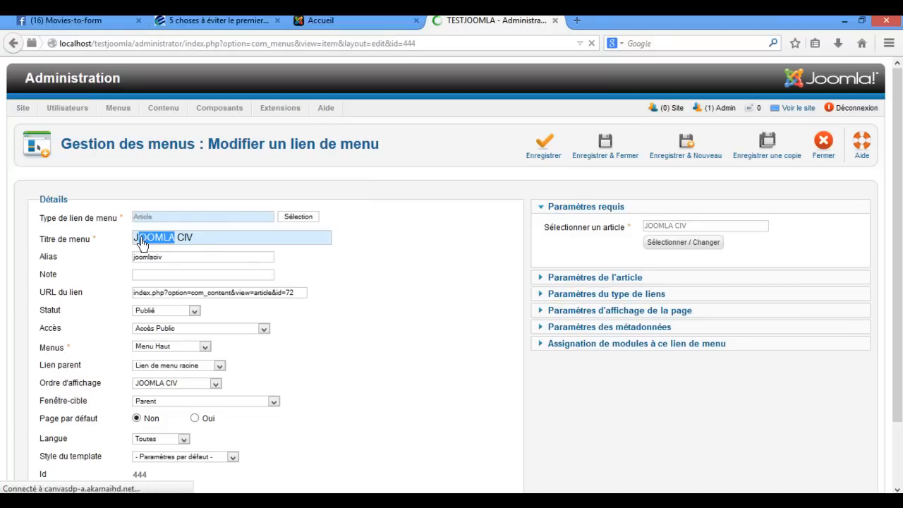
text(Joom)
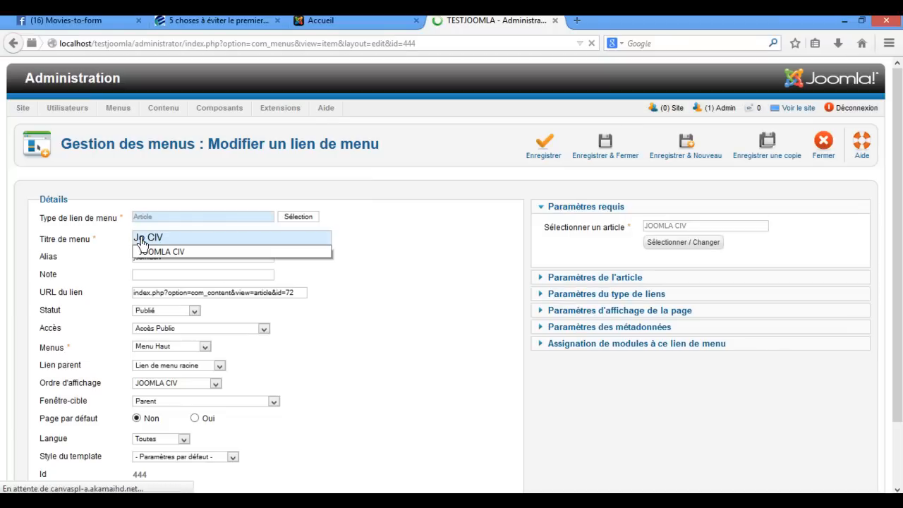
text(la)
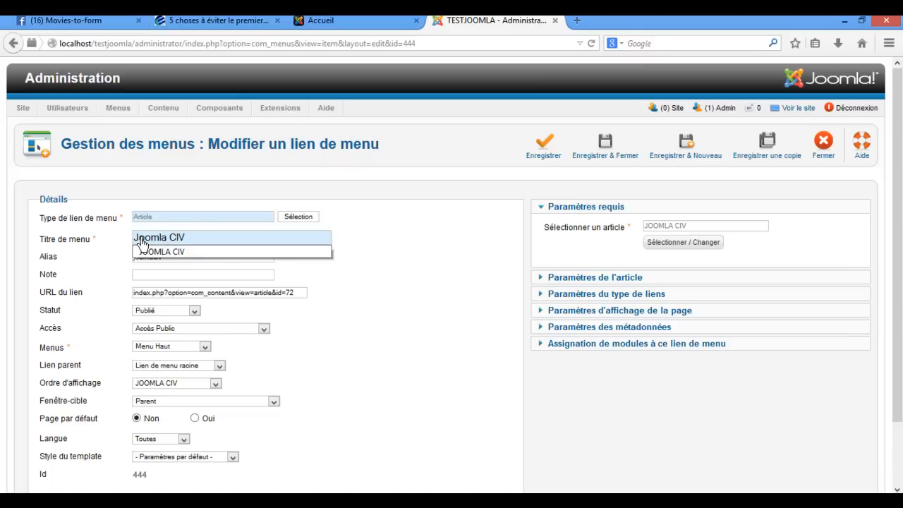
- Save and close the Joomla CIV menu link, and reload the public home page to check its new title
click(201, 242)
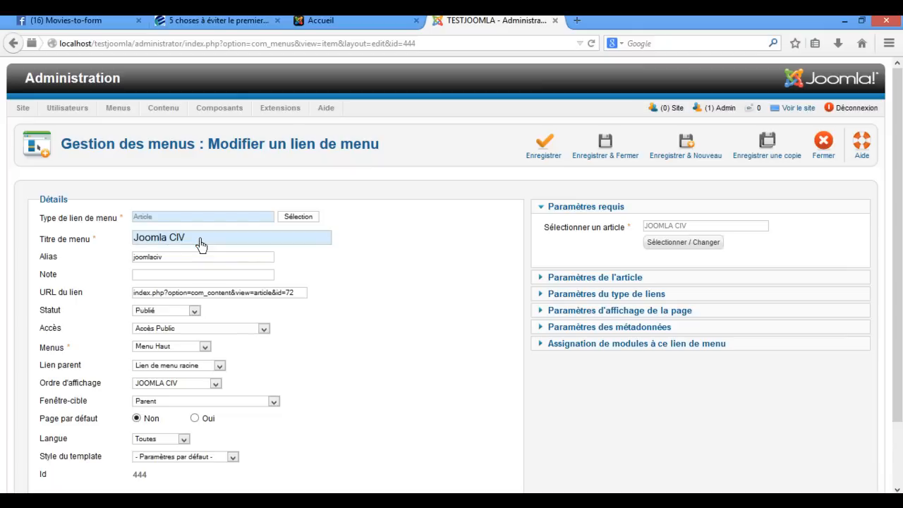
click(614, 146)
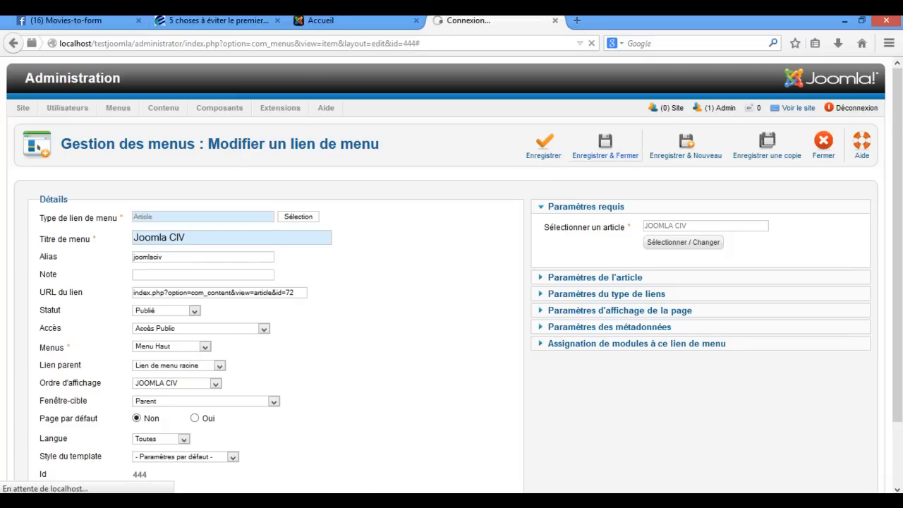
click(335, 21)
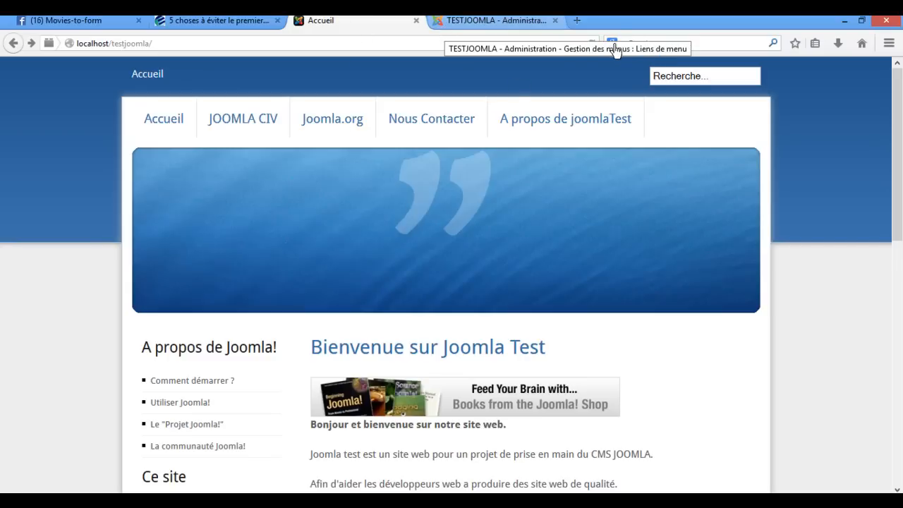
click(592, 45)
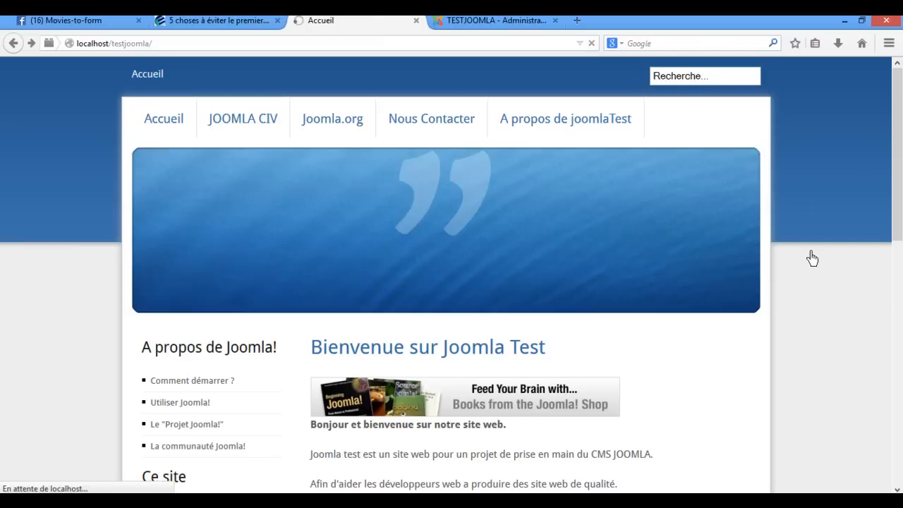
- Open the Joomla CIV link in the public site's top menu and look over the article page it leads to
click(228, 127)
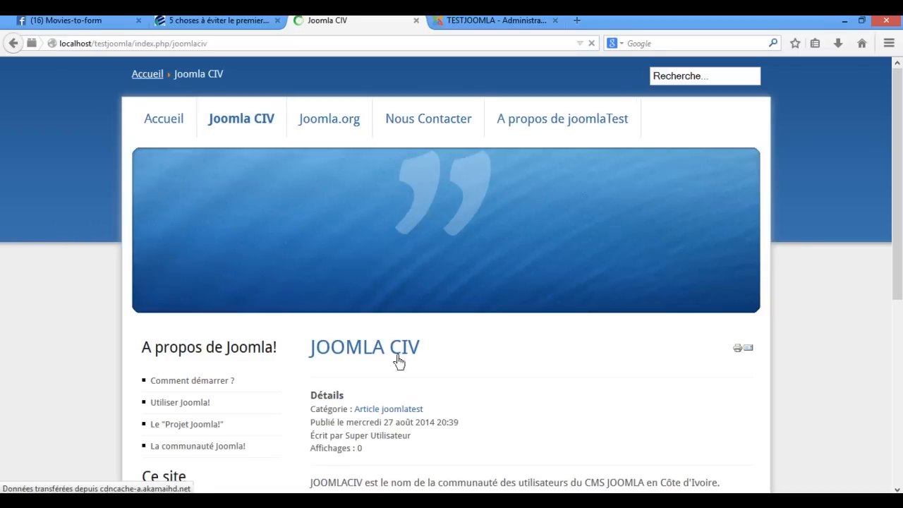
scroll(558, 374, down, 3)
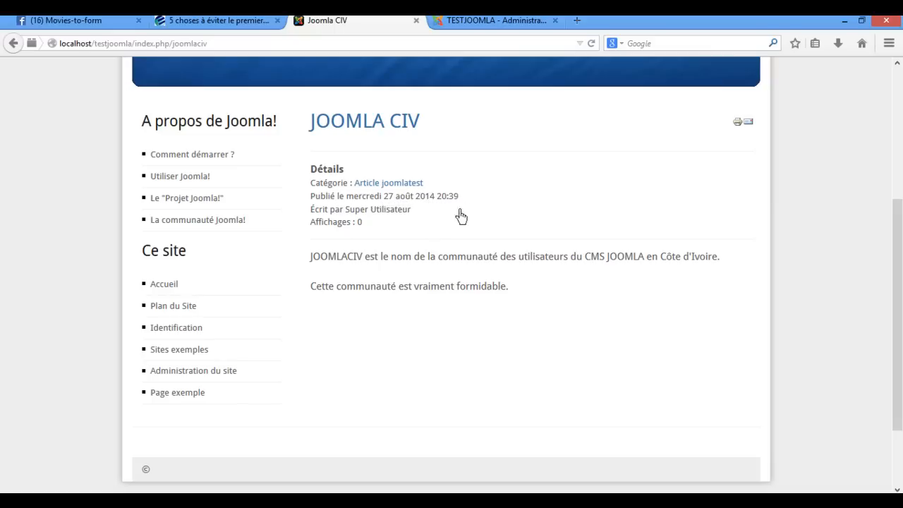
double_click(358, 227)
click(383, 314)
scroll(441, 373, down, 2)
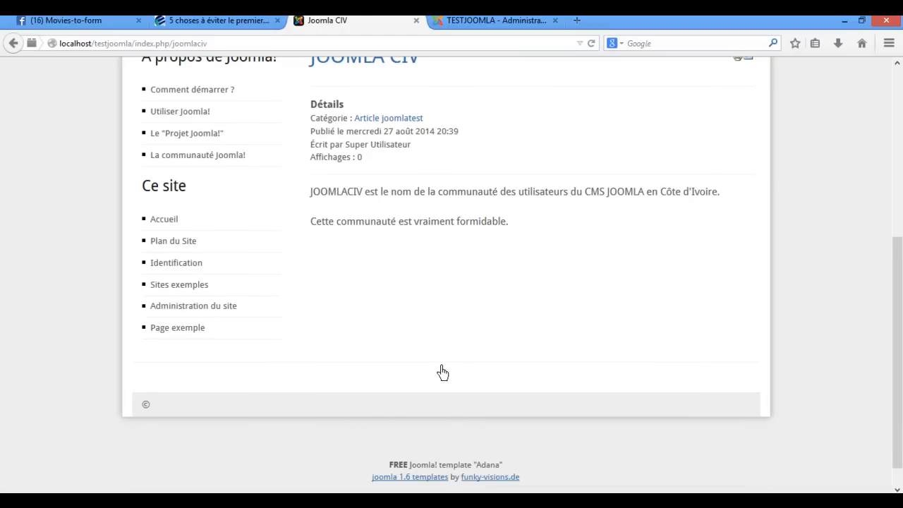
scroll(426, 315, up, 3)
scroll(426, 313, up, 2)
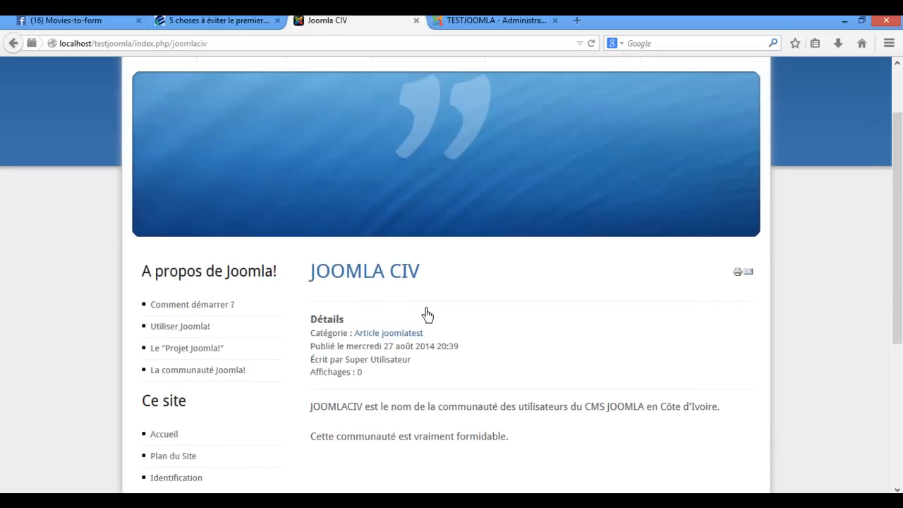
scroll(427, 313, up, 2)
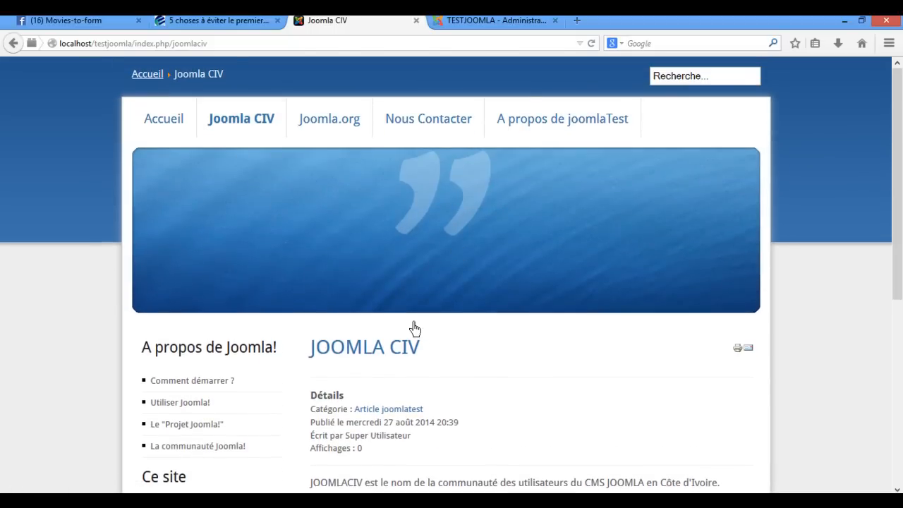
- Check the administration's menu link list, and return to the public site's home page to look over its content
click(515, 21)
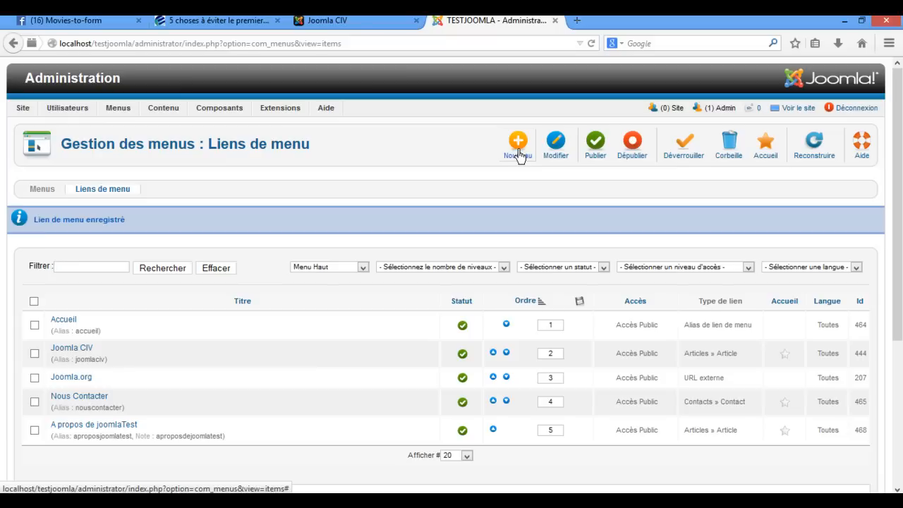
click(328, 21)
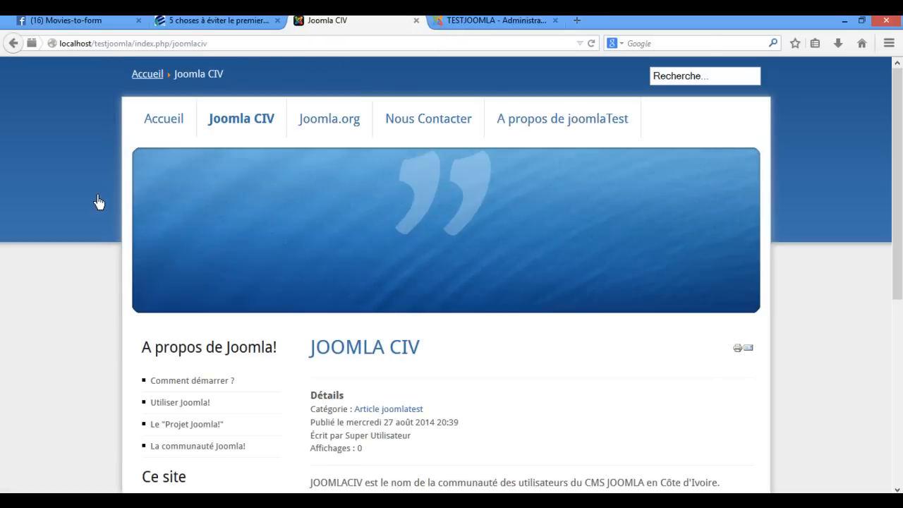
scroll(98, 204, down, 2)
scroll(99, 223, up, 2)
click(157, 121)
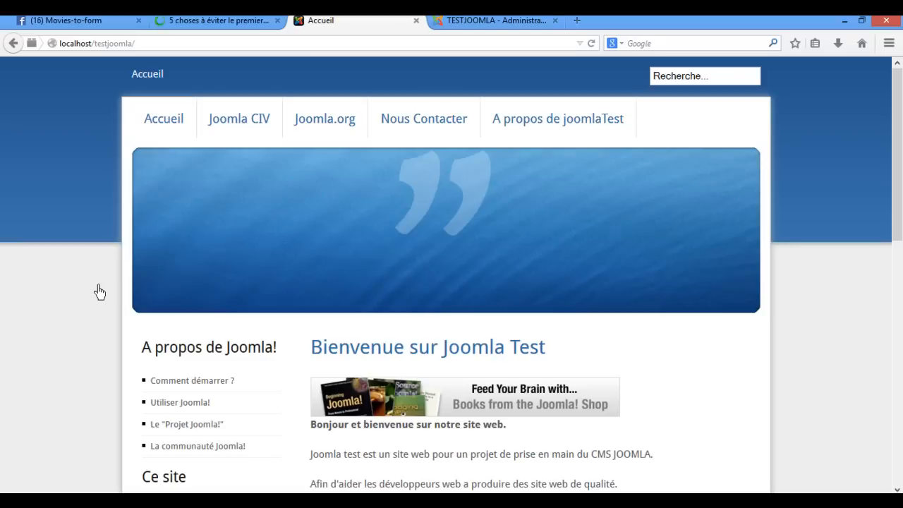
scroll(99, 292, down, 2)
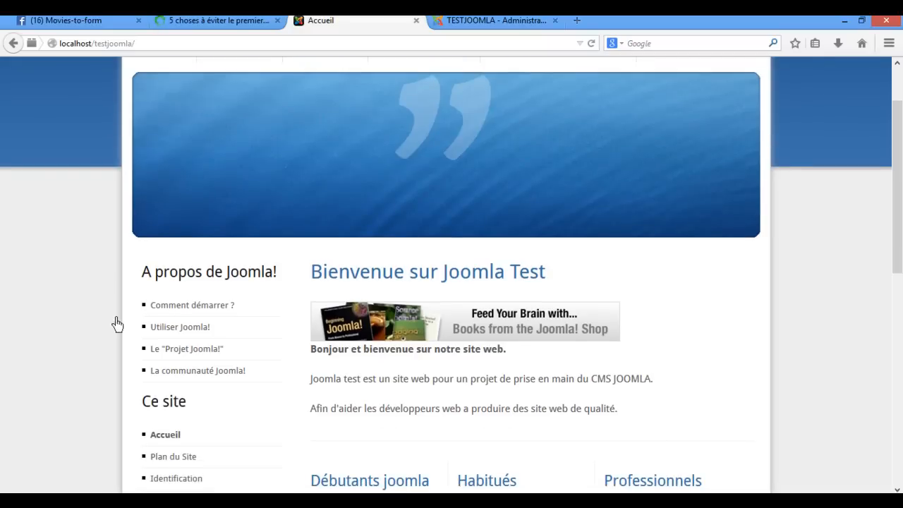
scroll(116, 323, down, 2)
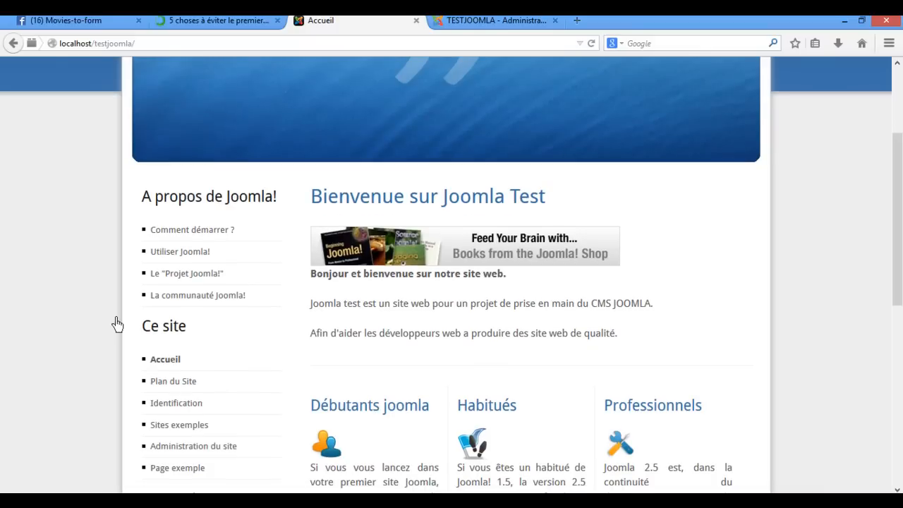
scroll(96, 347, up, 4)
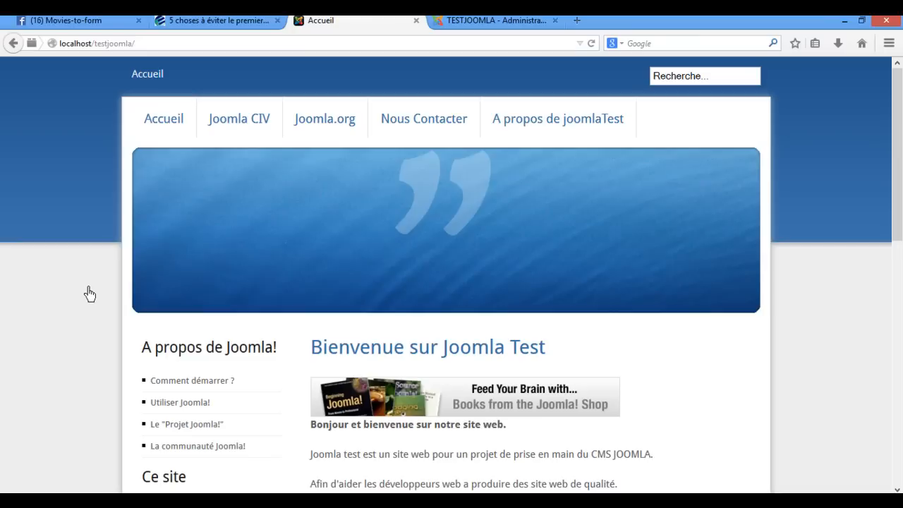
- Switch to the Movies-to-form Facebook page, open its shared YouTube video on manipulating Joomla templates, and look over the video page
click(93, 31)
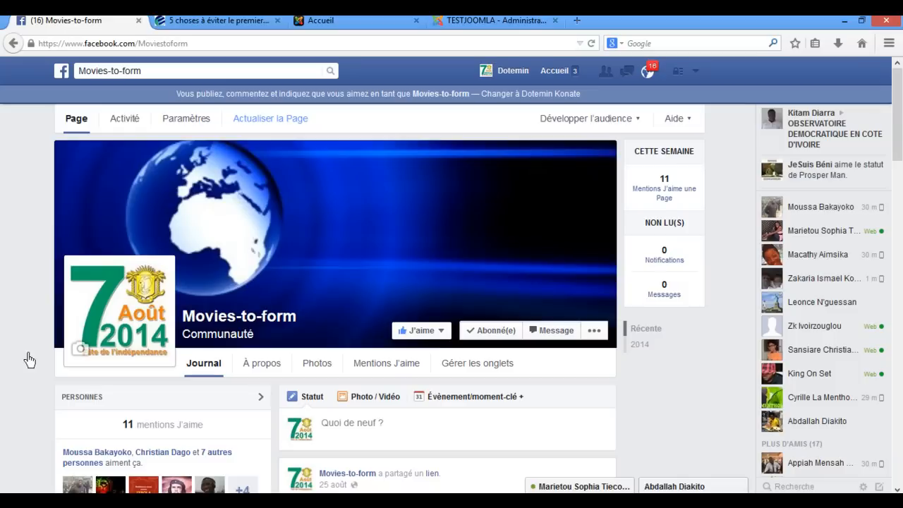
scroll(31, 371, down, 3)
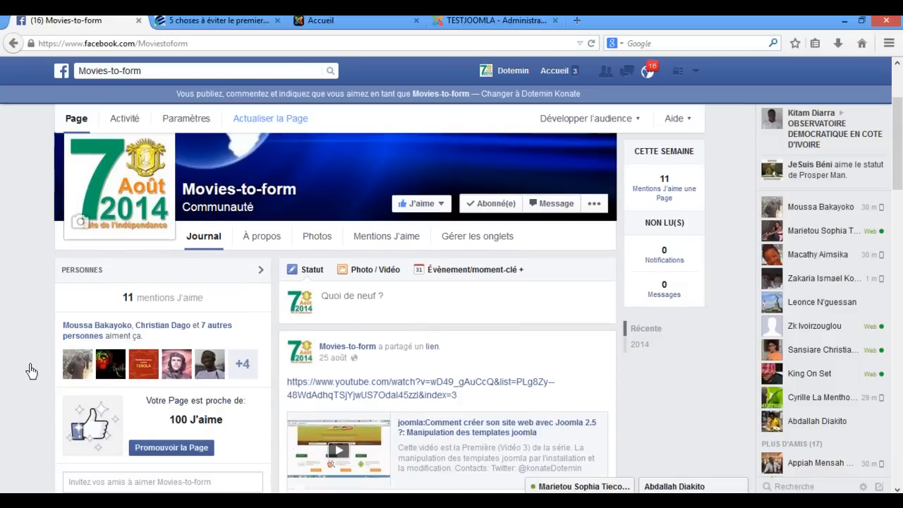
scroll(30, 369, up, 3)
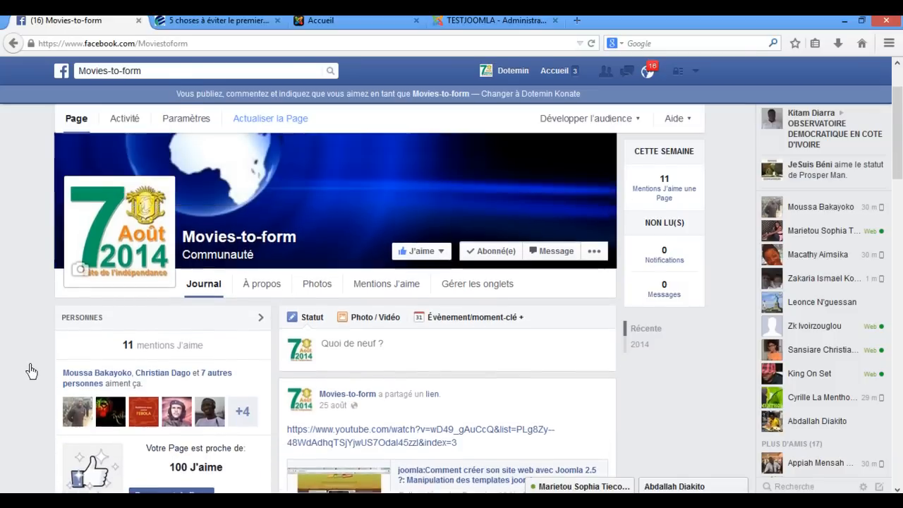
scroll(36, 368, down, 4)
scroll(43, 367, down, 2)
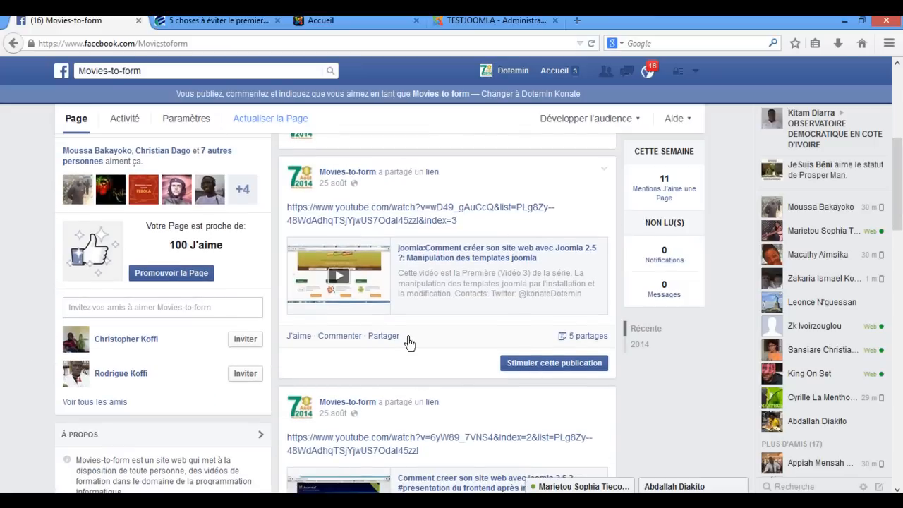
click(431, 260)
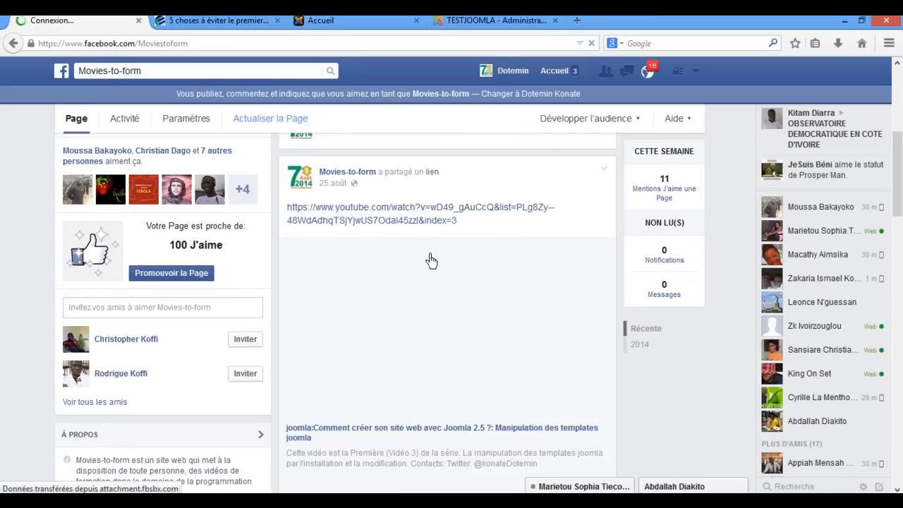
click(397, 431)
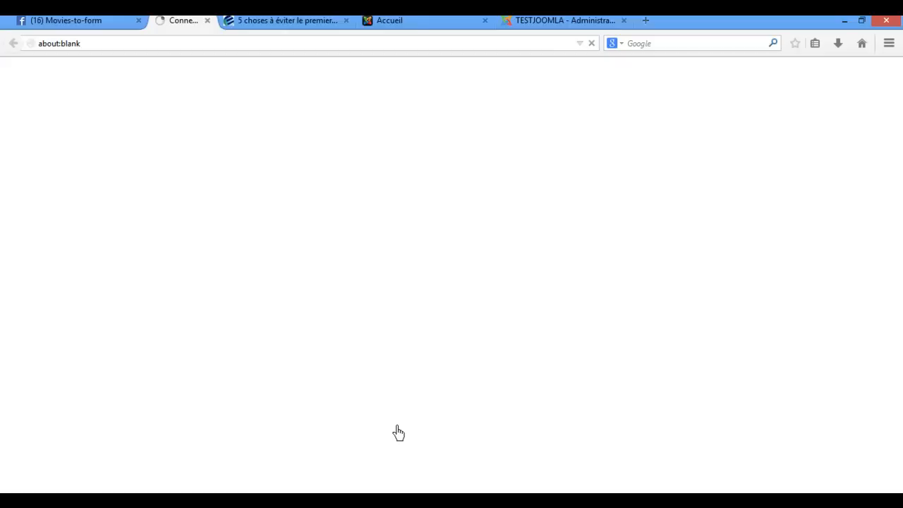
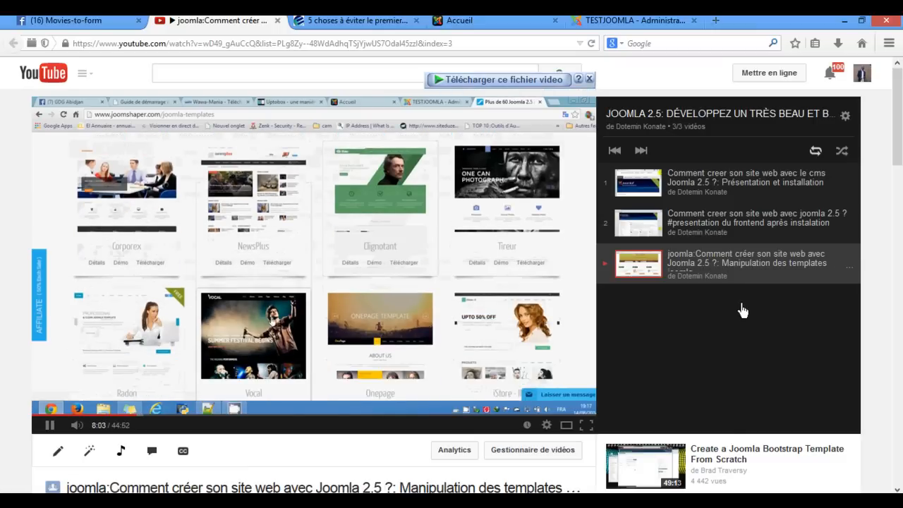
scroll(741, 311, down, 2)
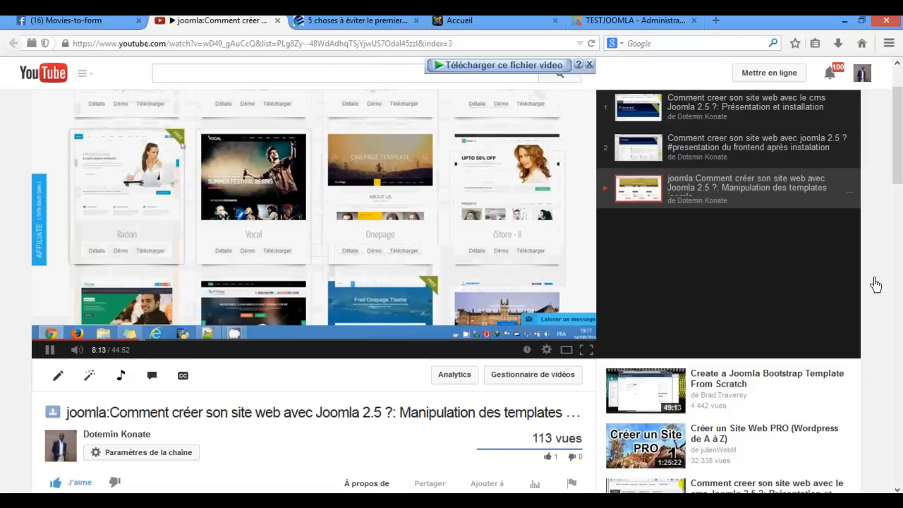
scroll(875, 284, down, 2)
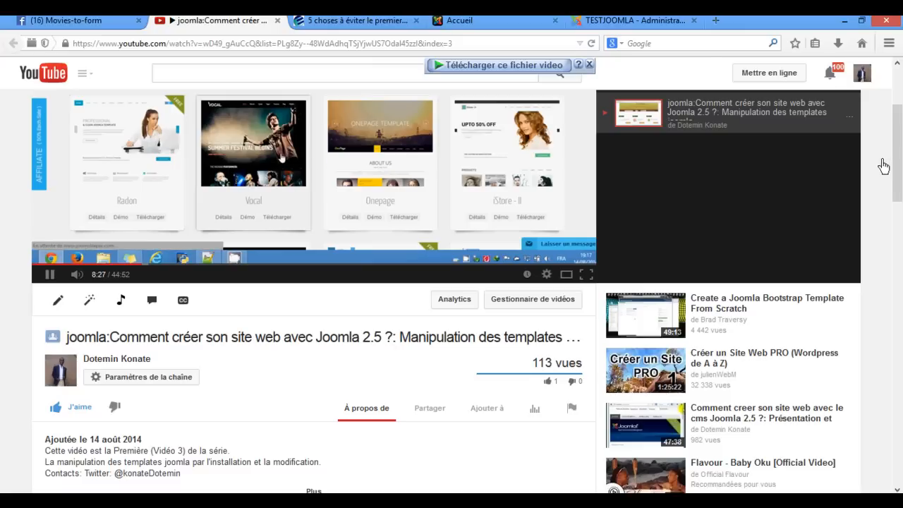
- Search Facebook for "Gdg", open the GDG Abidjan community page and look over its posts
click(100, 22)
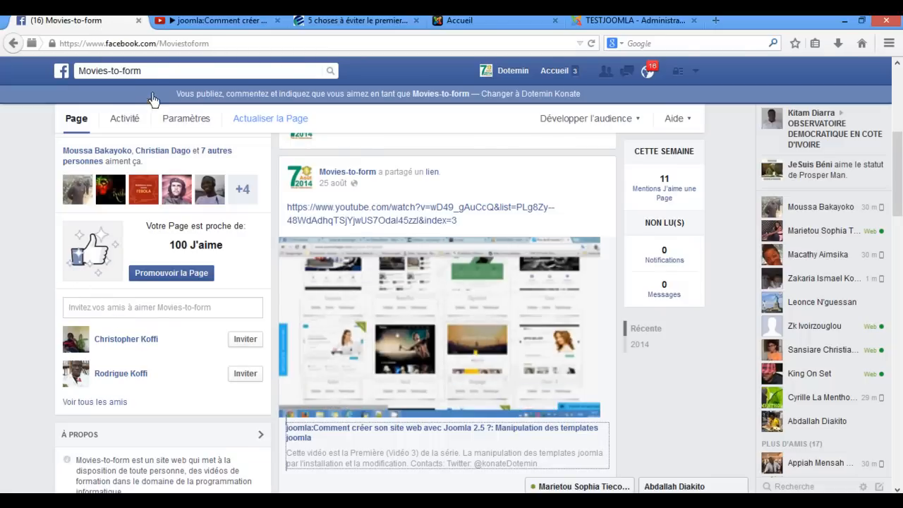
click(84, 72)
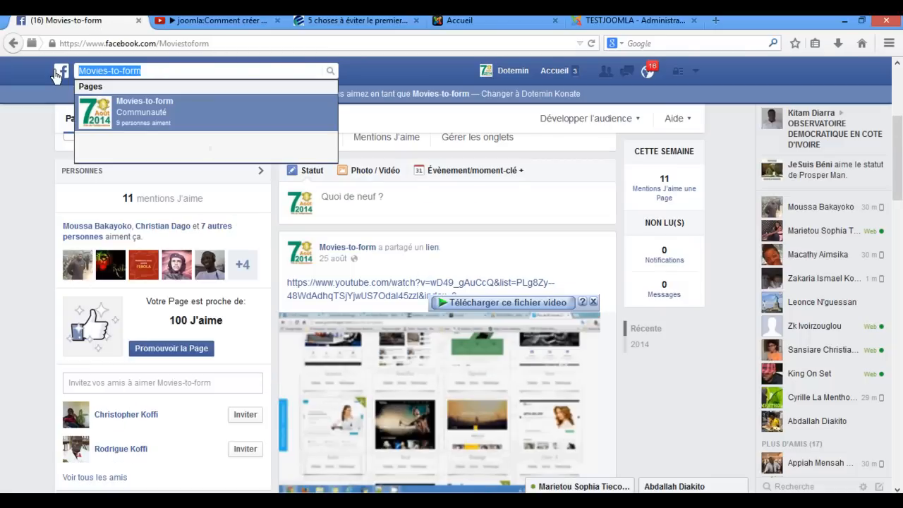
text(G)
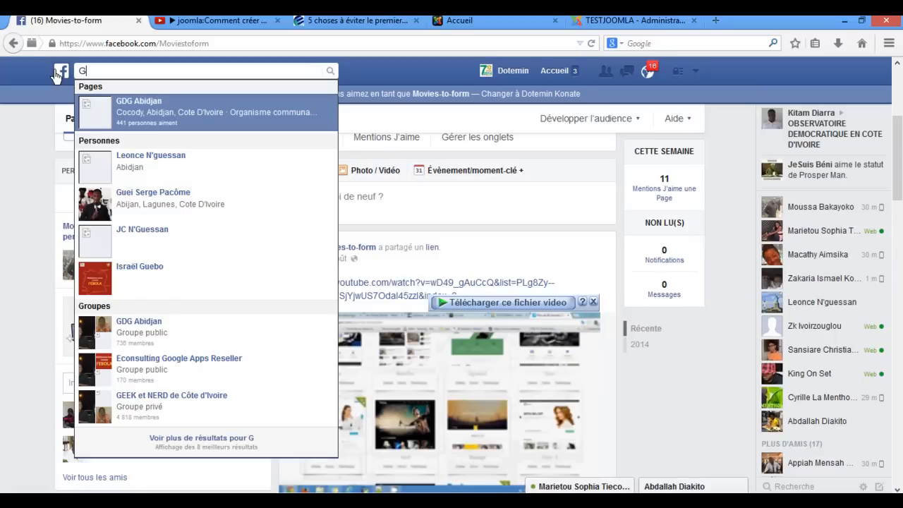
text(dg)
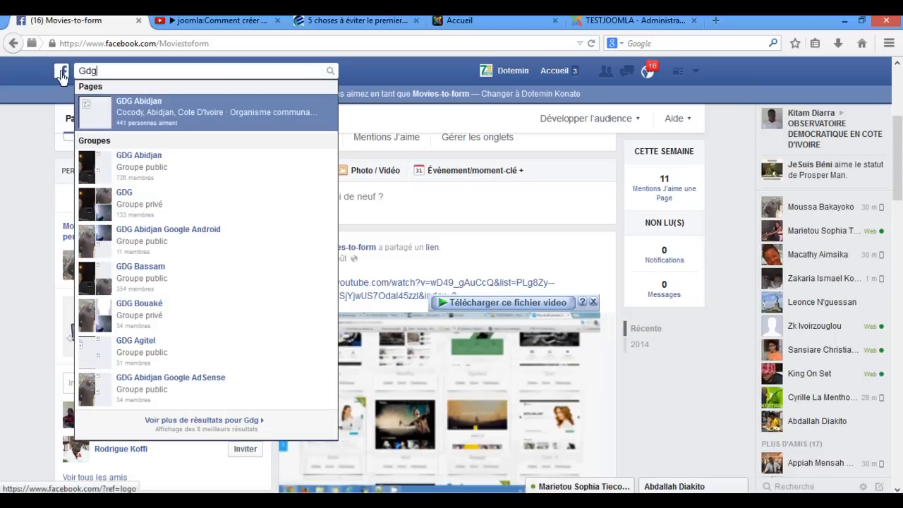
click(136, 115)
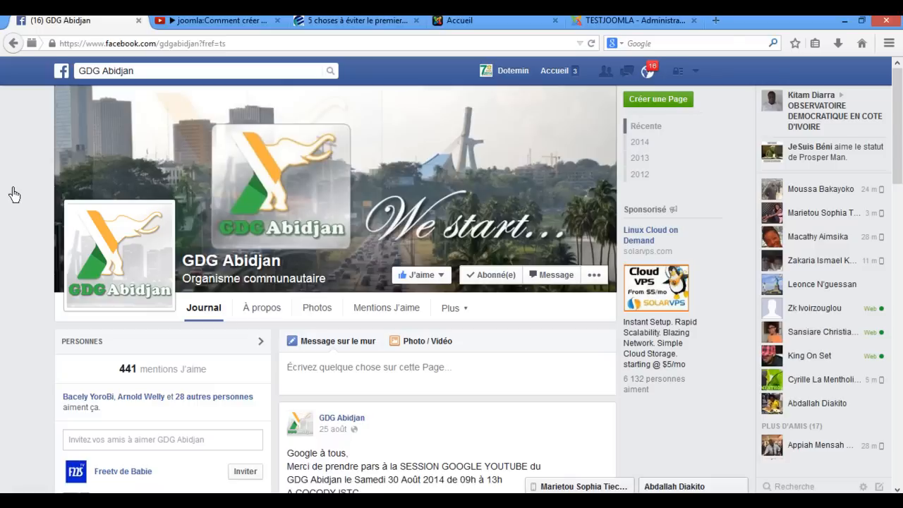
scroll(10, 194, down, 2)
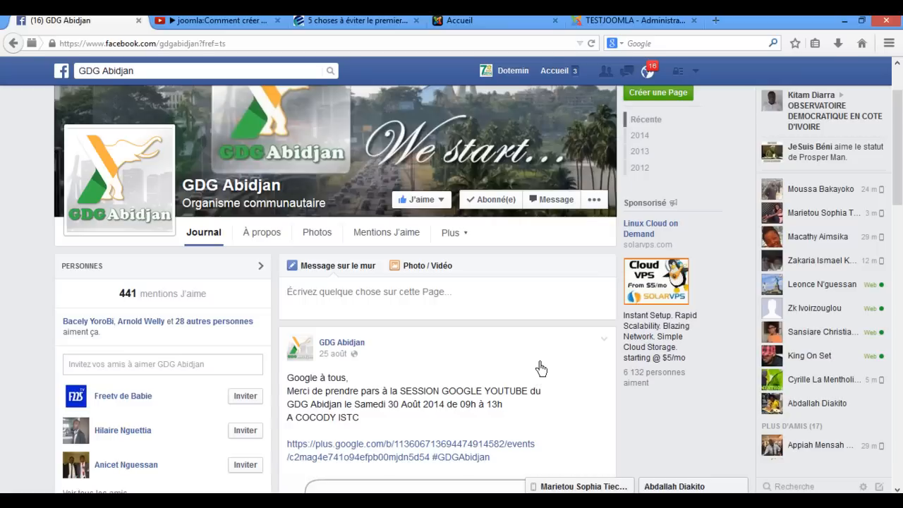
- Open the website gdgabidjan.ci in a new browser tab and look over its home page
click(600, 20)
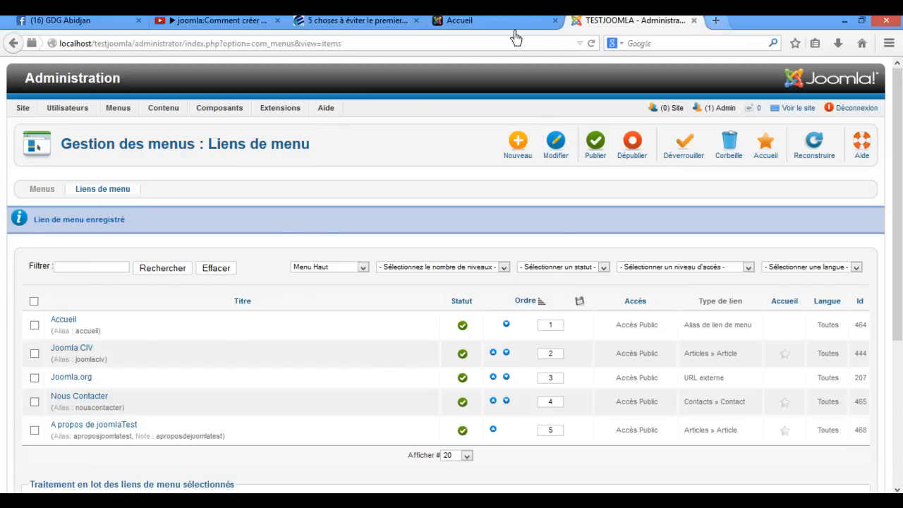
key(ctrl+t)
text(gdg)
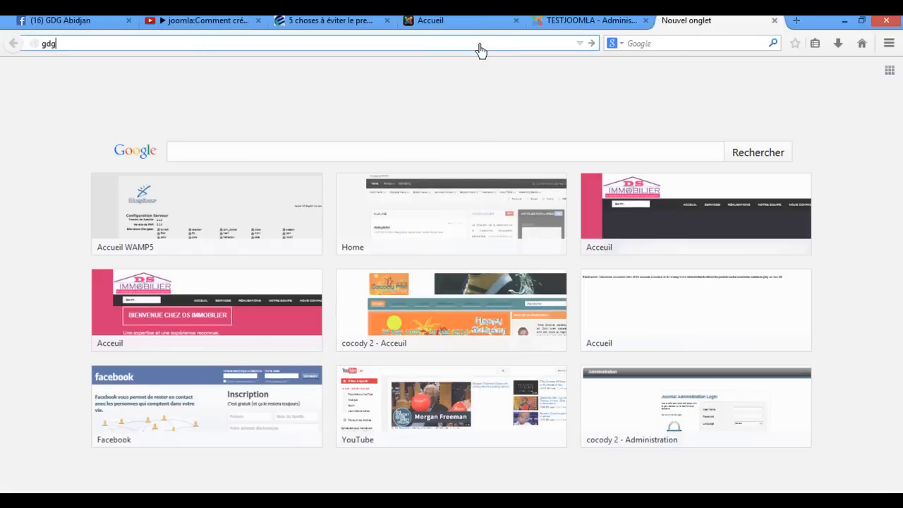
text(abidjan)
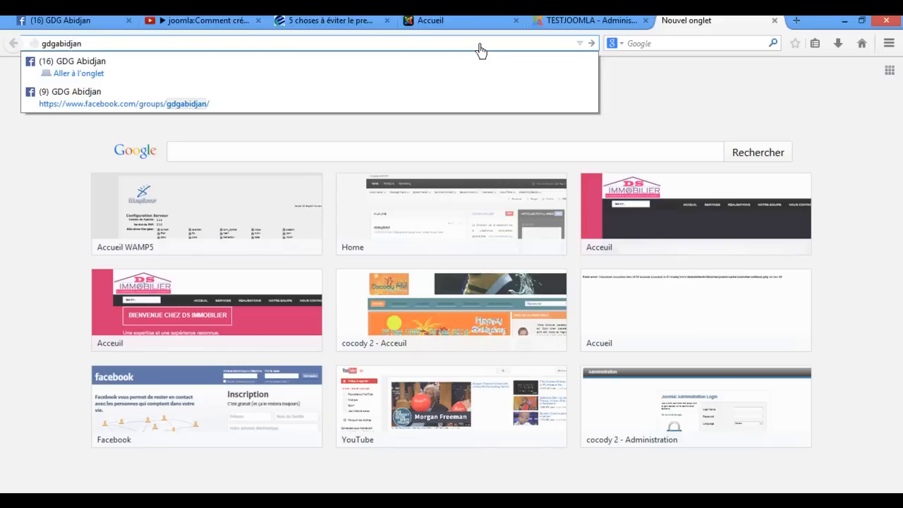
text(.ci)
key(Return)
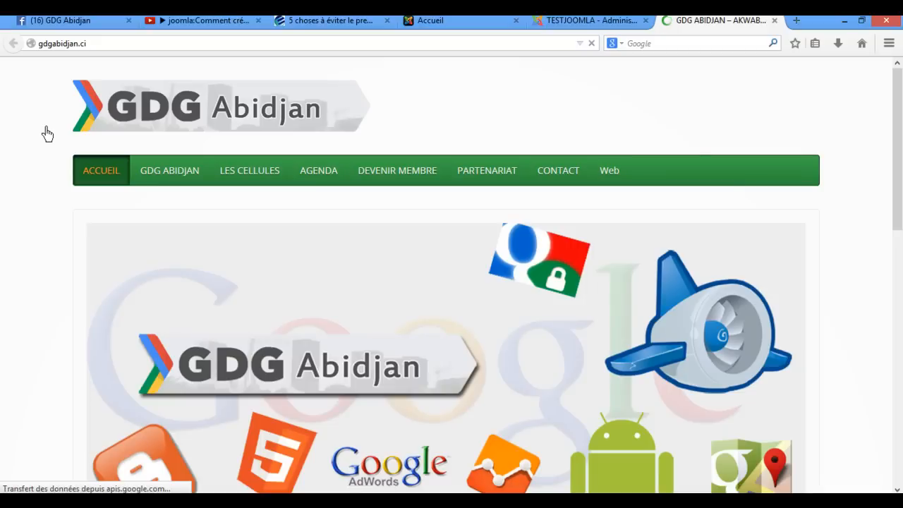
scroll(47, 134, down, 4)
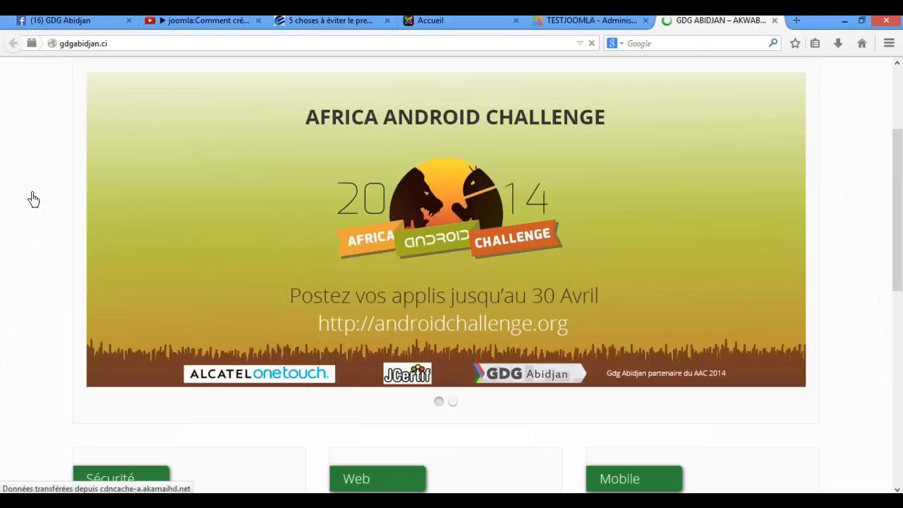
scroll(33, 200, up, 4)
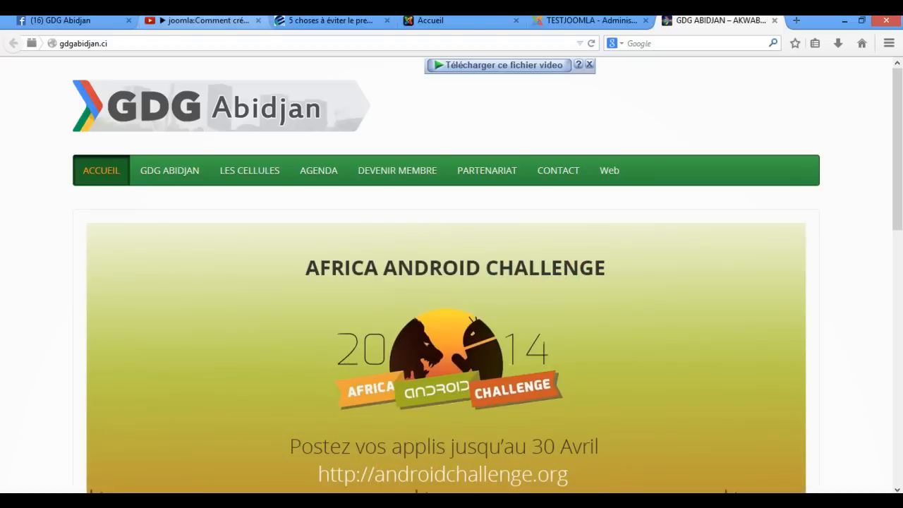
- Return to the YouTube video on Joomla templates, revisiting the GDG Abidjan Facebook page in between
click(204, 21)
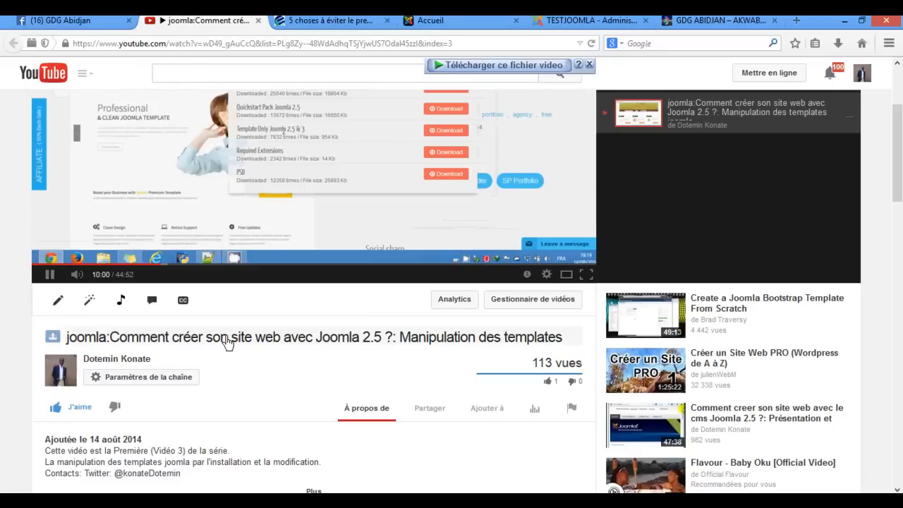
scroll(228, 343, up, 2)
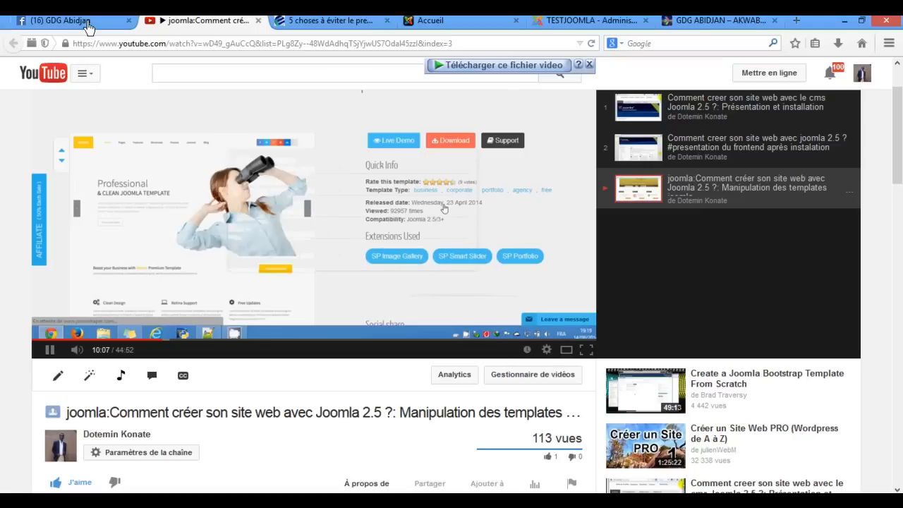
click(60, 21)
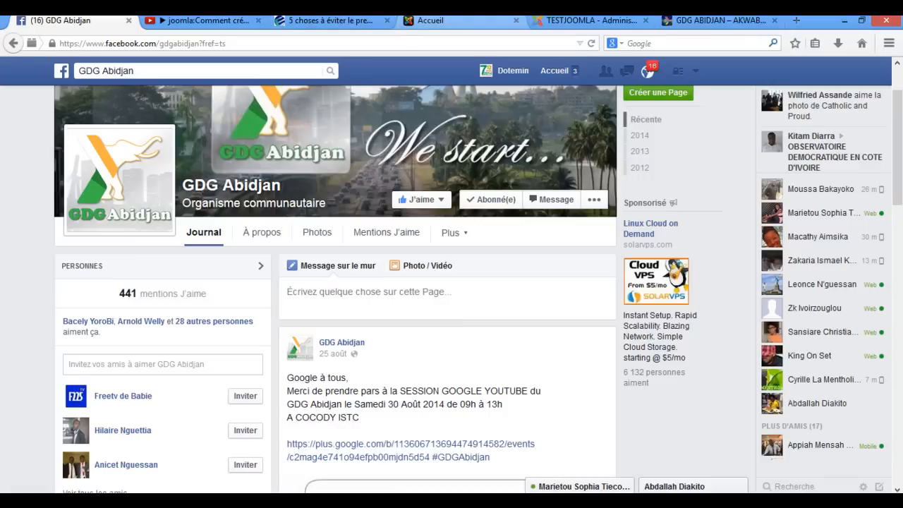
click(206, 21)
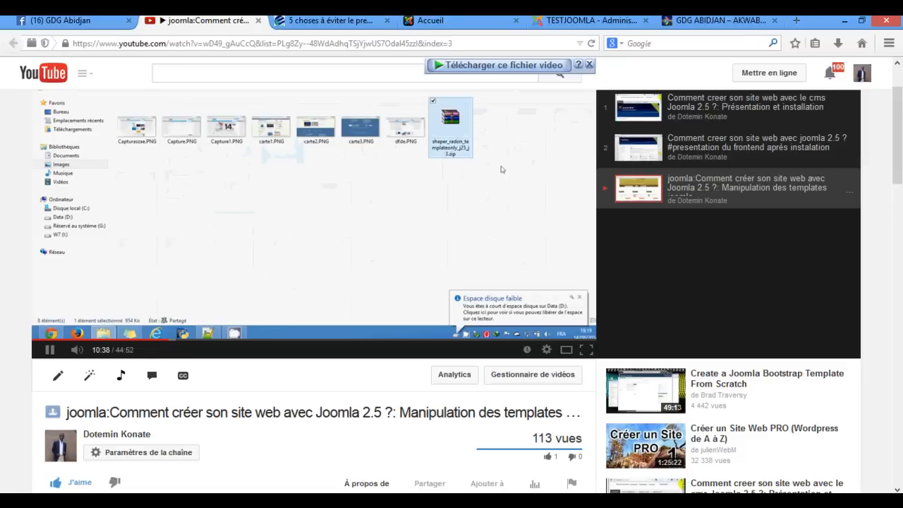